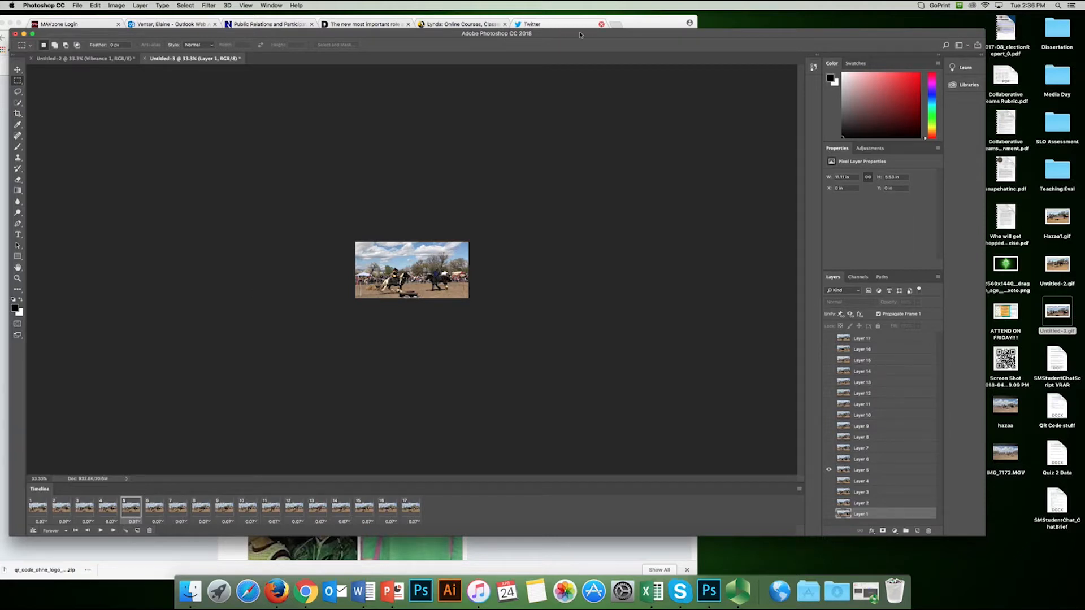
Switch to Chrome to view the jousting GIF posted on Twitter, and return to Photoshop
{"action": "left_click", "coordinate": [562, 25]}
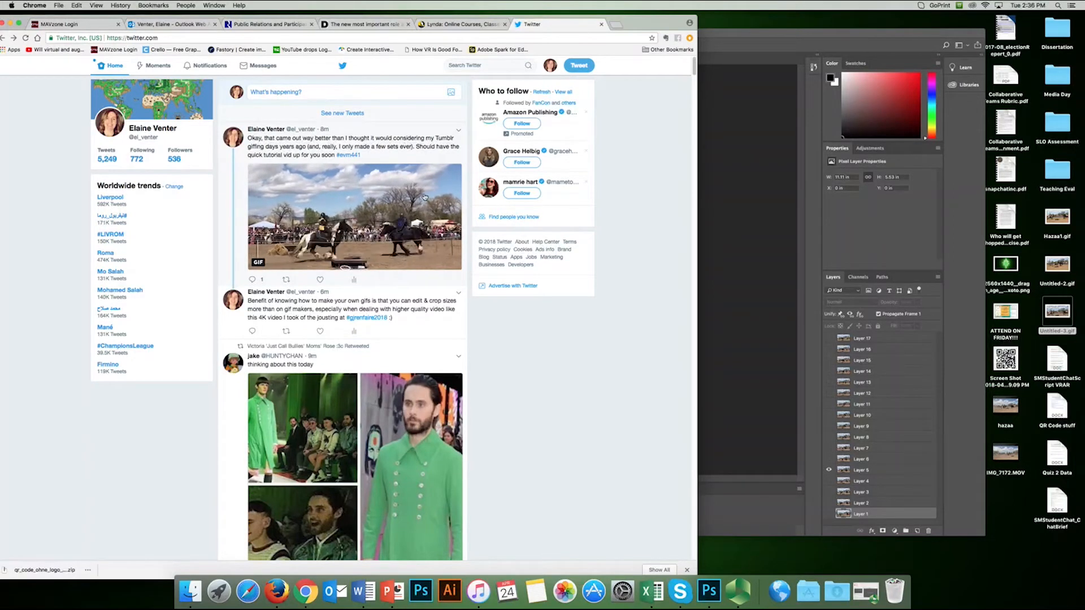
{"action": "left_click", "coordinate": [720, 145]}
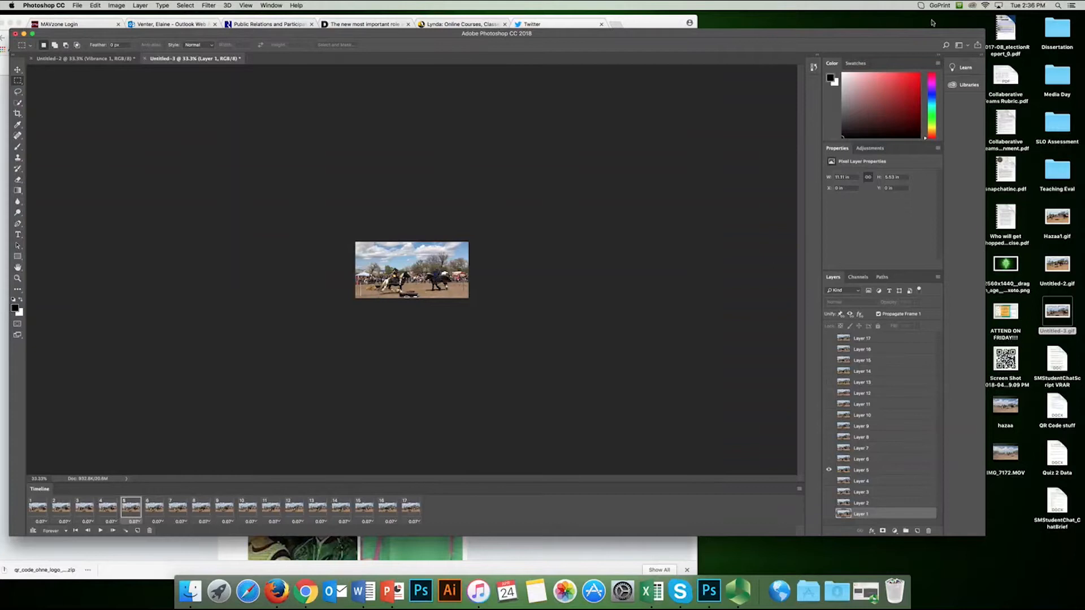
Move the Photoshop window up and narrow it so the video files on the desktop stay uncovered
{"action": "left_click_drag", "start_coordinate": [985, 122], "coordinate": [1079, 128]}
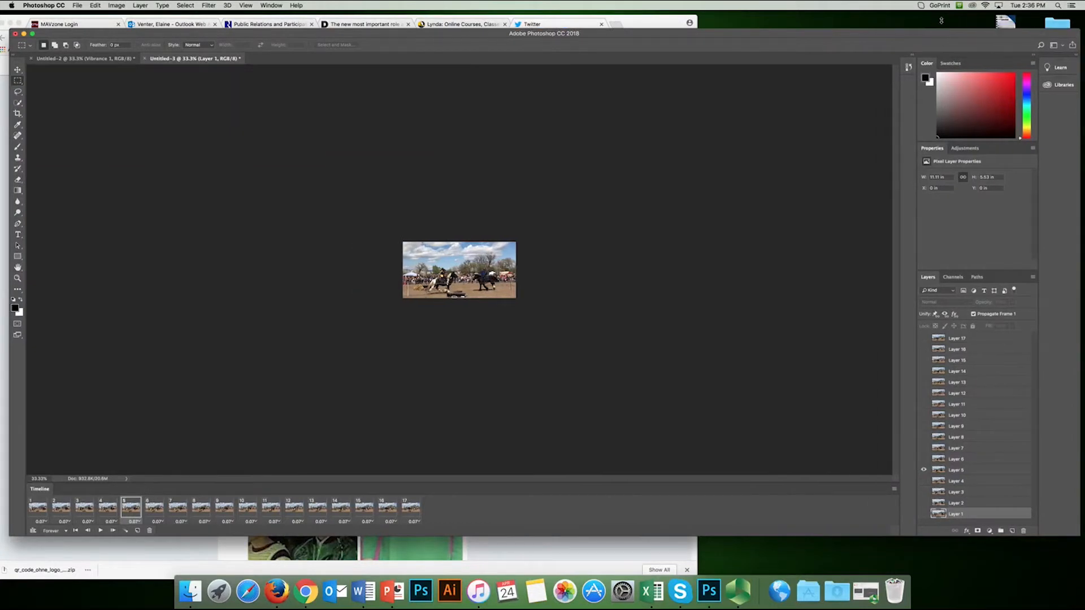
{"action": "left_click_drag", "start_coordinate": [930, 33], "coordinate": [930, 21]}
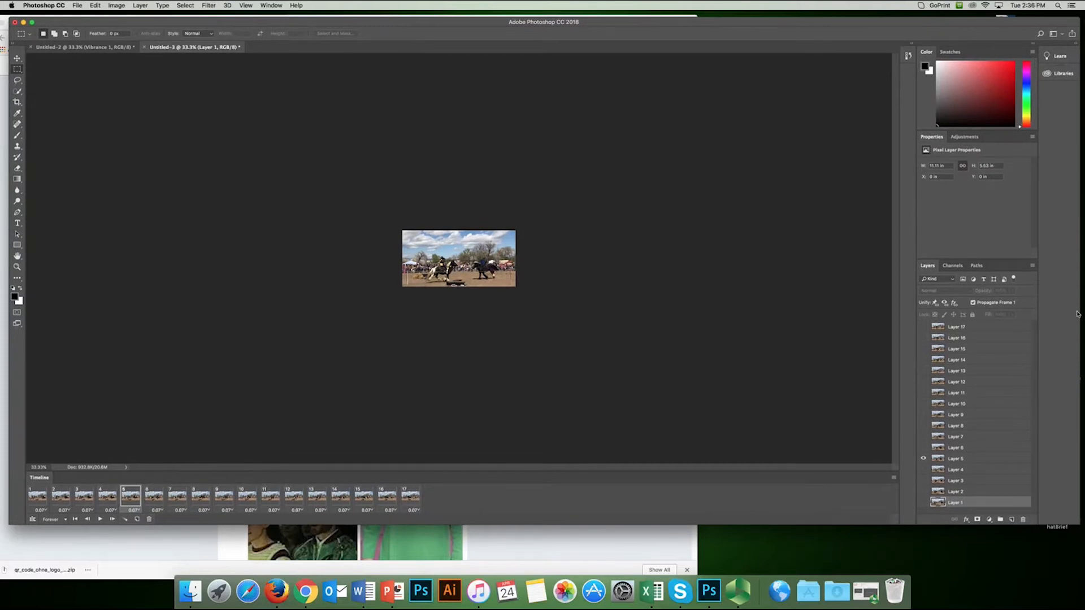
{"action": "left_click_drag", "start_coordinate": [1075, 311], "coordinate": [953, 317]}
Open IMG_7172.MOV from the desktop, play it and scrub to the moment the riders meet, and close the video
{"action": "left_click", "coordinate": [1006, 454]}
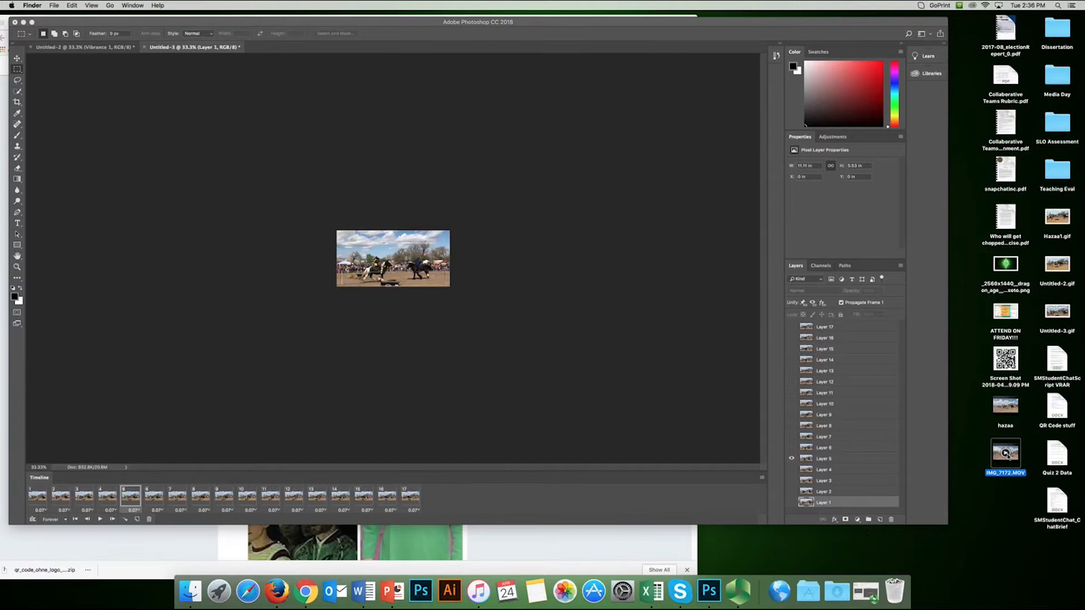
{"action": "double_click", "coordinate": [1006, 454]}
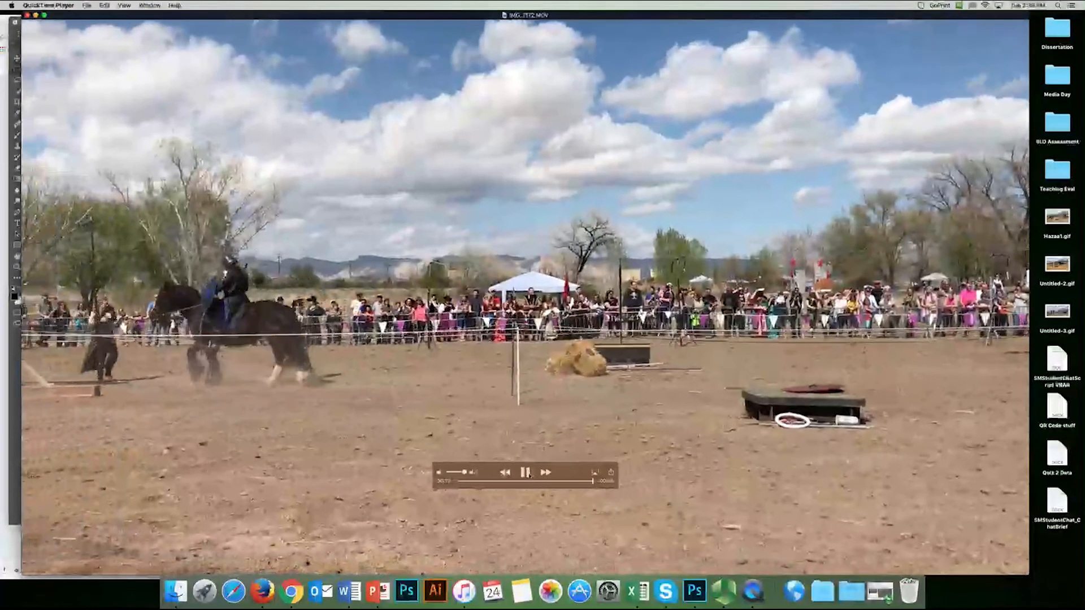
{"action": "left_click", "coordinate": [526, 473]}
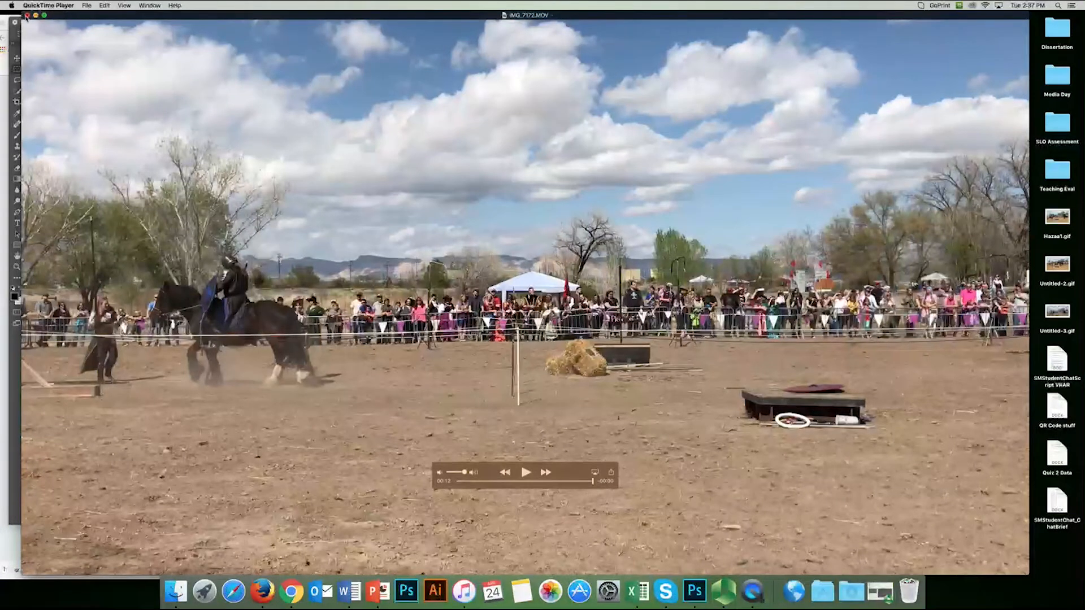
{"action": "left_click", "coordinate": [524, 476]}
{"action": "left_click_drag", "start_coordinate": [466, 482], "coordinate": [548, 479]}
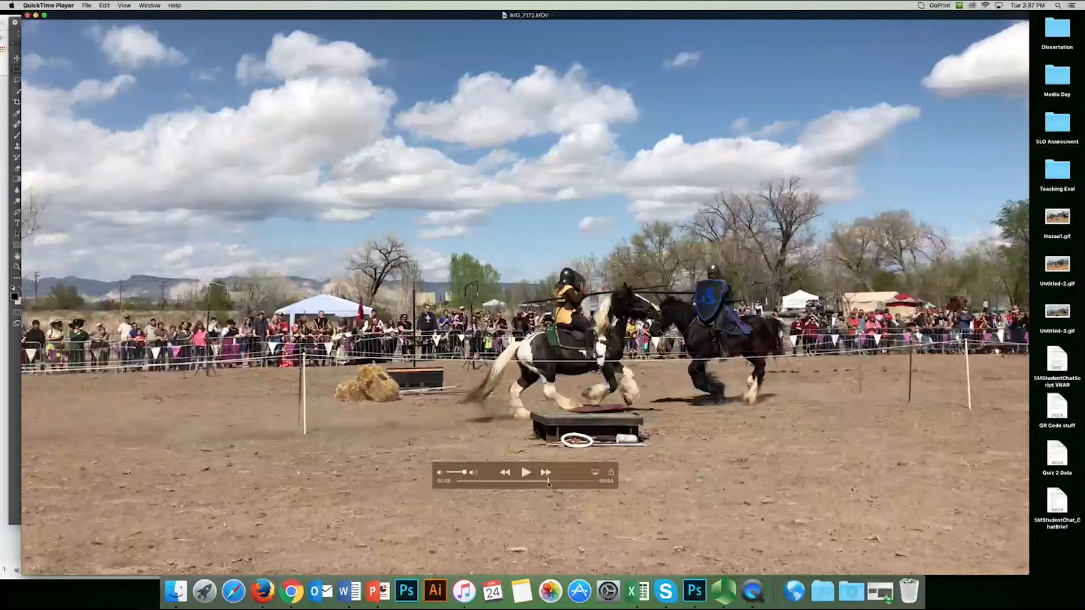
{"action": "left_click_drag", "start_coordinate": [548, 482], "coordinate": [549, 480]}
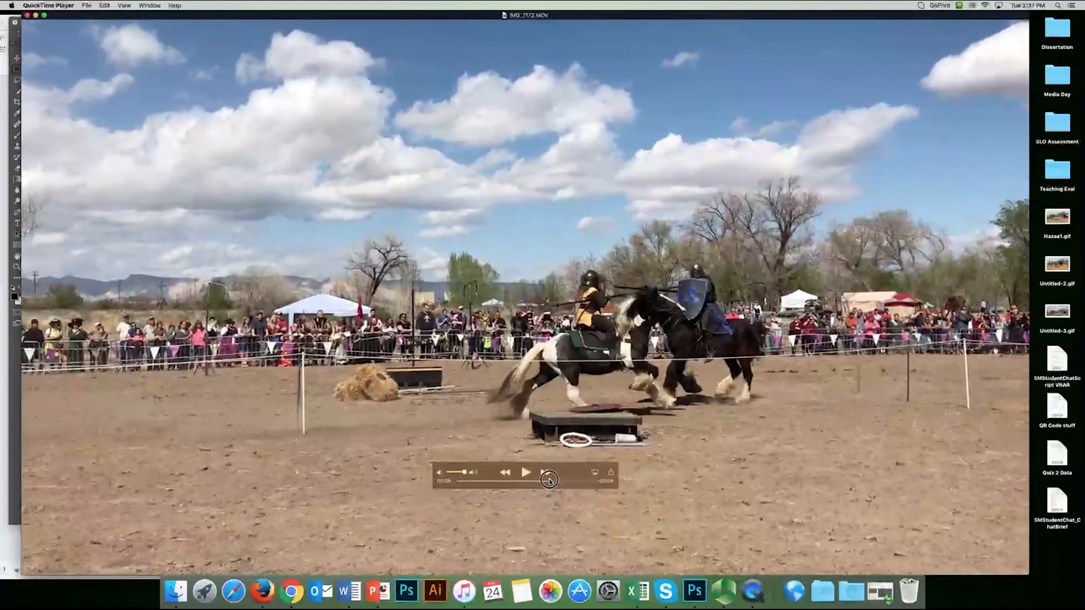
{"action": "left_click", "coordinate": [26, 15]}
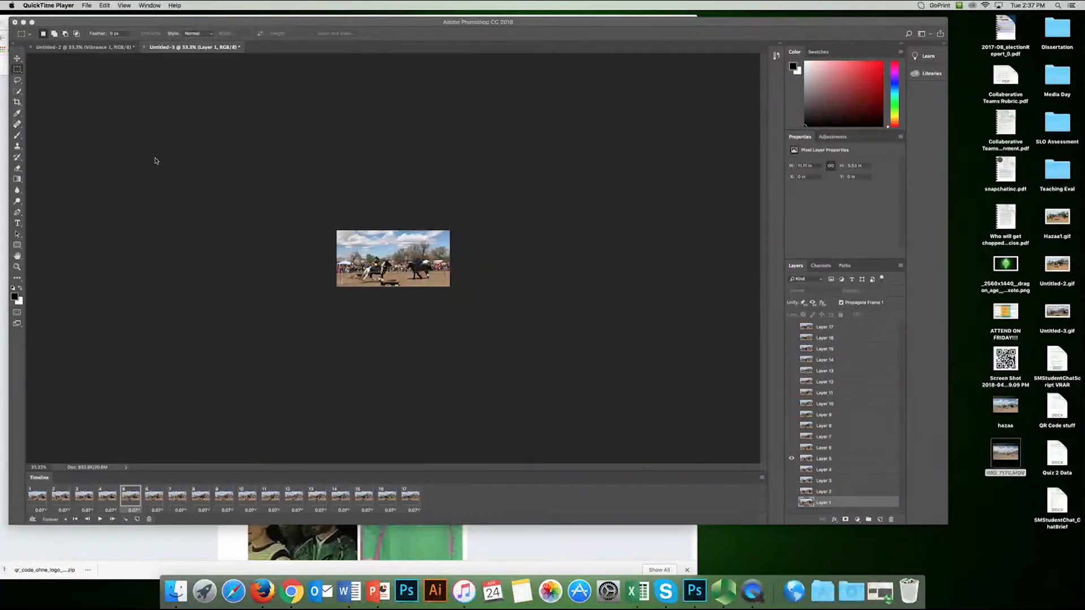
Try importing IMG_7172.MOV as video frames to layers, exploring the selected-range and every-2-frames options, and cancel the import
{"action": "left_click", "coordinate": [74, 6]}
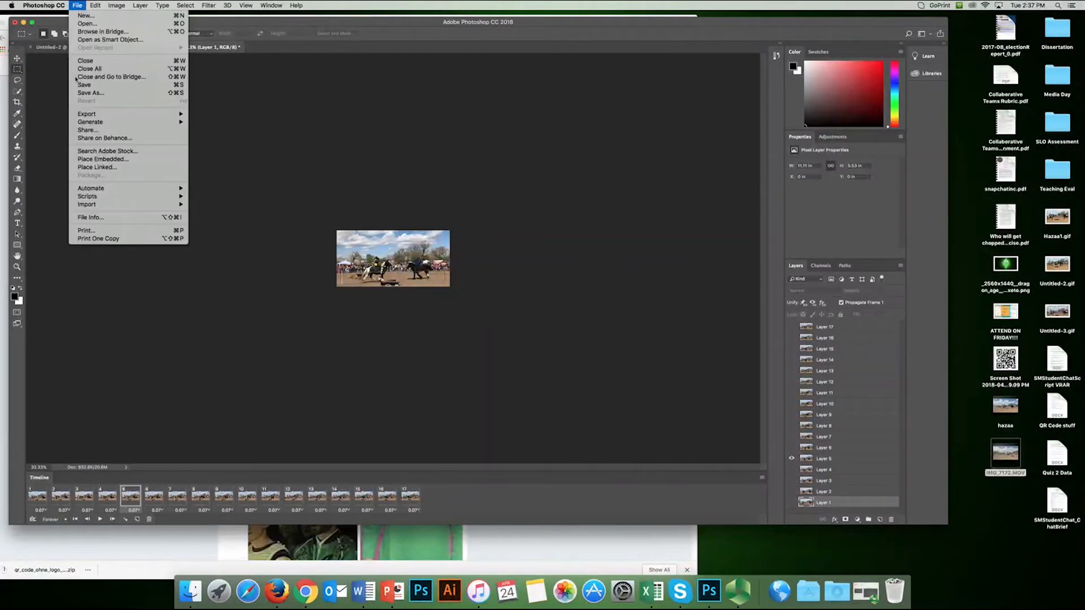
{"action": "mouse_move", "coordinate": [142, 204]}
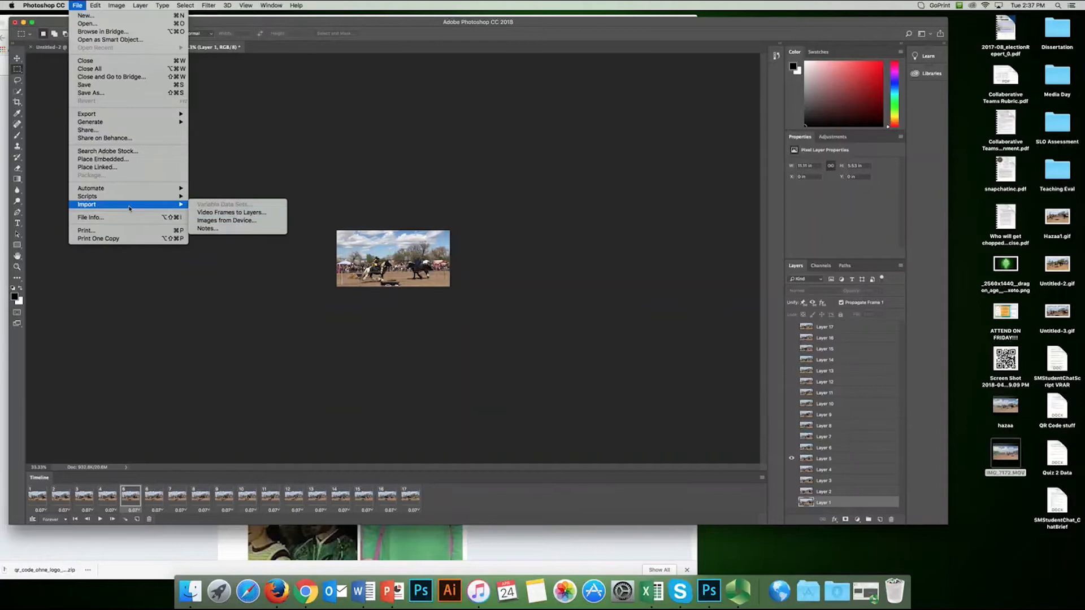
{"action": "left_click", "coordinate": [240, 214]}
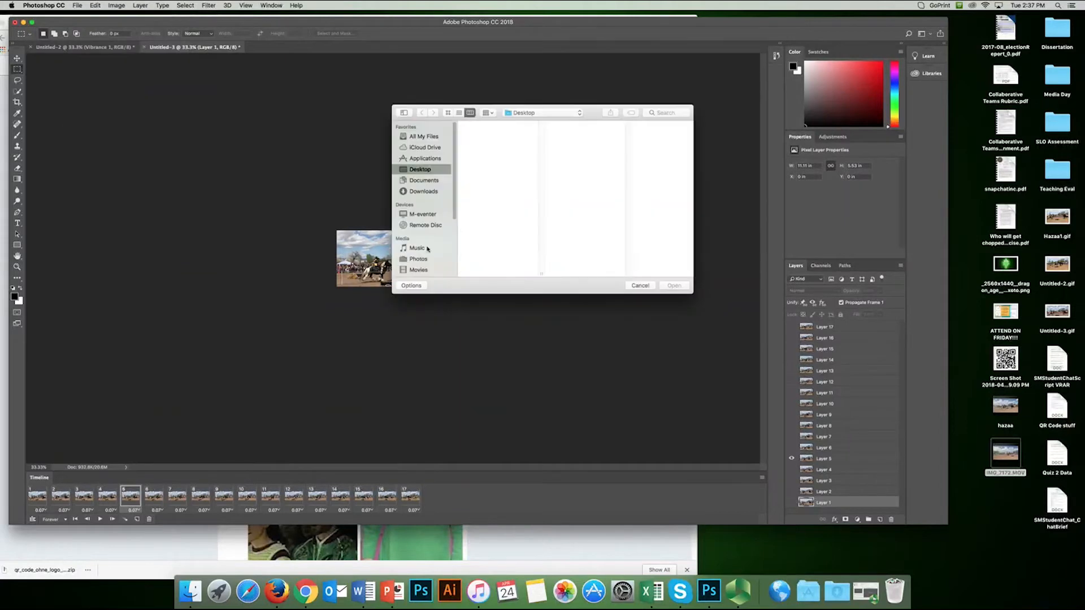
{"action": "scroll", "coordinate": [501, 198], "scroll_direction": "down", "scroll_amount": 3}
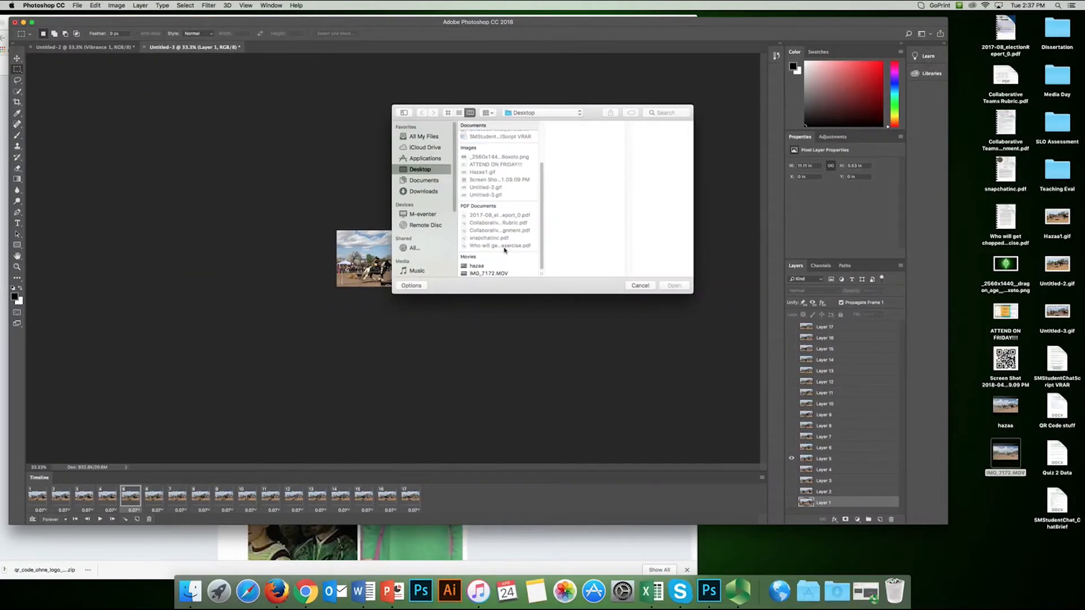
{"action": "left_click", "coordinate": [487, 273]}
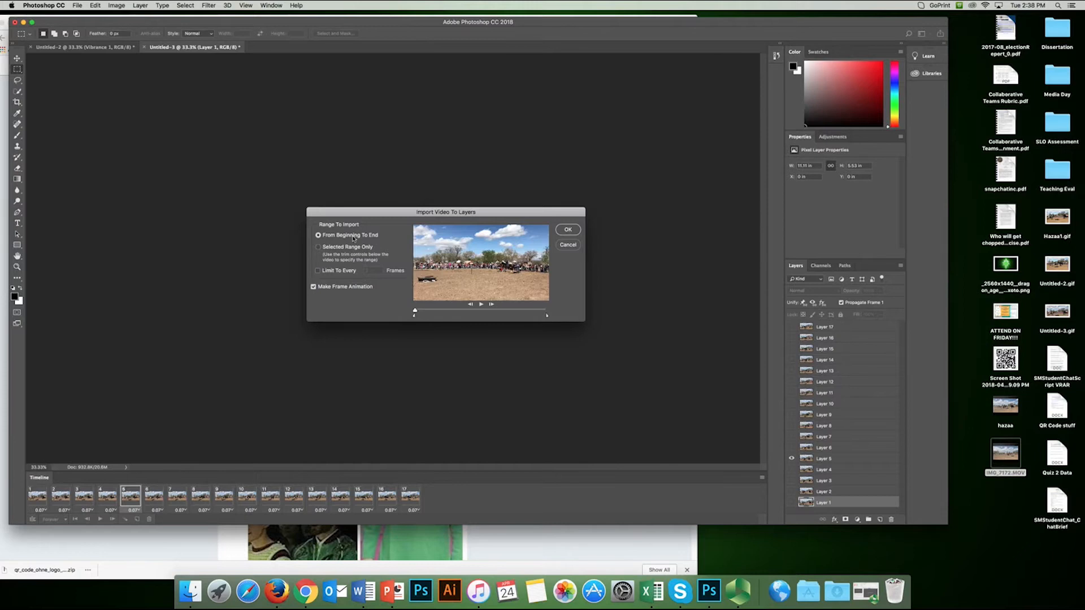
{"action": "left_click", "coordinate": [347, 247]}
{"action": "double_click", "coordinate": [372, 268]}
{"action": "left_click", "coordinate": [327, 235]}
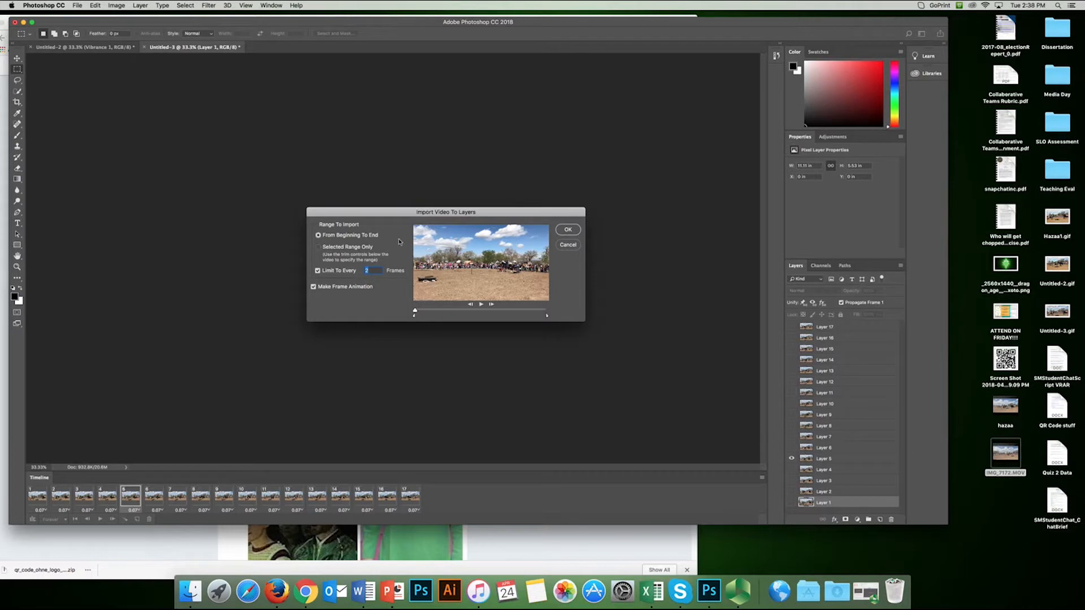
{"action": "left_click", "coordinate": [569, 244]}
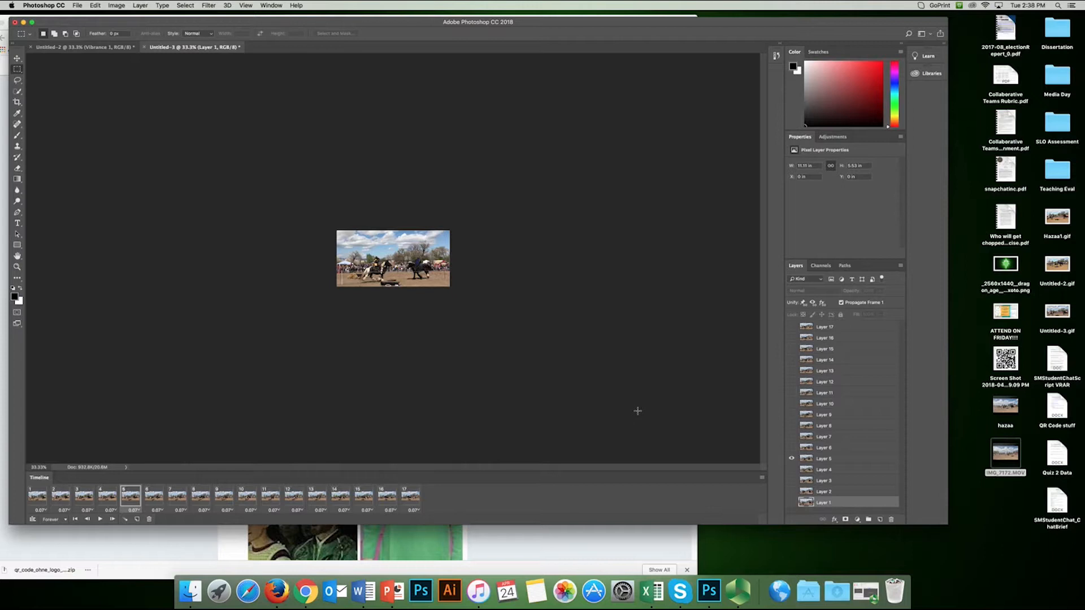
Open the trimmed video hazaa from the desktop, play it through, and close it
{"action": "left_click", "coordinate": [1005, 405]}
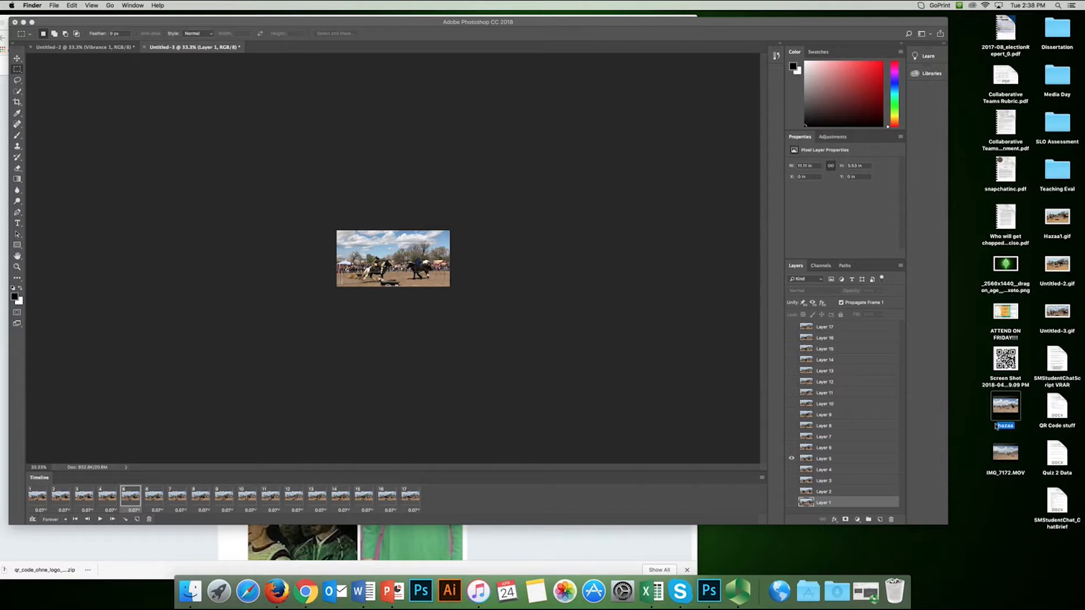
{"action": "left_click", "coordinate": [654, 174]}
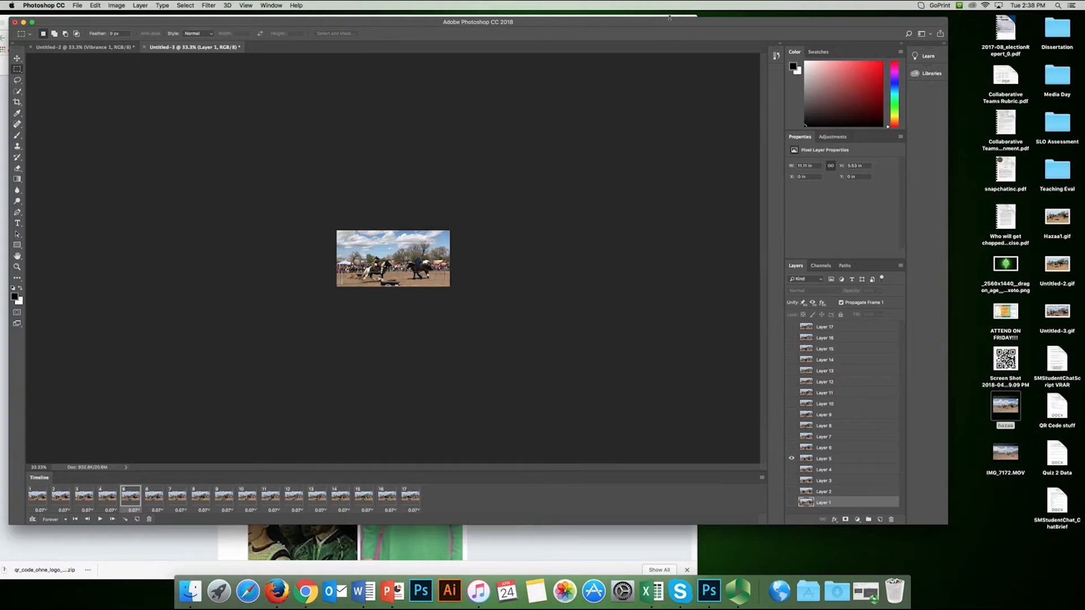
{"action": "mouse_move", "coordinate": [659, 36]}
{"action": "left_mouse_down"}
{"action": "mouse_move", "coordinate": [619, 107]}
{"action": "mouse_move", "coordinate": [648, 277]}
{"action": "mouse_move", "coordinate": [666, 35]}
{"action": "left_mouse_up"}
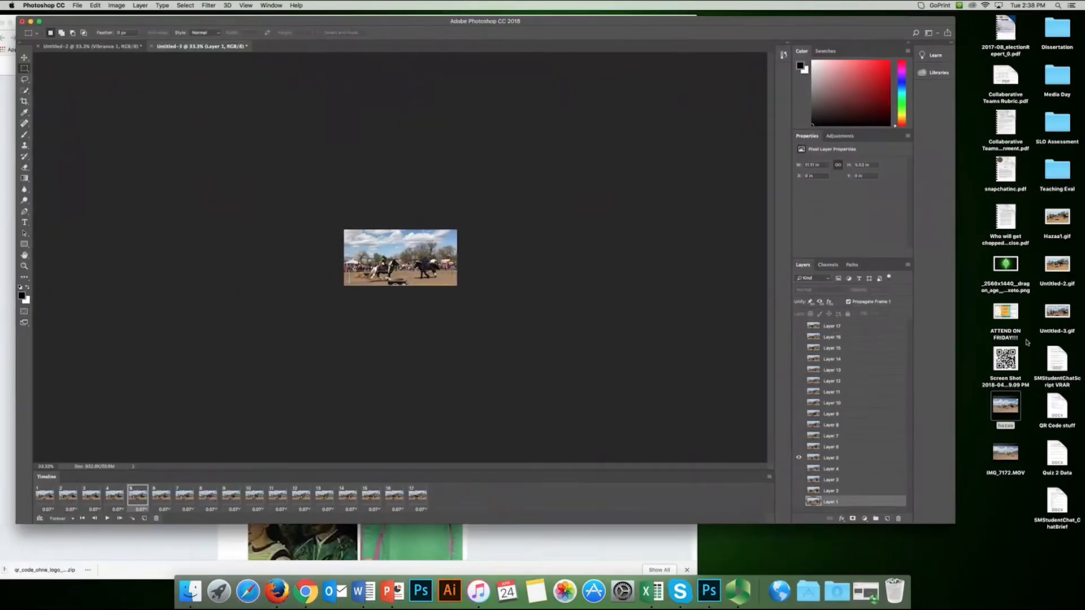
{"action": "left_click", "coordinate": [1005, 405]}
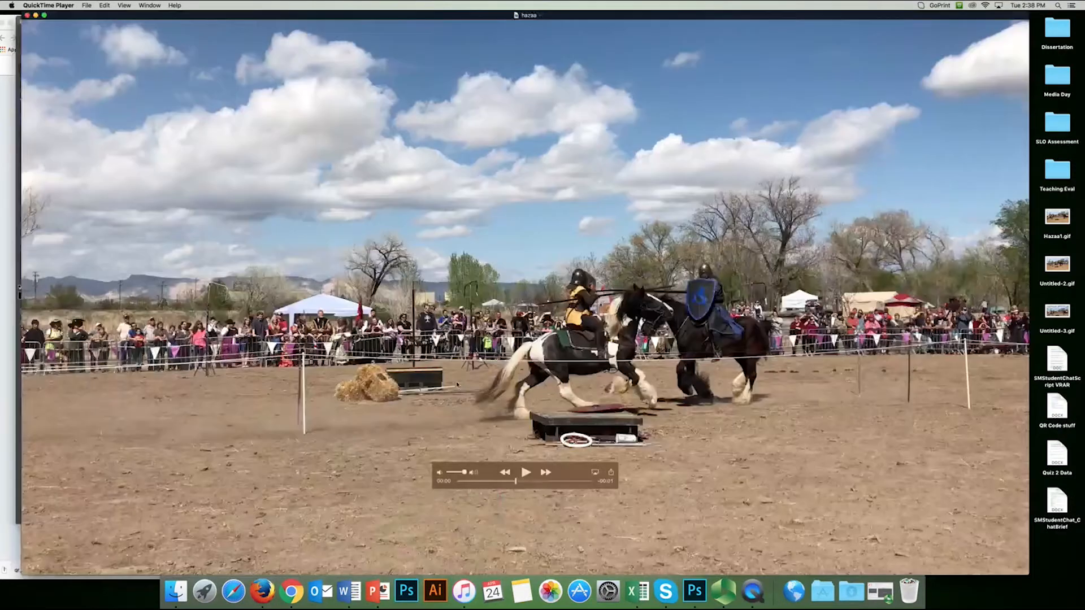
{"action": "left_click", "coordinate": [523, 473]}
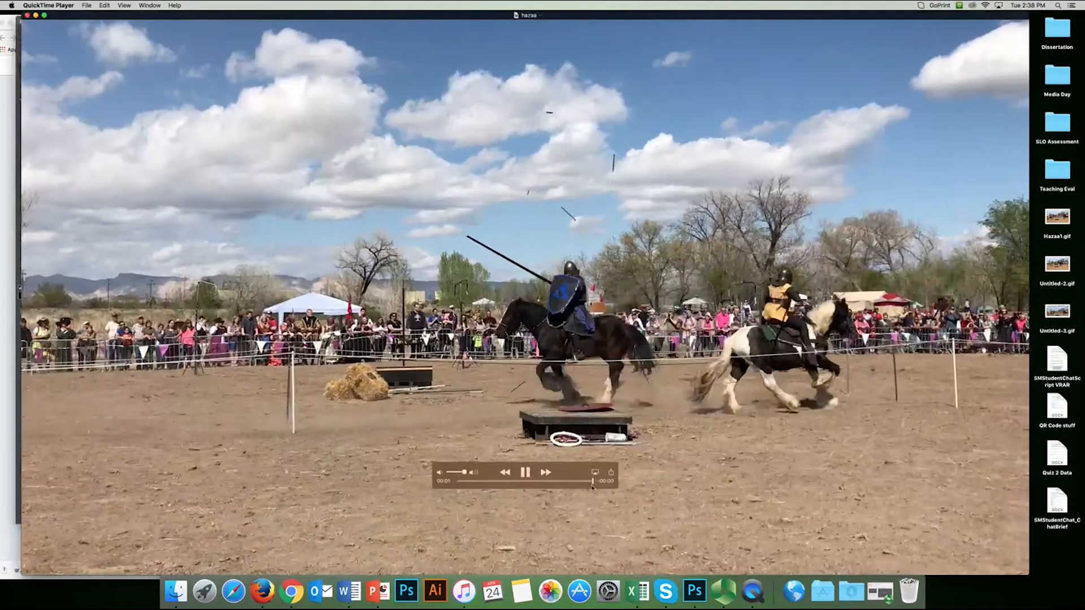
{"action": "left_click", "coordinate": [522, 475]}
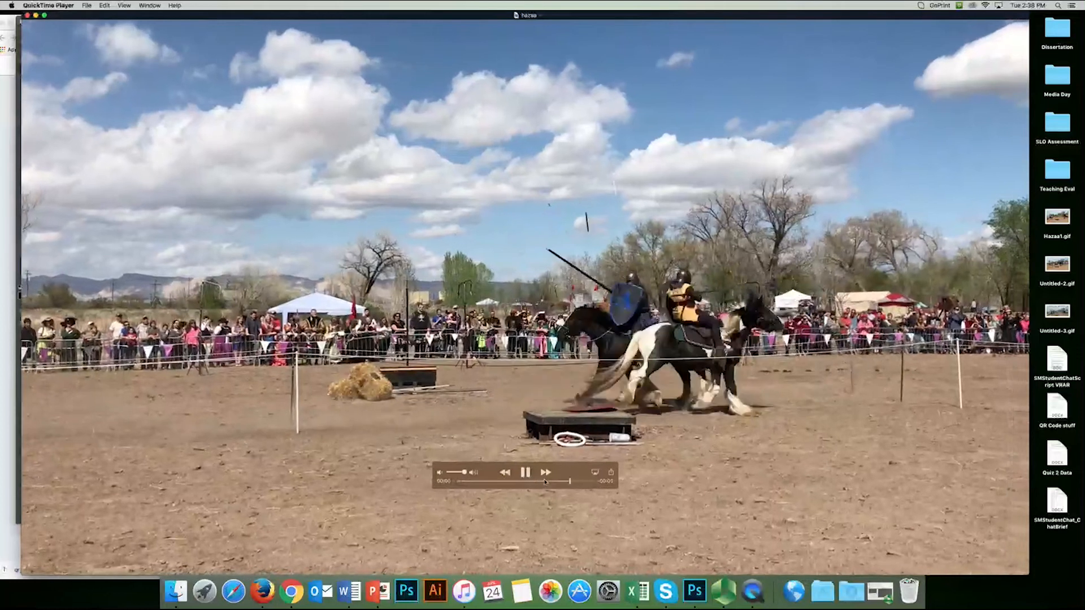
{"action": "left_click", "coordinate": [526, 473]}
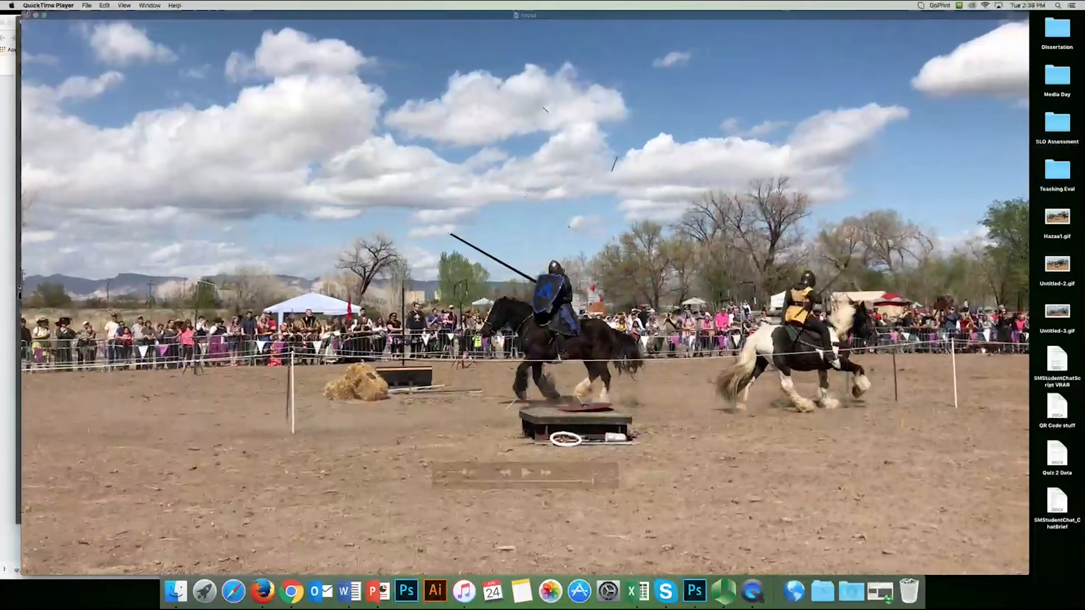
{"action": "left_click", "coordinate": [26, 15]}
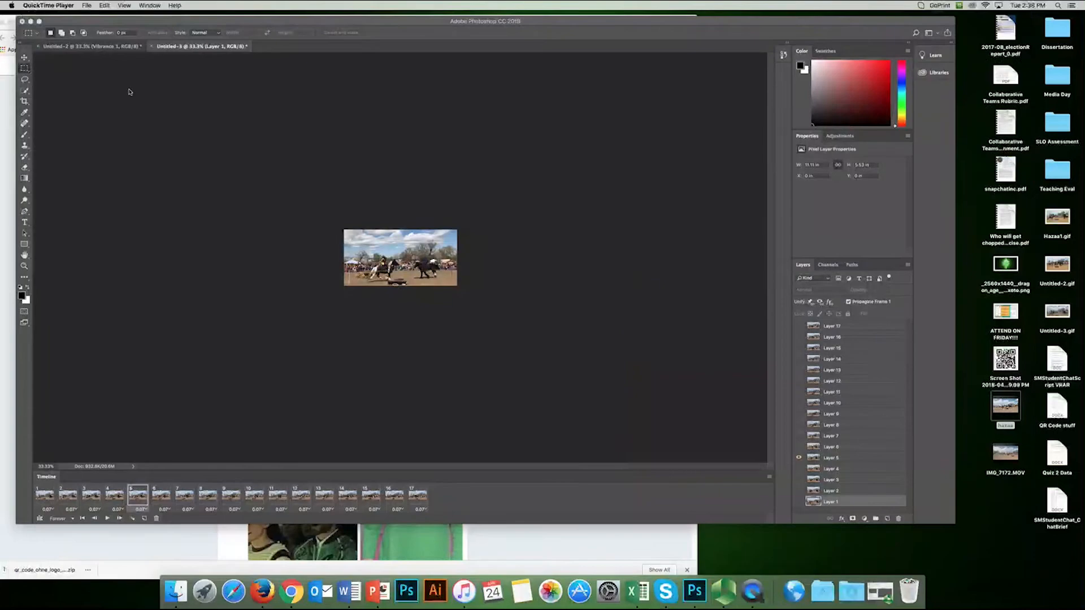
{"action": "left_click", "coordinate": [83, 5]}
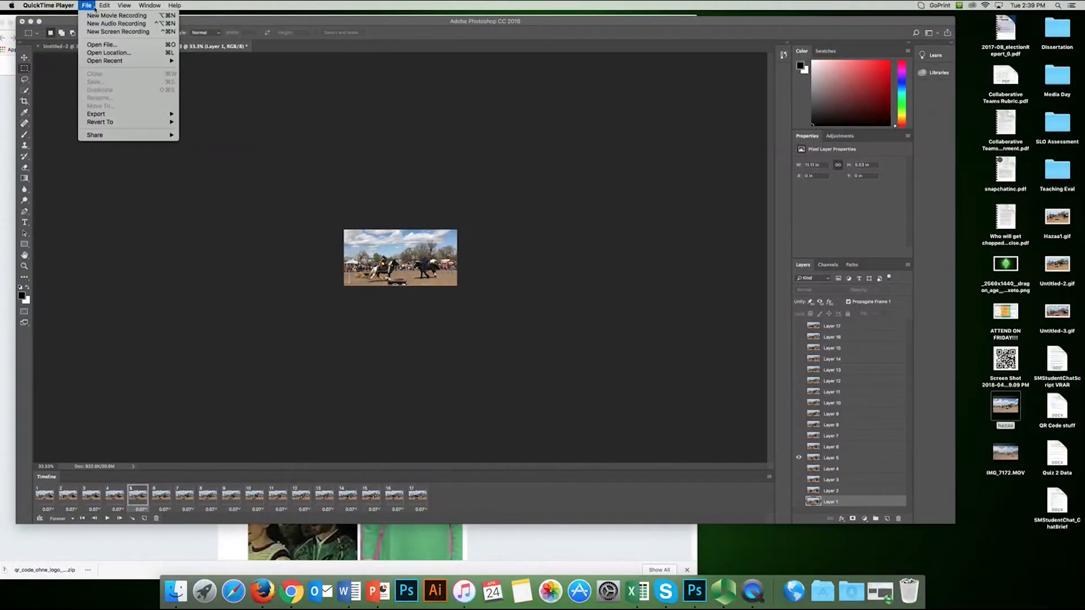
{"action": "mouse_move", "coordinate": [106, 9]}
{"action": "left_click", "coordinate": [268, 147]}
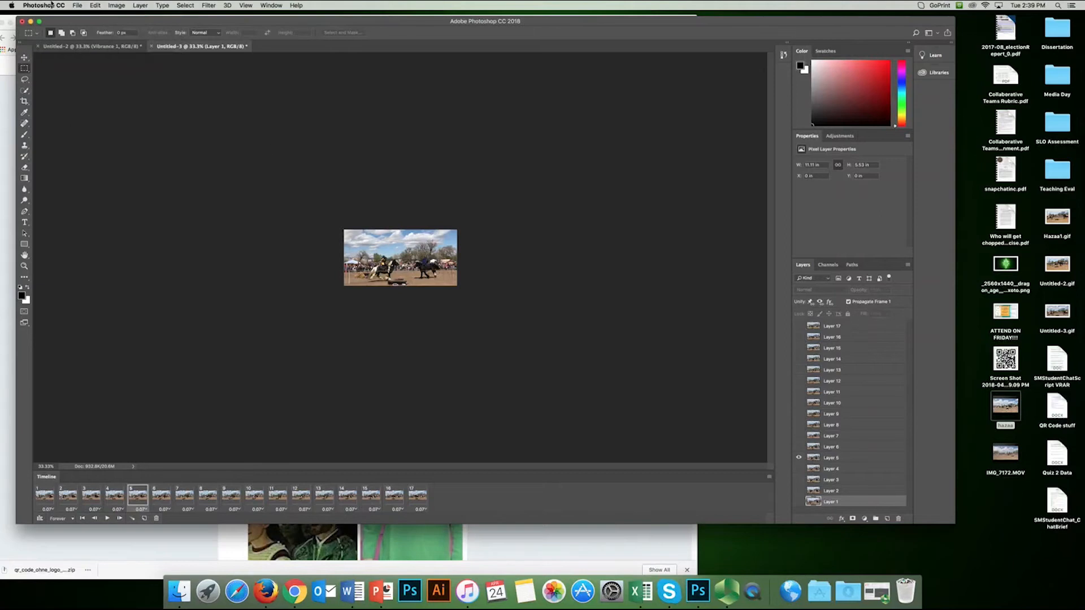
{"action": "left_click", "coordinate": [79, 6]}
{"action": "mouse_move", "coordinate": [90, 204]}
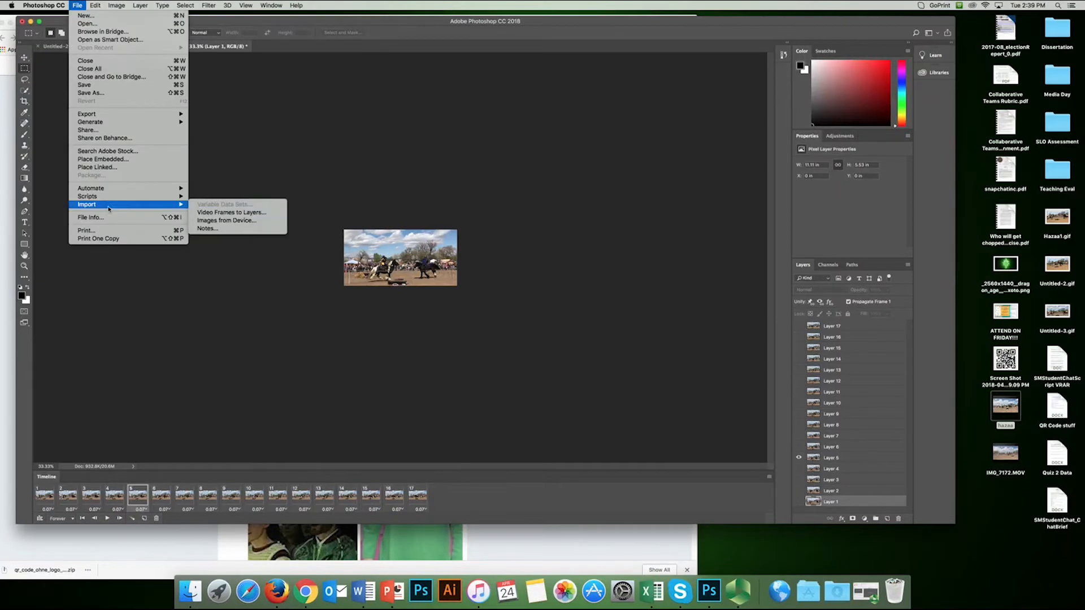
{"action": "left_click", "coordinate": [242, 213]}
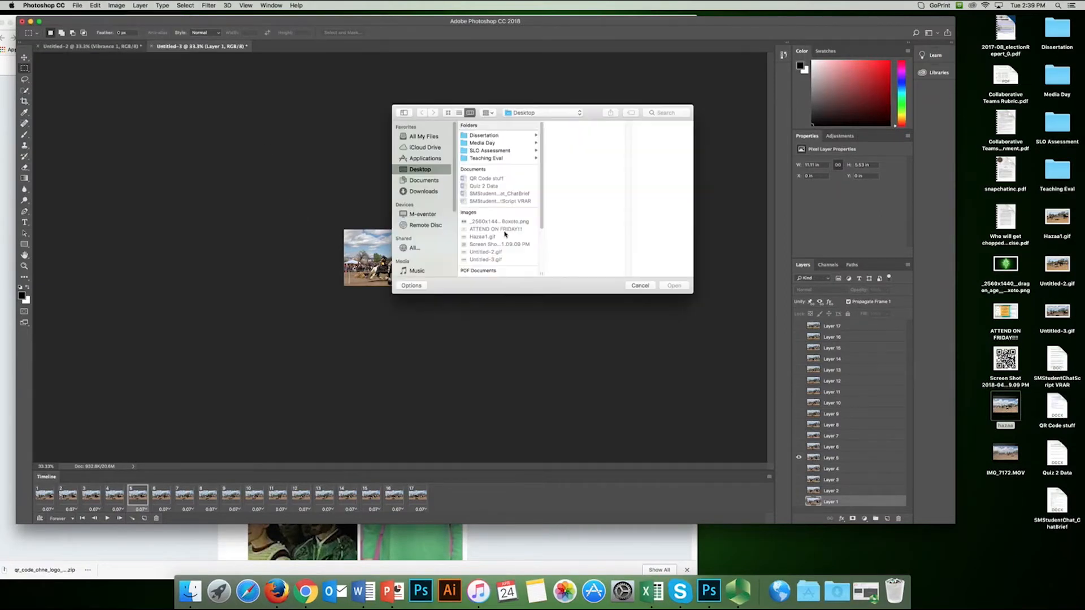
{"action": "scroll", "coordinate": [475, 169], "scroll_direction": "down", "scroll_amount": 3}
{"action": "left_click", "coordinate": [479, 266]}
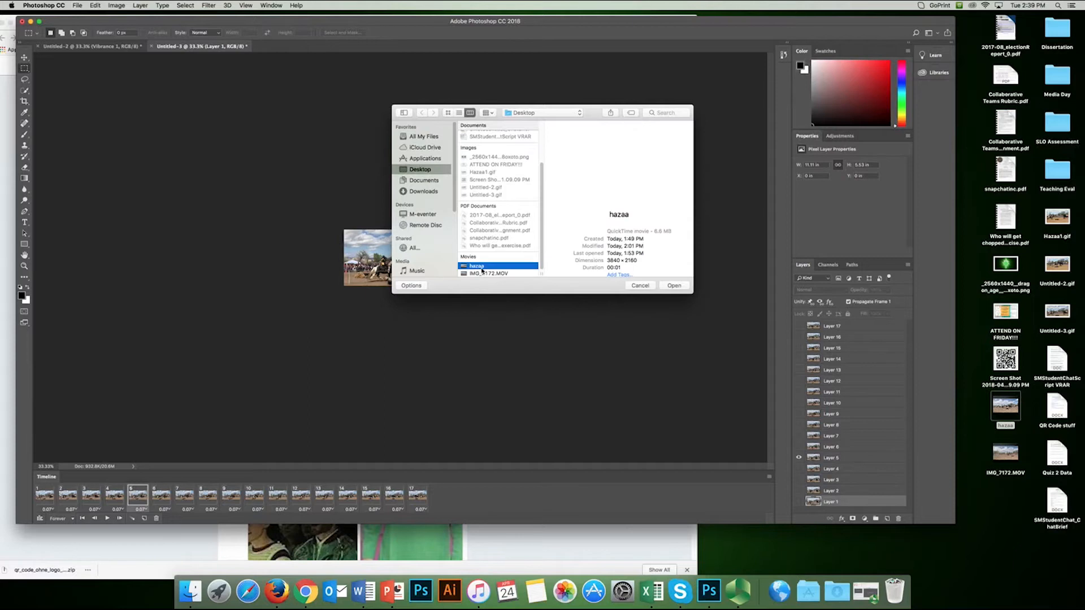
{"action": "left_click", "coordinate": [640, 286]}
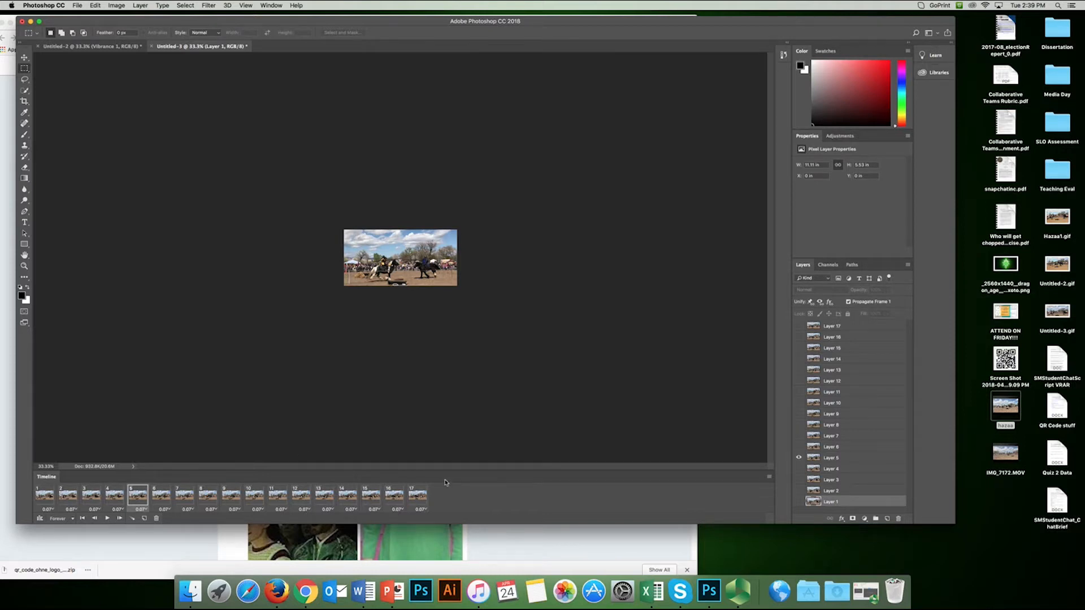
Check that the Timeline panel is enabled, and play and stop the existing frame animation
{"action": "left_click", "coordinate": [259, 6]}
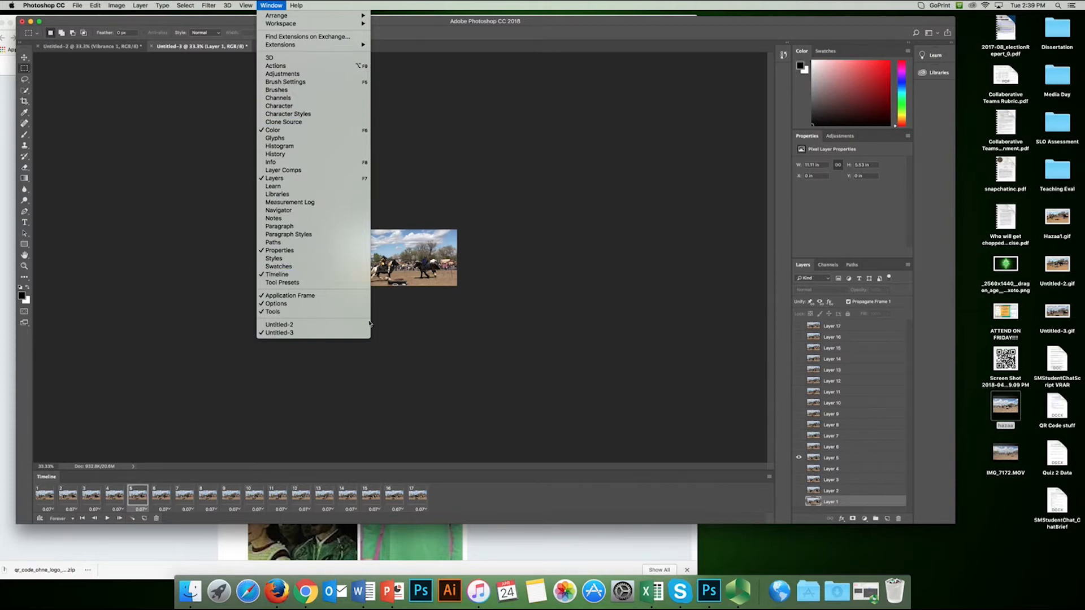
{"action": "left_click", "coordinate": [426, 333]}
{"action": "key", "text": "space"}
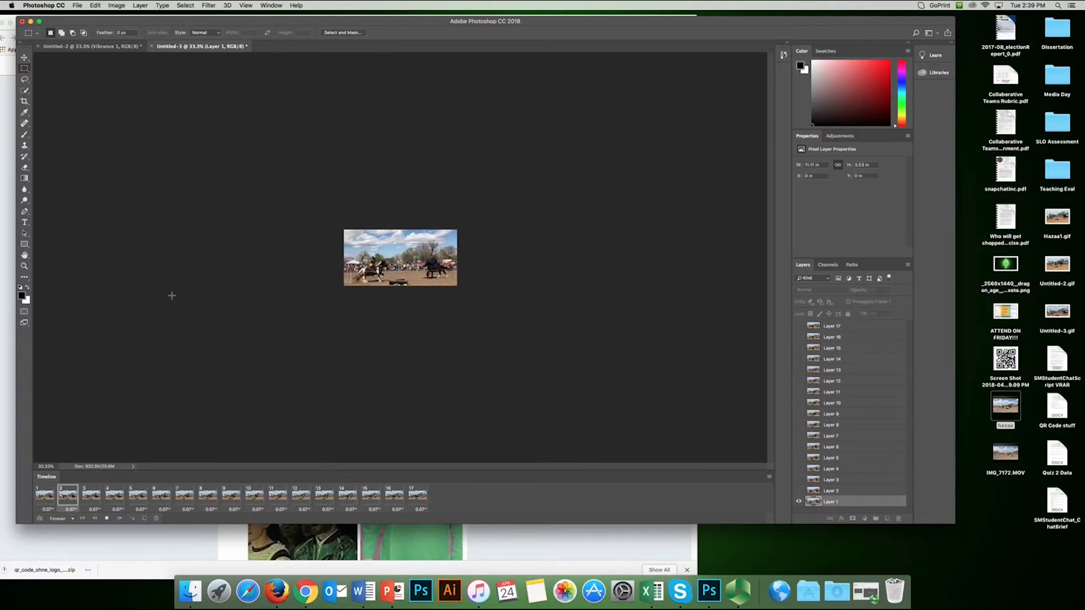
{"action": "key", "text": "space"}
Import the hazaa video from the desktop as video frames to layers, from beginning to end with the frame limit and frame animation enabled
{"action": "left_click", "coordinate": [77, 5]}
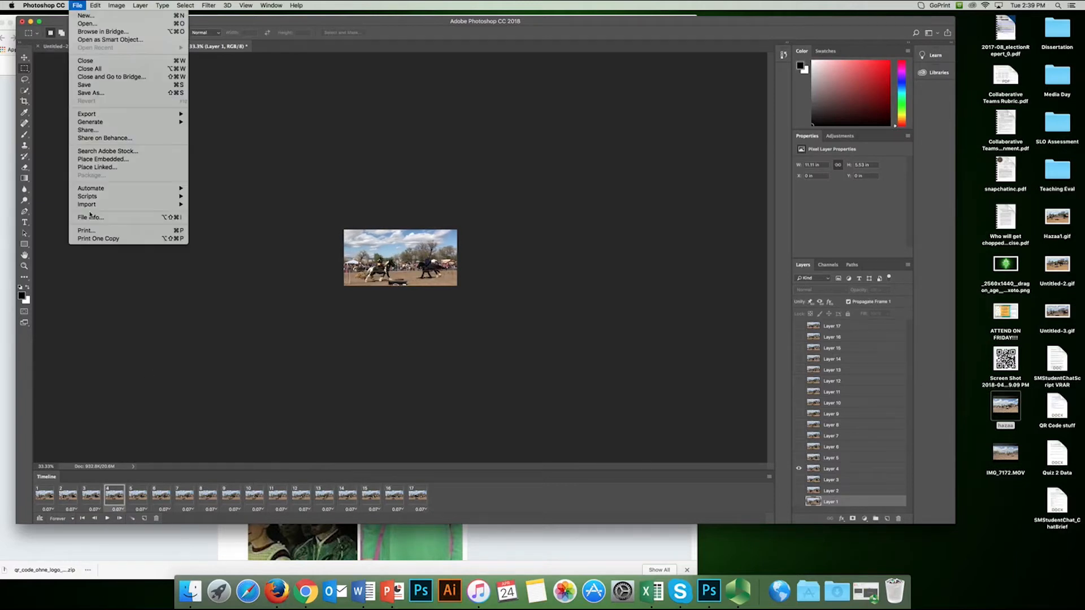
{"action": "mouse_move", "coordinate": [109, 204]}
{"action": "left_click", "coordinate": [252, 212]}
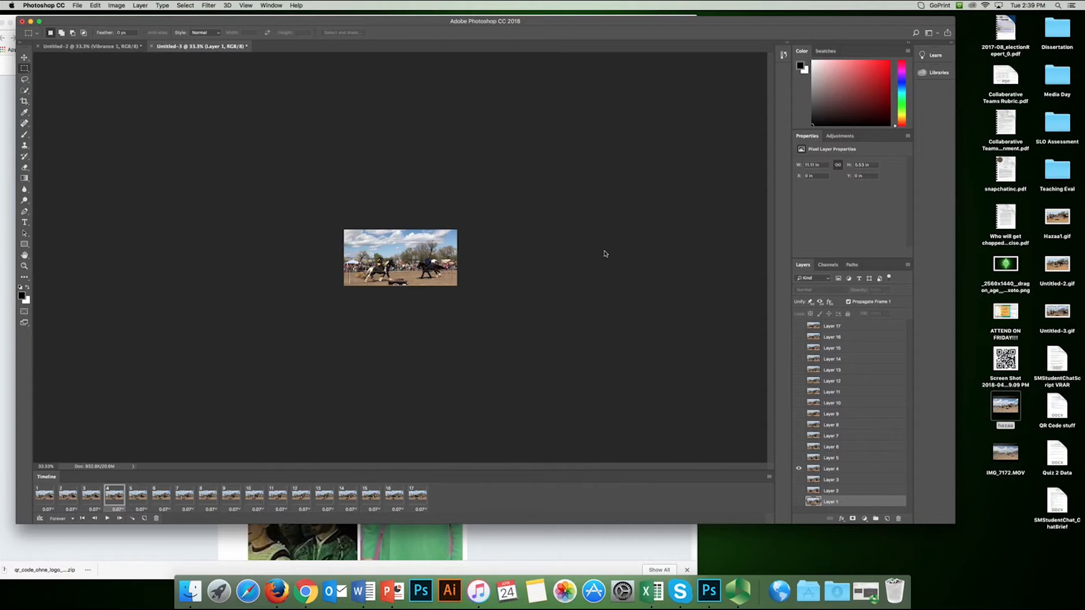
{"action": "scroll", "coordinate": [515, 195], "scroll_direction": "down", "scroll_amount": 5}
{"action": "left_click", "coordinate": [485, 266]}
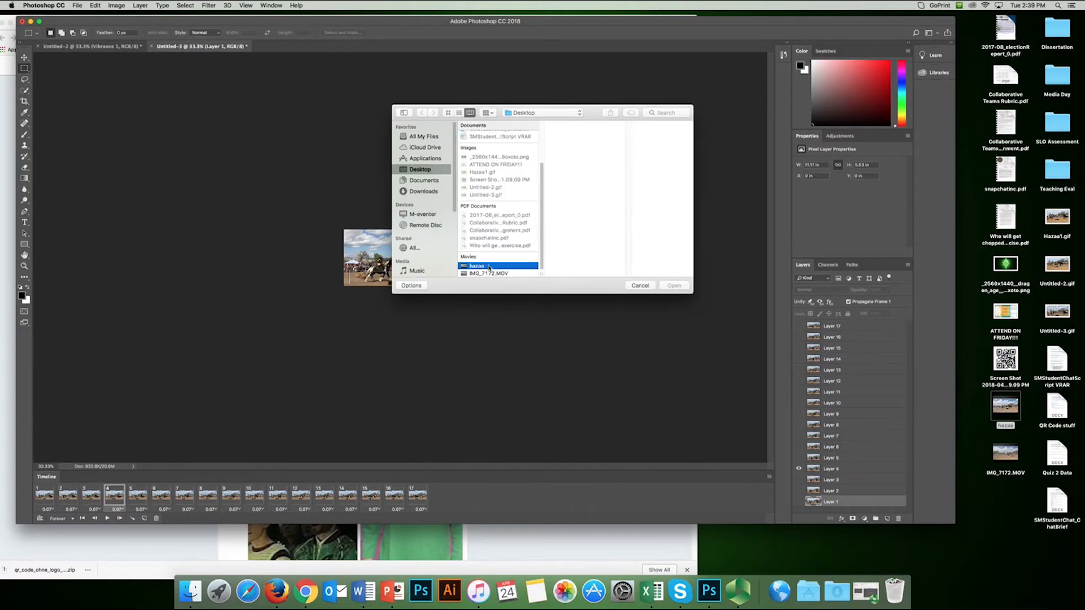
{"action": "left_click", "coordinate": [673, 286]}
{"action": "key", "text": "Return"}
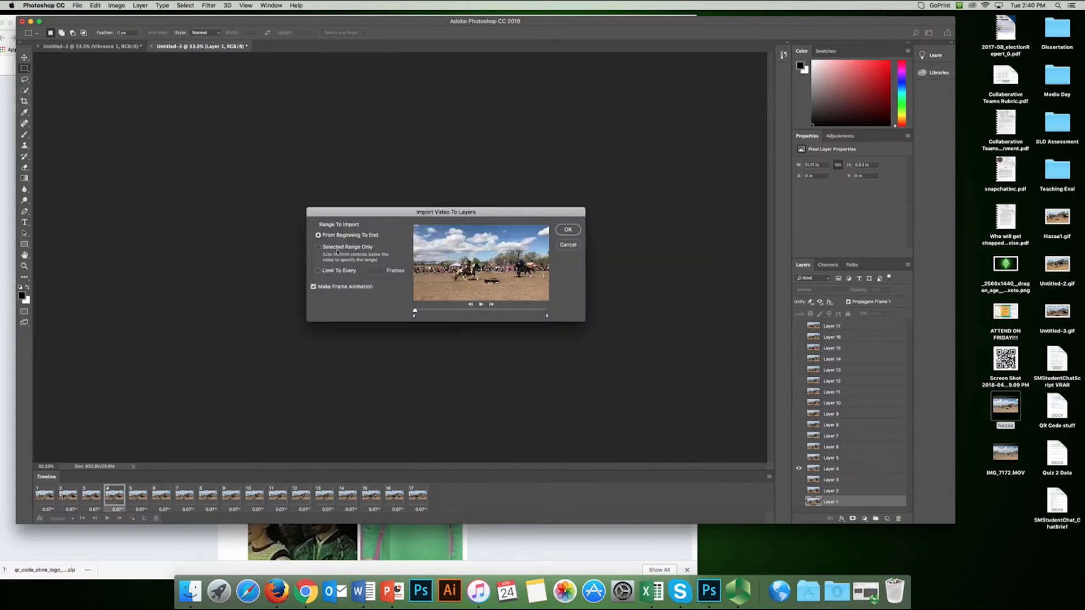
{"action": "left_click", "coordinate": [331, 273]}
{"action": "key", "text": "Return"}
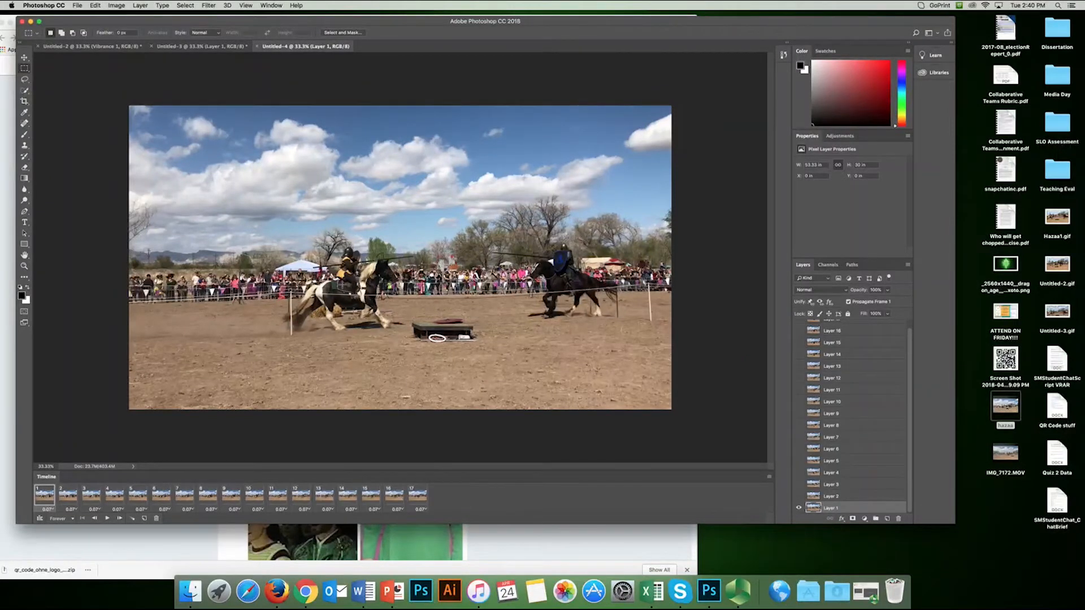
Play the newly imported animation, compare it with the Untitled-3 animation, and return to Untitled-4
{"action": "key", "text": "space"}
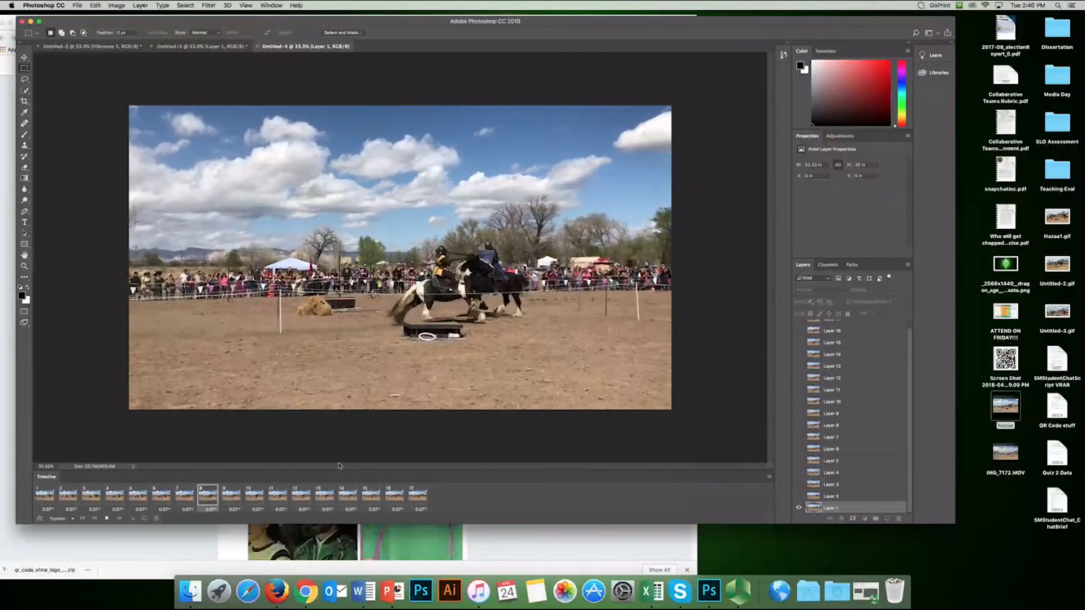
{"action": "left_click", "coordinate": [200, 46]}
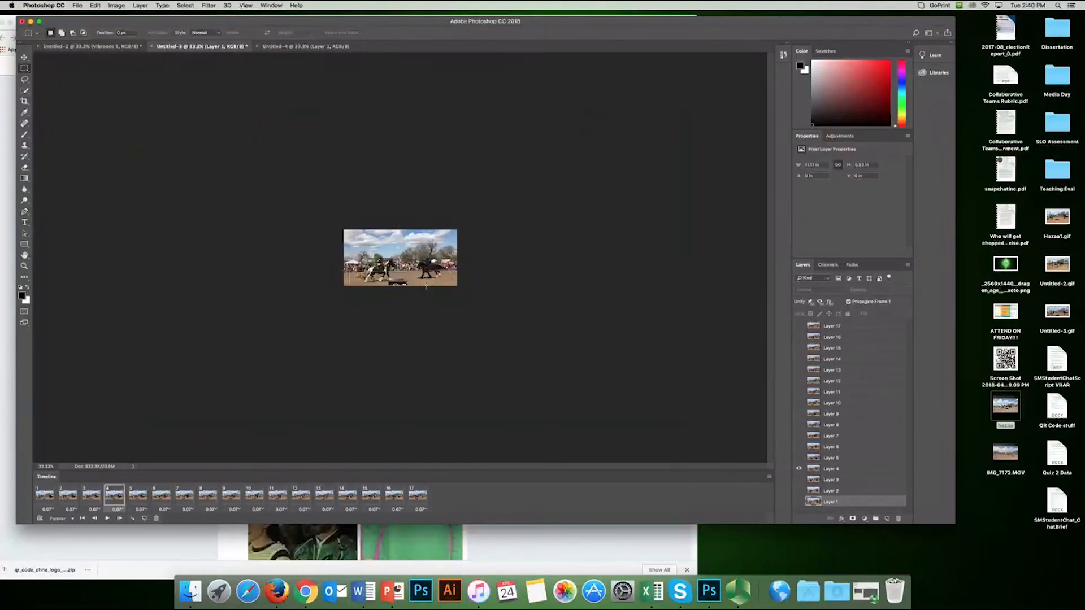
{"action": "key", "text": "space"}
{"action": "key", "text": "space"}
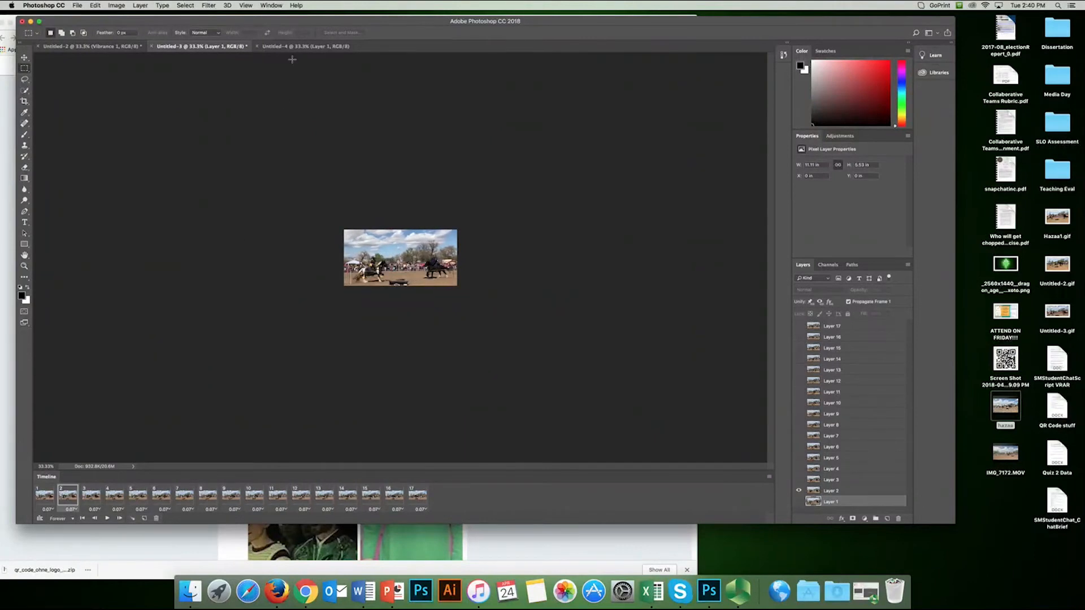
{"action": "left_click", "coordinate": [294, 46]}
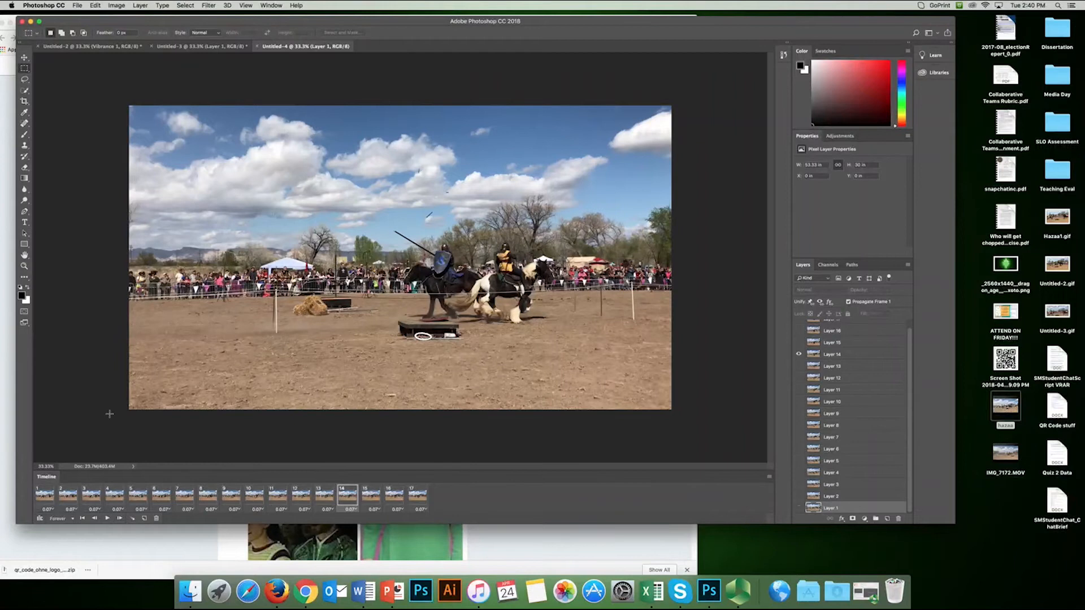
Select all 17 timeline frames, crop the canvas closely around the riders to about 34.72 × 17.08 in, and preview the animation
{"action": "left_click", "coordinate": [45, 495]}
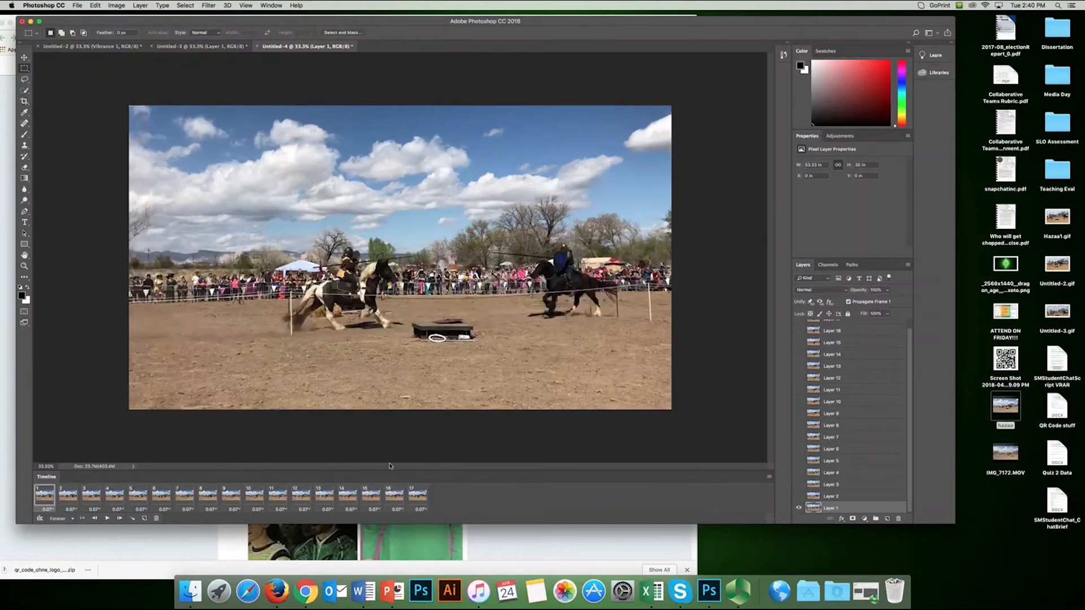
{"action": "left_click", "coordinate": [425, 496], "text": "shift"}
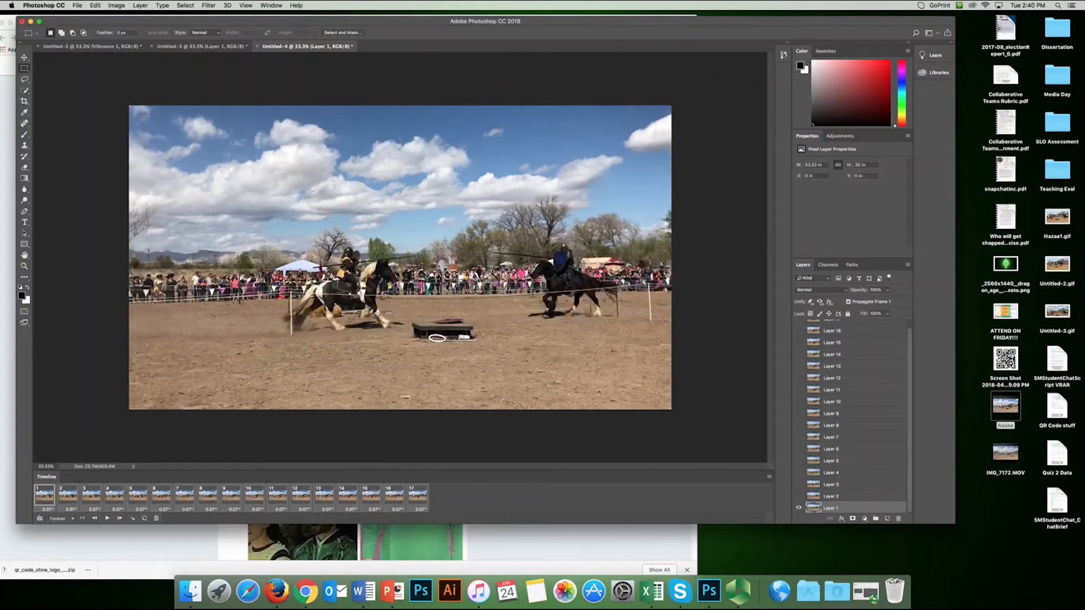
{"action": "left_click", "coordinate": [25, 102]}
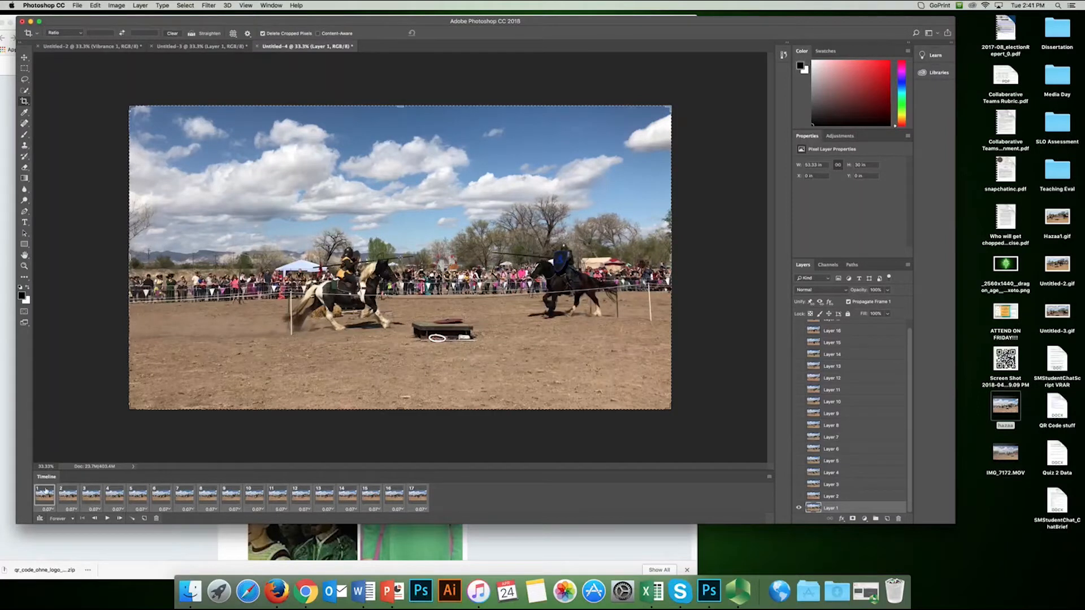
{"action": "left_click", "coordinate": [45, 500]}
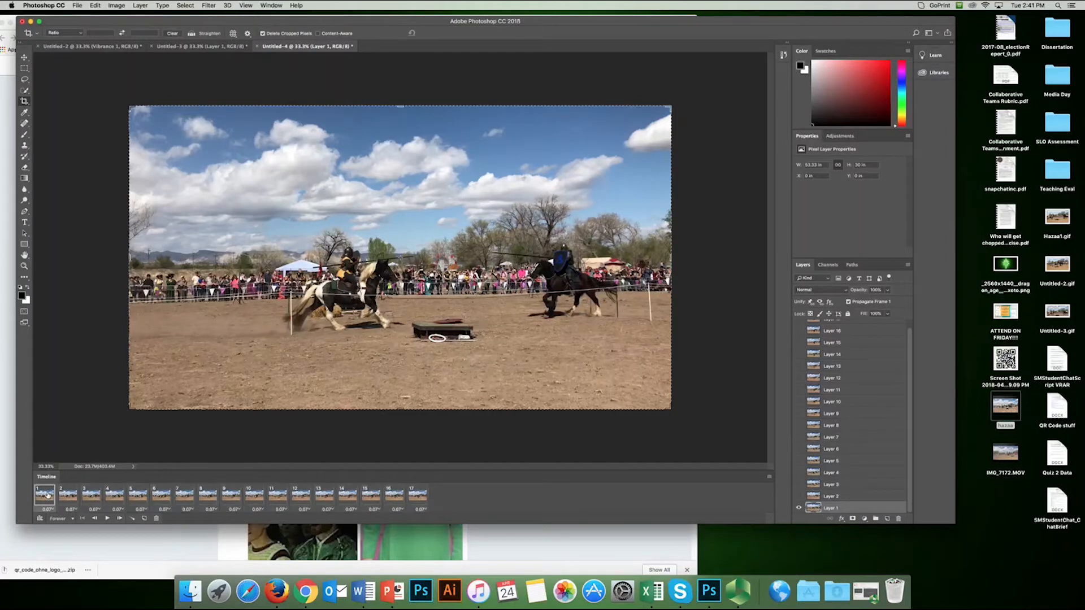
{"action": "left_click", "coordinate": [418, 499], "text": "shift"}
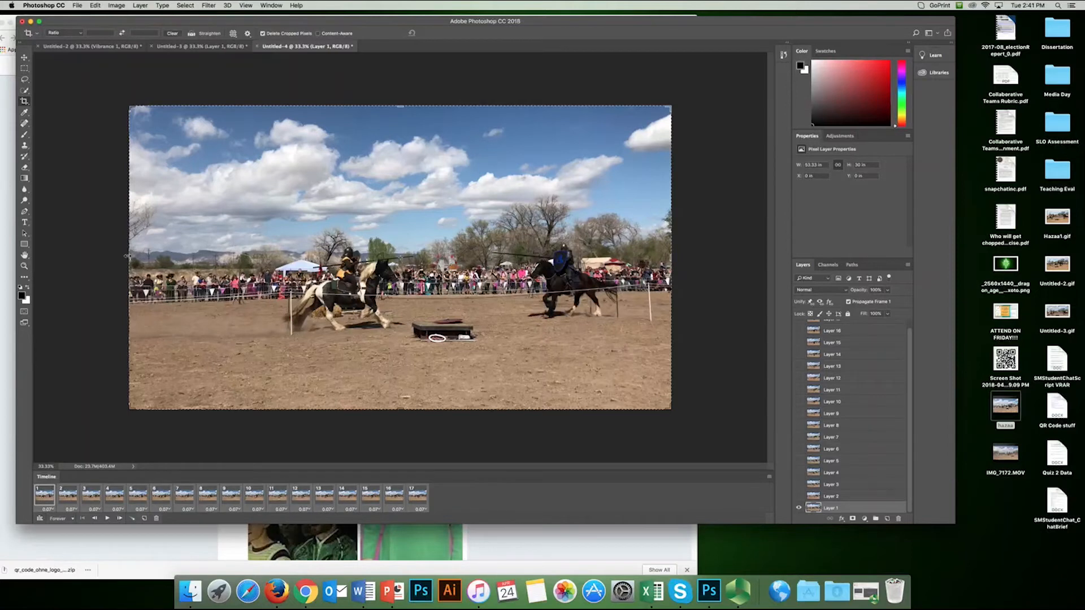
{"action": "left_click_drag", "start_coordinate": [127, 256], "coordinate": [202, 257]}
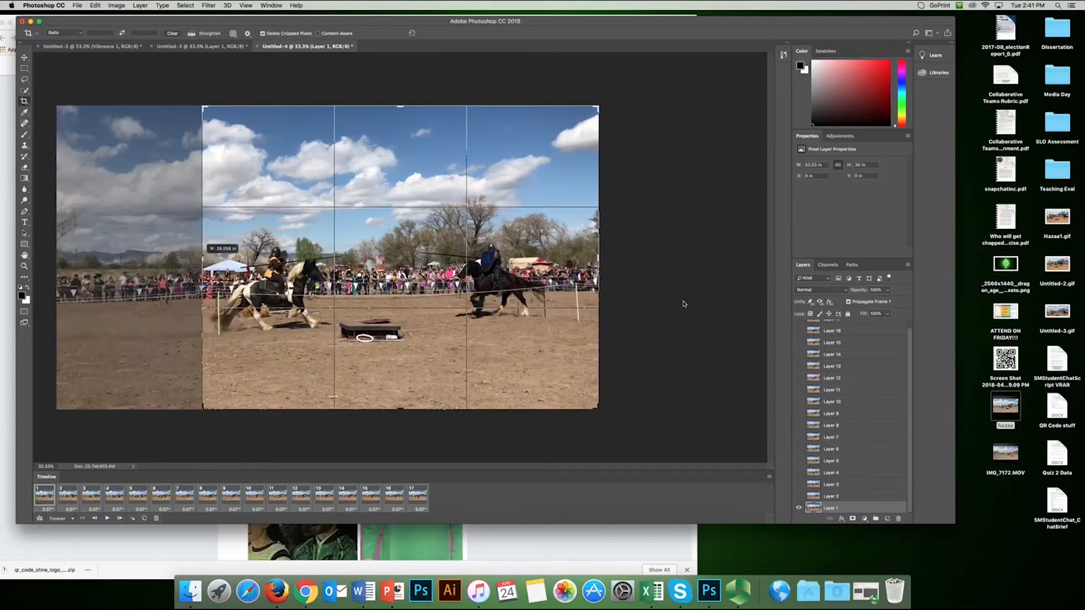
{"action": "left_click_drag", "start_coordinate": [599, 258], "coordinate": [576, 258]}
{"action": "left_click_drag", "start_coordinate": [389, 406], "coordinate": [396, 374]}
{"action": "left_click_drag", "start_coordinate": [399, 141], "coordinate": [399, 172]}
{"action": "double_click", "coordinate": [415, 319]}
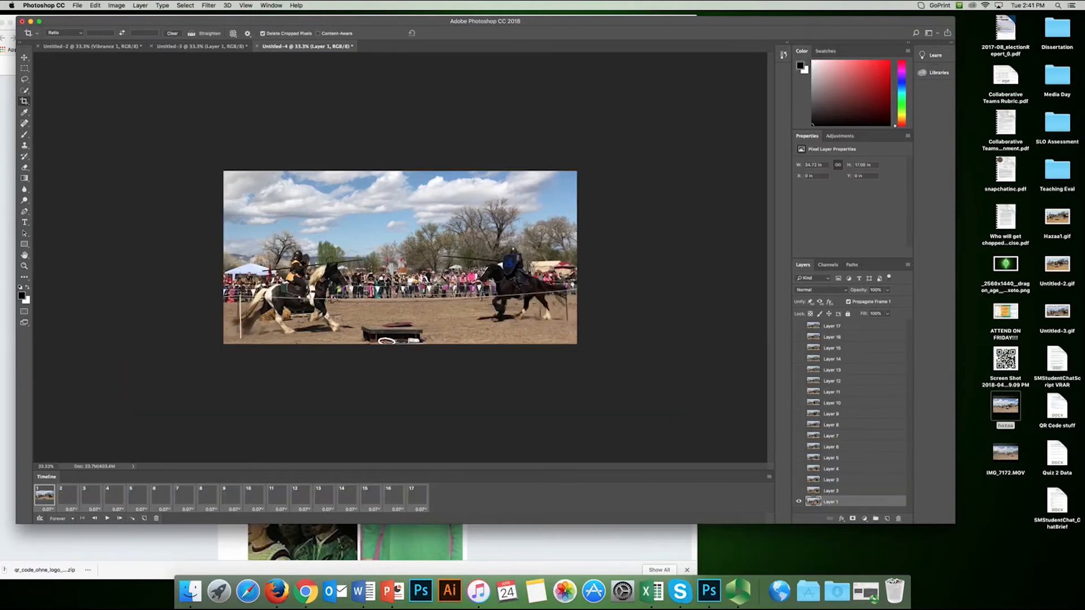
{"action": "key", "text": "space"}
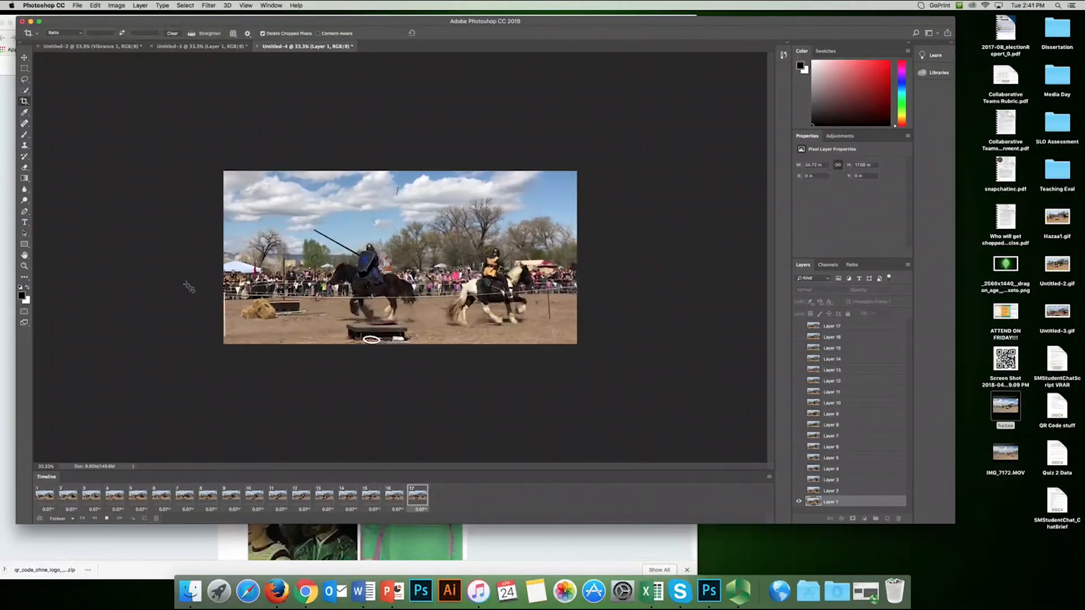
{"action": "key", "text": "space"}
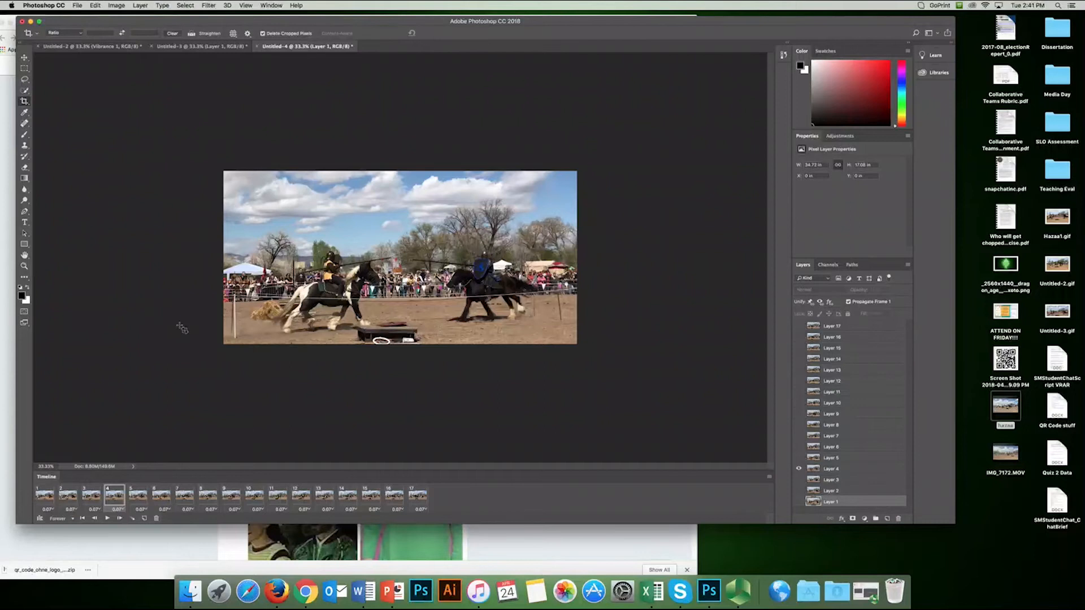
Open the Save for Web export to check the GIF's dimensions and file size, and cancel it
{"action": "left_click", "coordinate": [77, 5]}
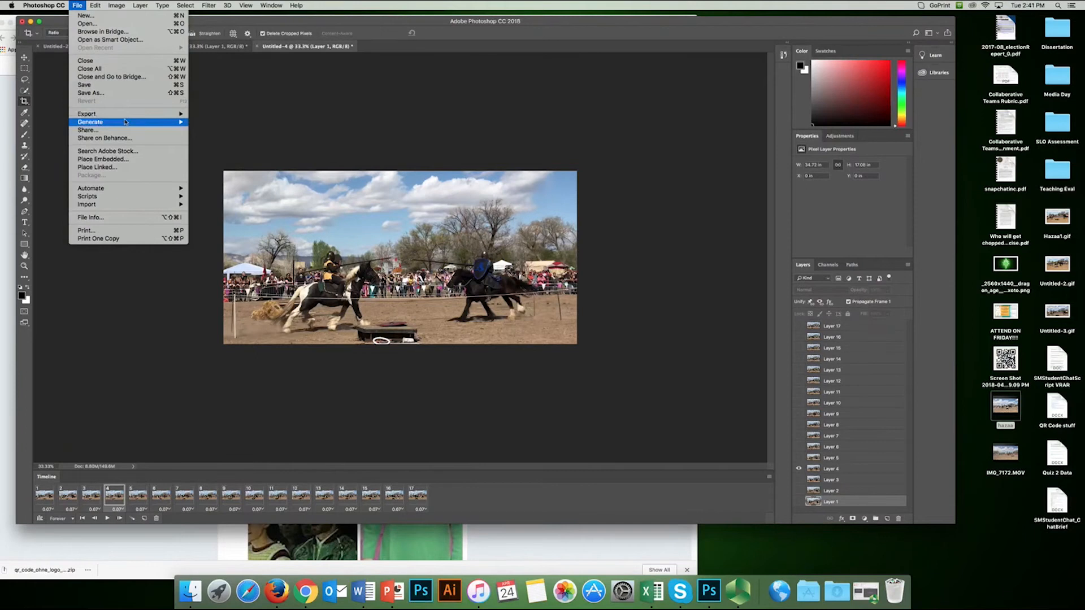
{"action": "mouse_move", "coordinate": [138, 115]}
{"action": "left_click", "coordinate": [239, 148]}
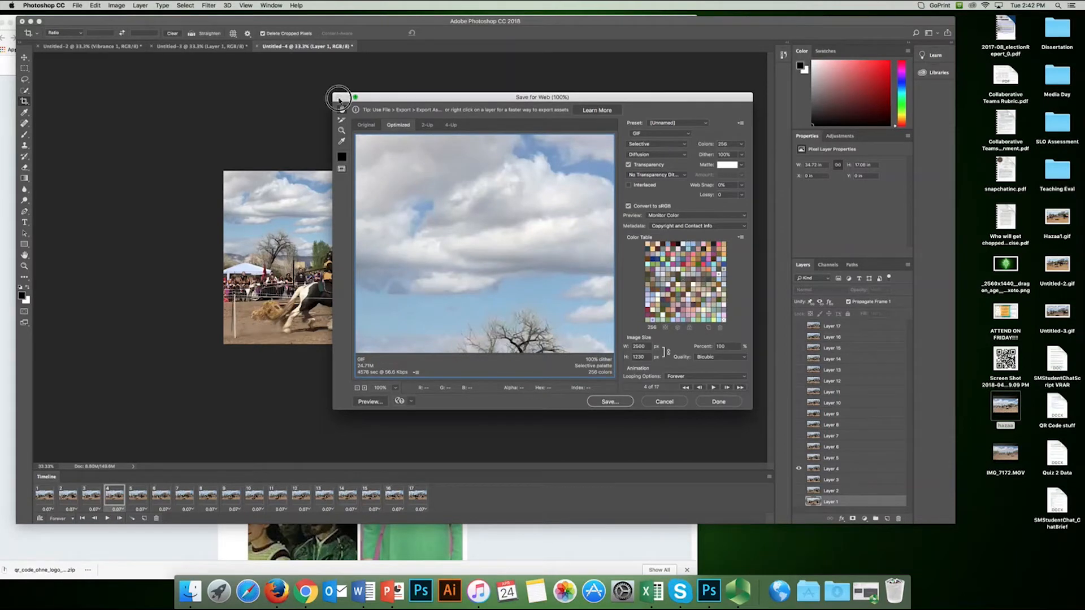
{"action": "left_click", "coordinate": [665, 402]}
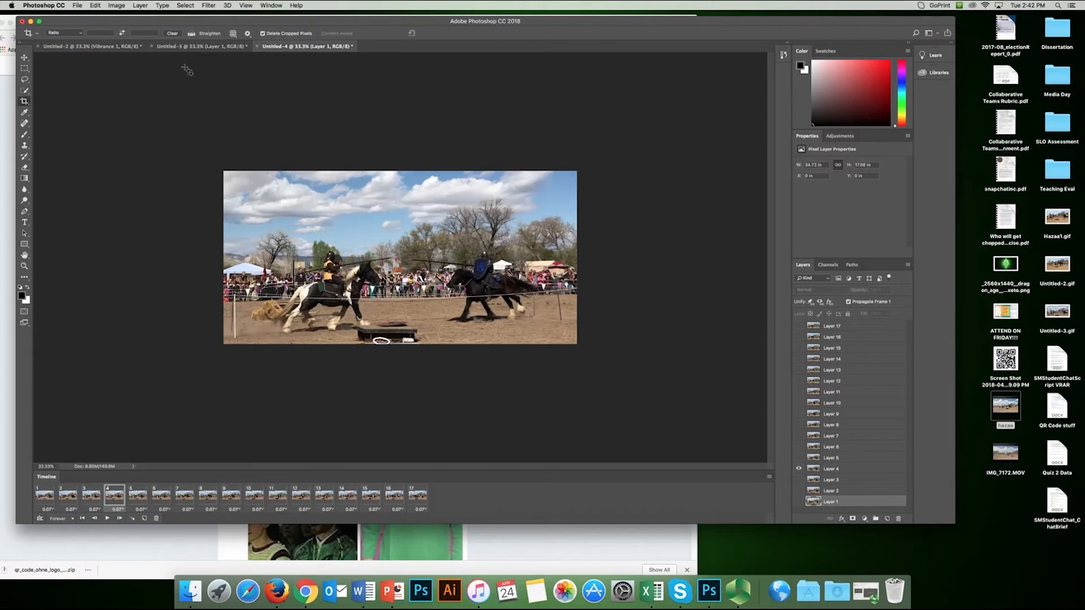
Select frame 1 and Layer 17, resize the image to 800 pixels wide with proportions kept, and preview the animation
{"action": "left_click", "coordinate": [121, 7]}
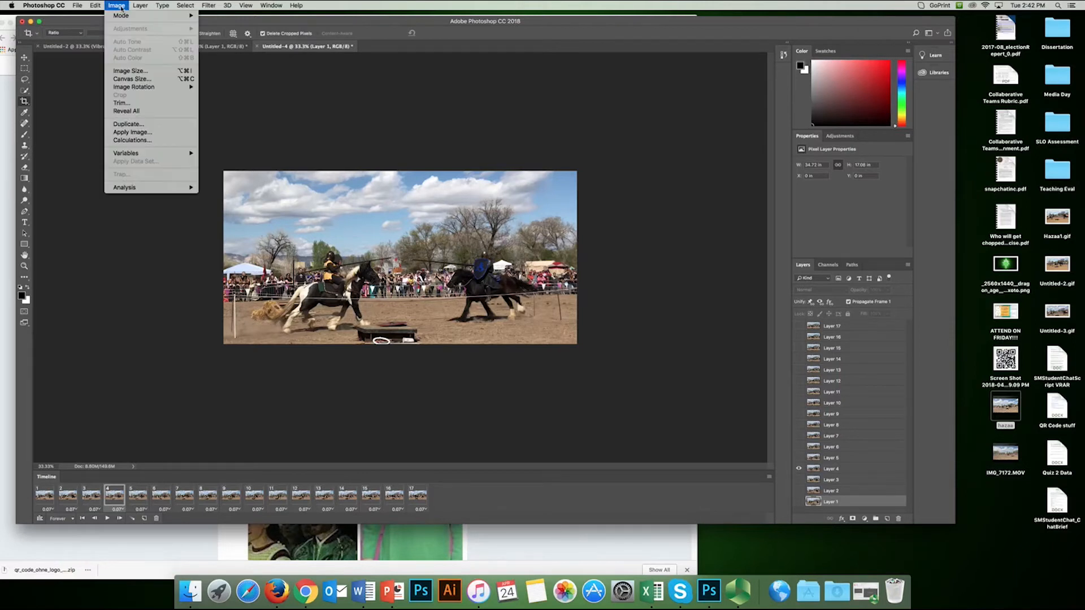
{"action": "left_click", "coordinate": [73, 423]}
{"action": "left_click", "coordinate": [44, 500]}
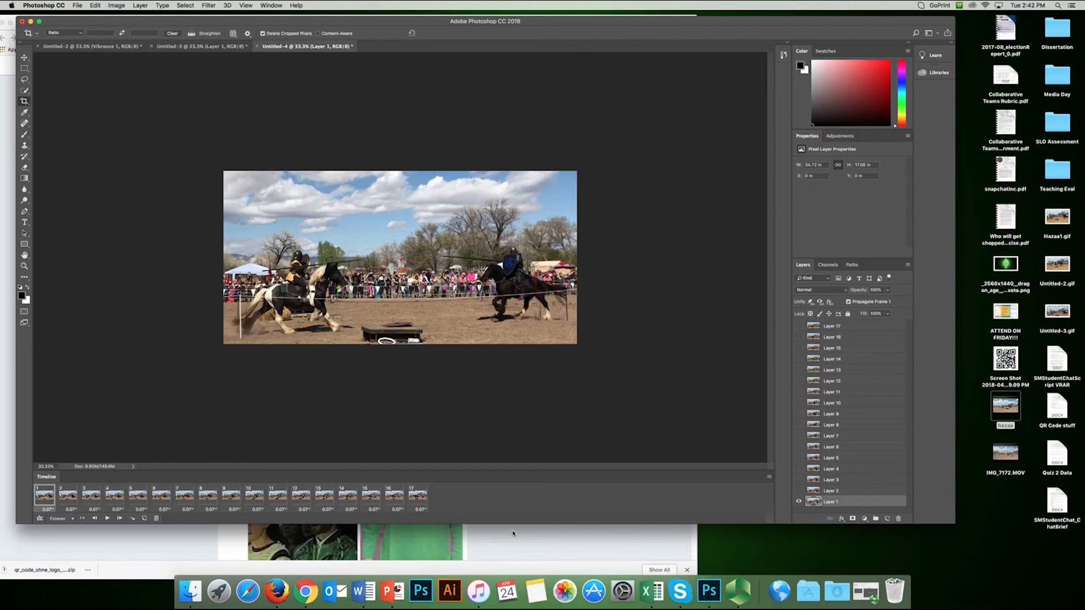
{"action": "left_click", "coordinate": [850, 331]}
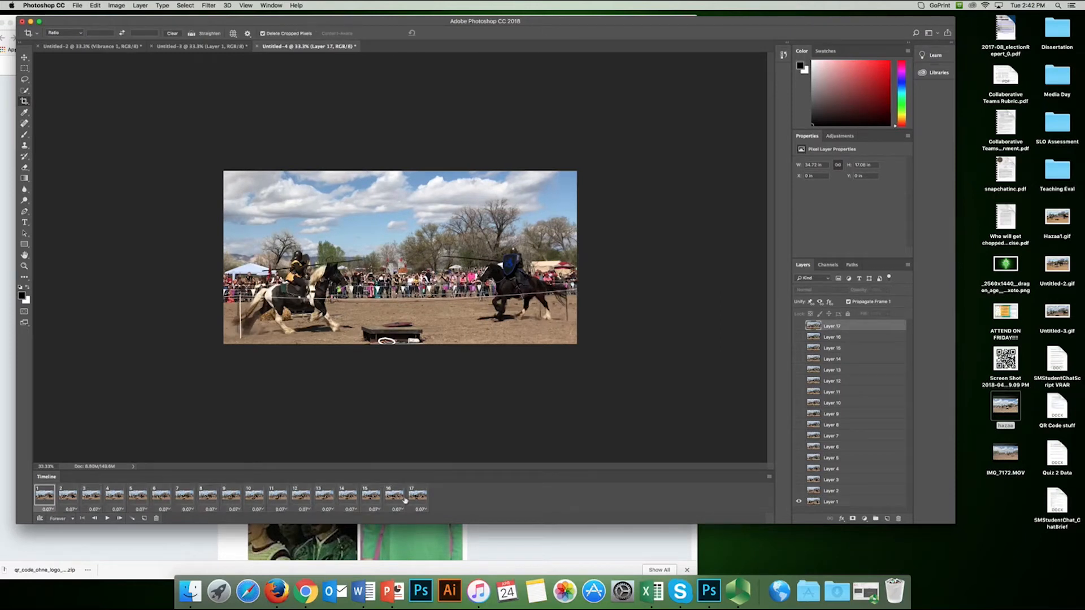
{"action": "left_click", "coordinate": [117, 5]}
{"action": "left_click", "coordinate": [141, 71]}
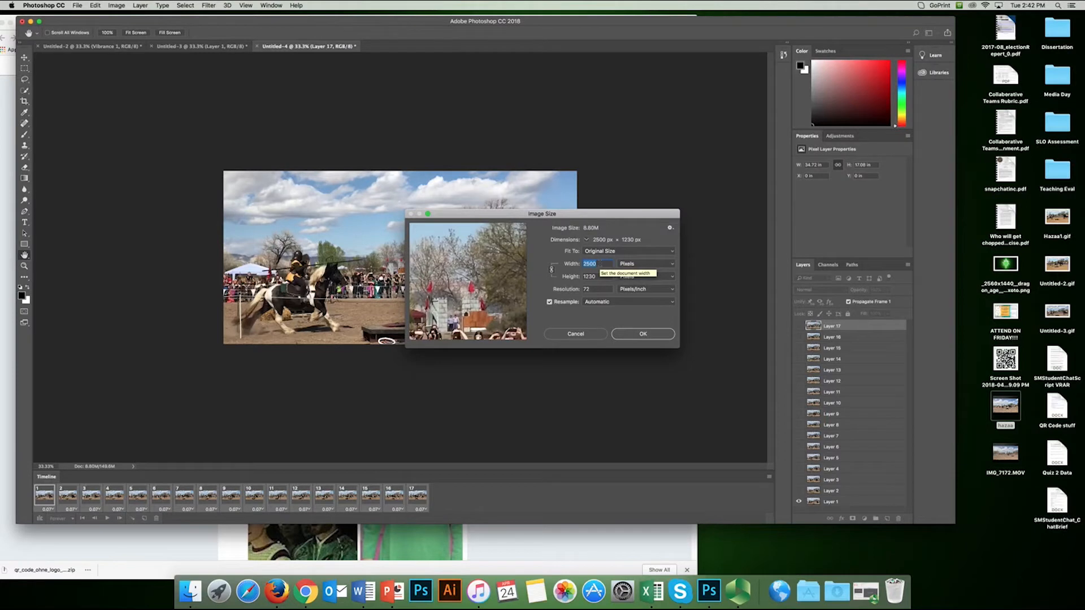
{"action": "type", "text": "800"}
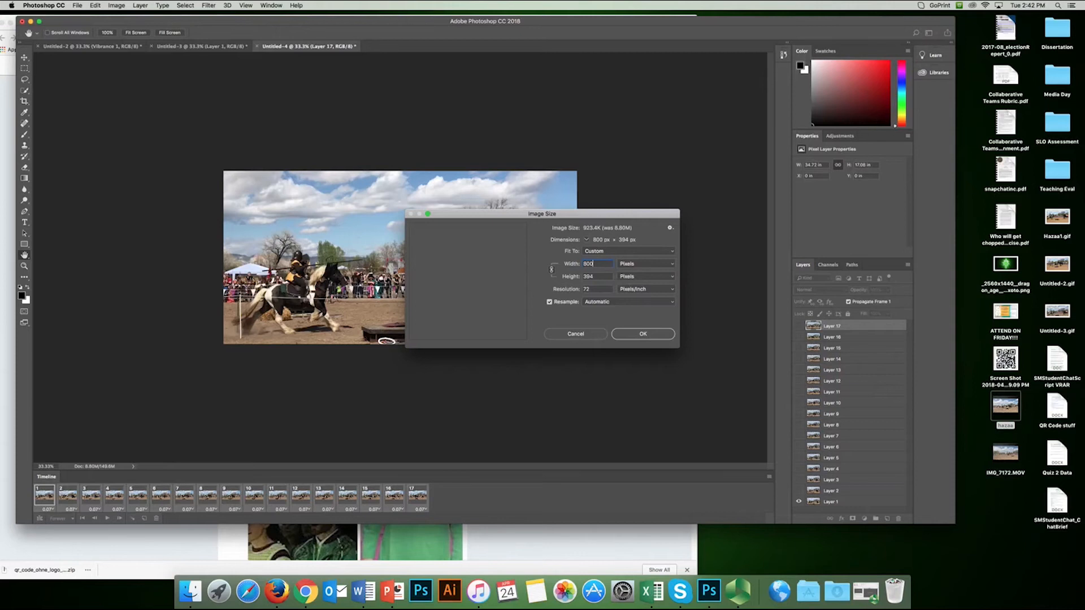
{"action": "key", "text": "Return"}
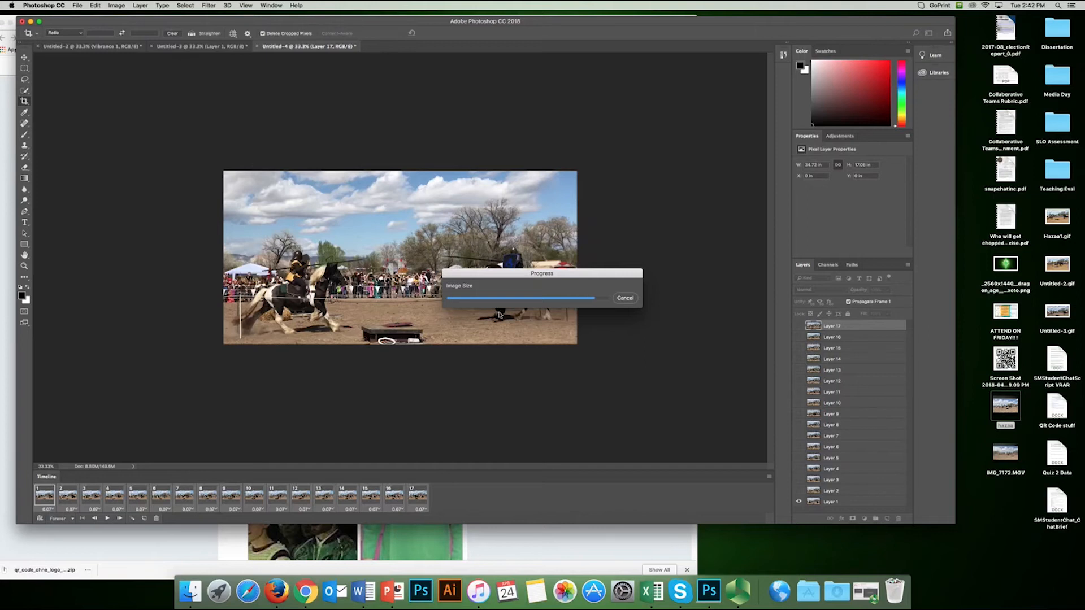
{"action": "key", "text": "space"}
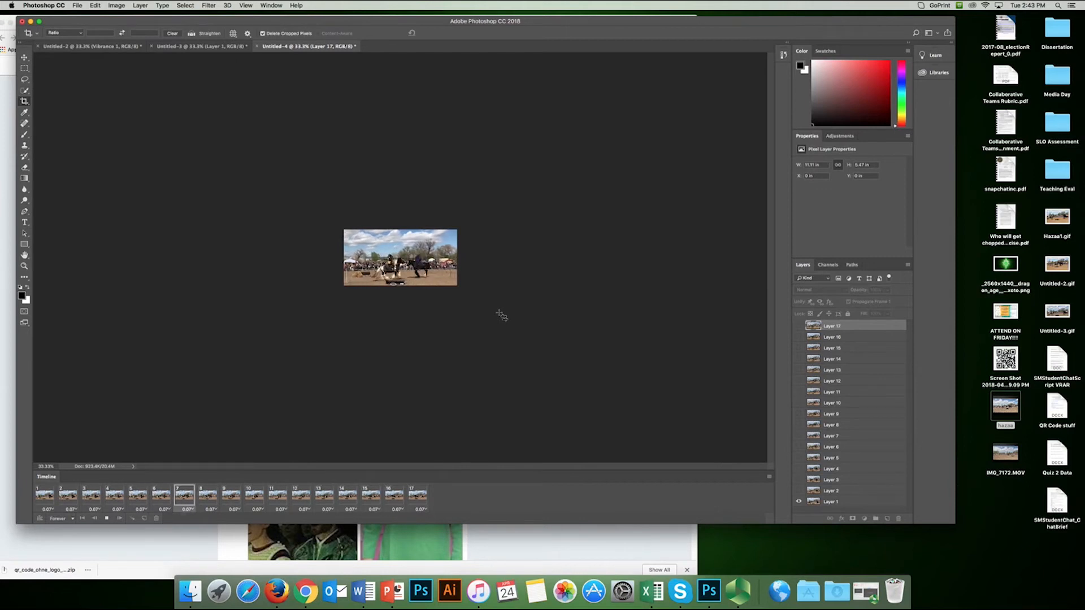
{"action": "key", "text": "space"}
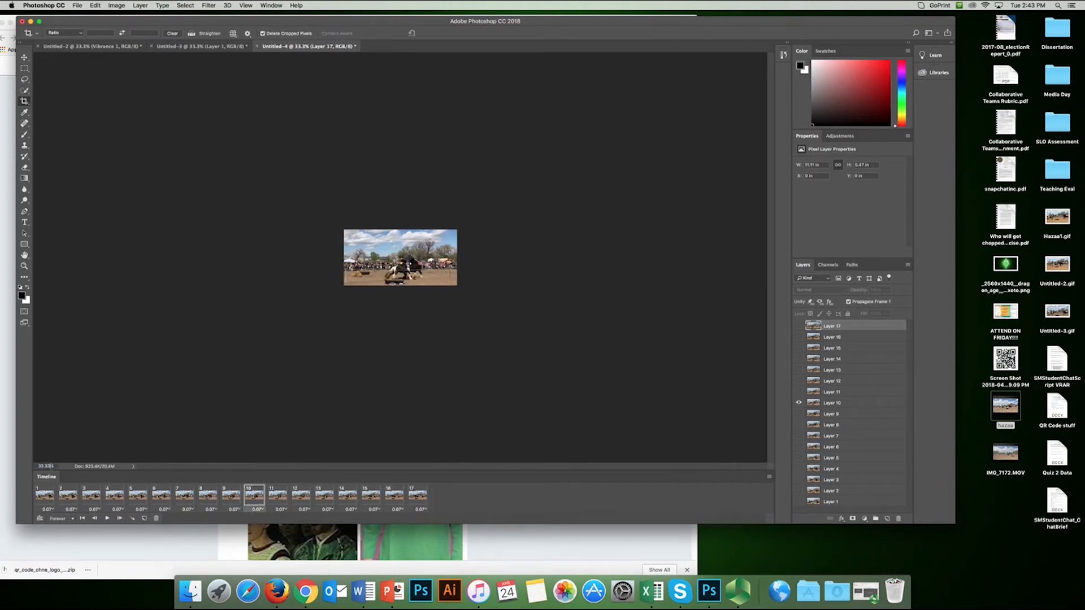
{"action": "left_click", "coordinate": [367, 323]}
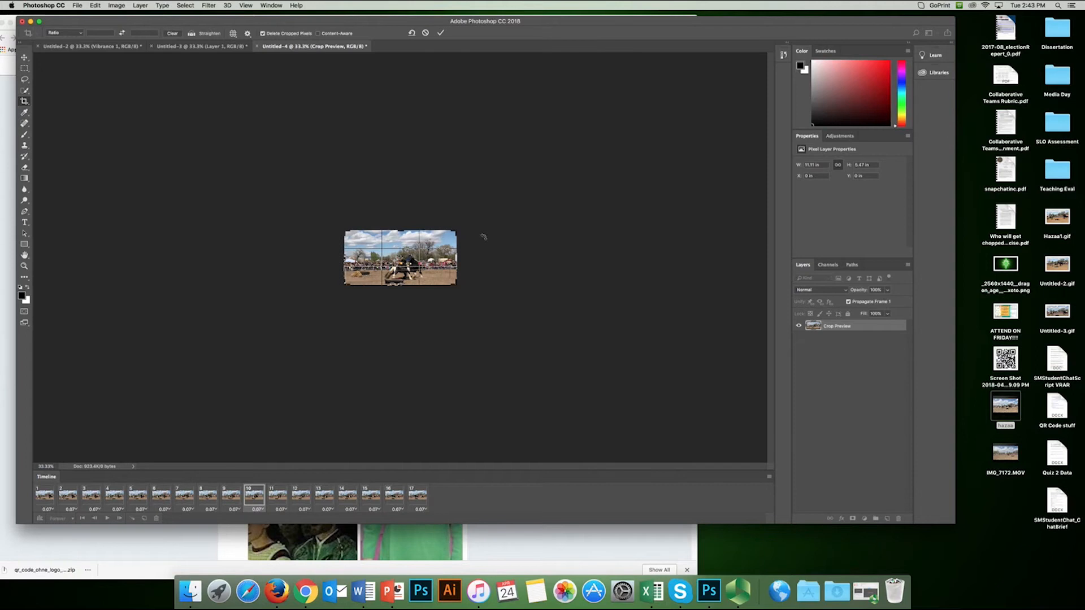
{"action": "left_click", "coordinate": [25, 59]}
{"action": "left_click", "coordinate": [511, 185]}
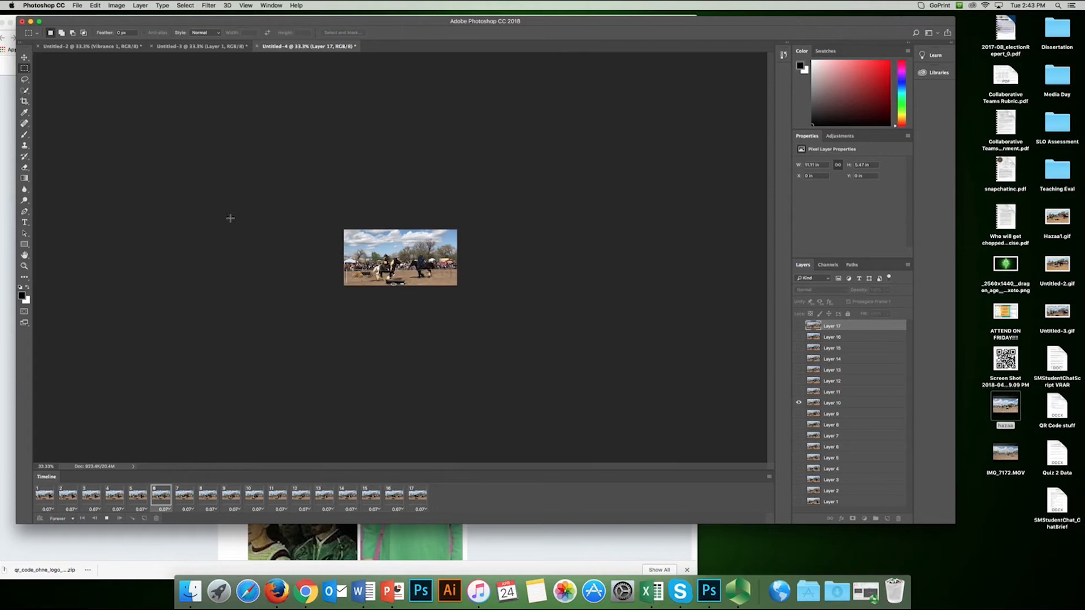
Open the Save for Web (Legacy) export and reduce the GIF's color table to 100 colors
{"action": "left_click", "coordinate": [77, 5]}
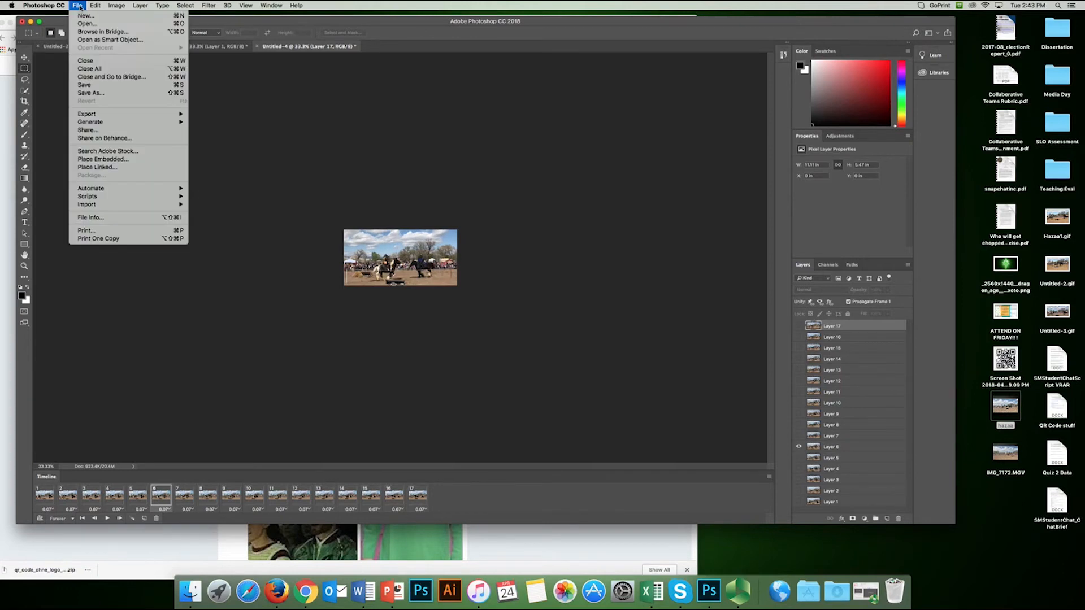
{"action": "mouse_move", "coordinate": [99, 116]}
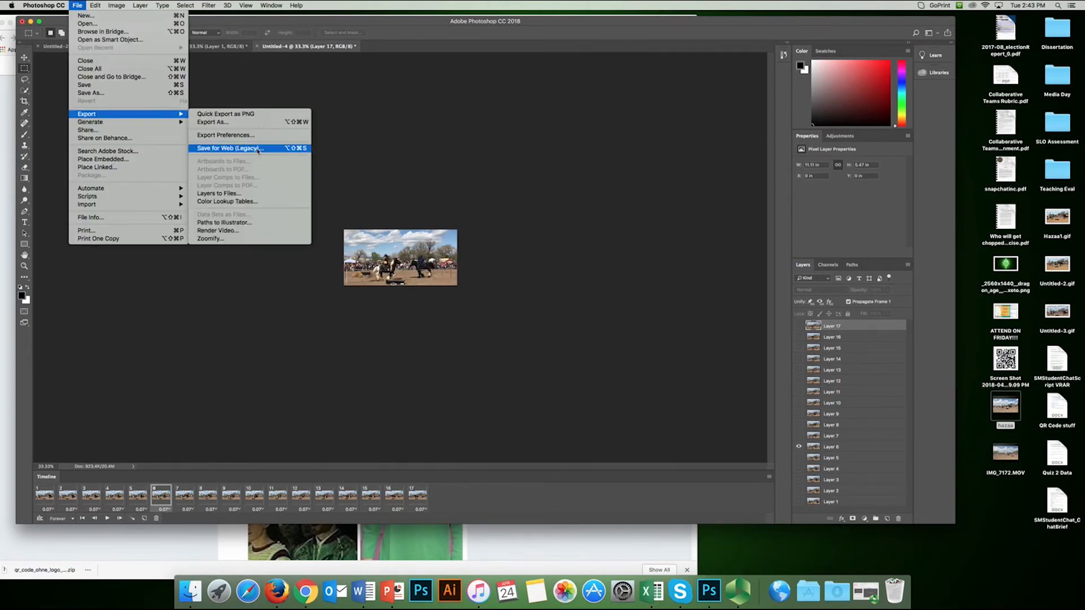
{"action": "left_click", "coordinate": [229, 148]}
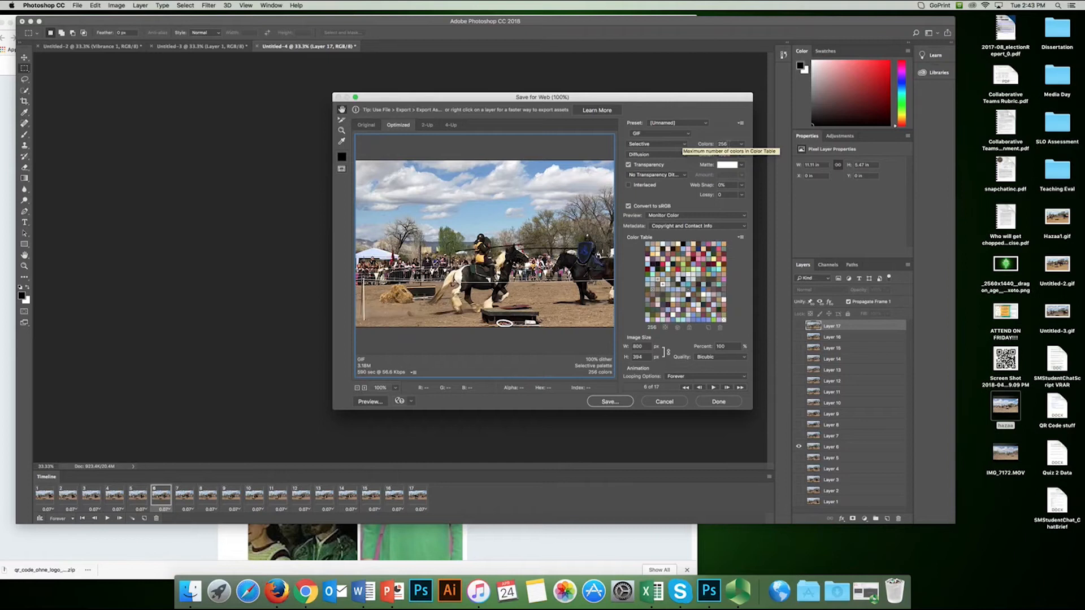
{"action": "left_click", "coordinate": [727, 144]}
{"action": "double_click", "coordinate": [727, 144]}
{"action": "type", "text": "100"}
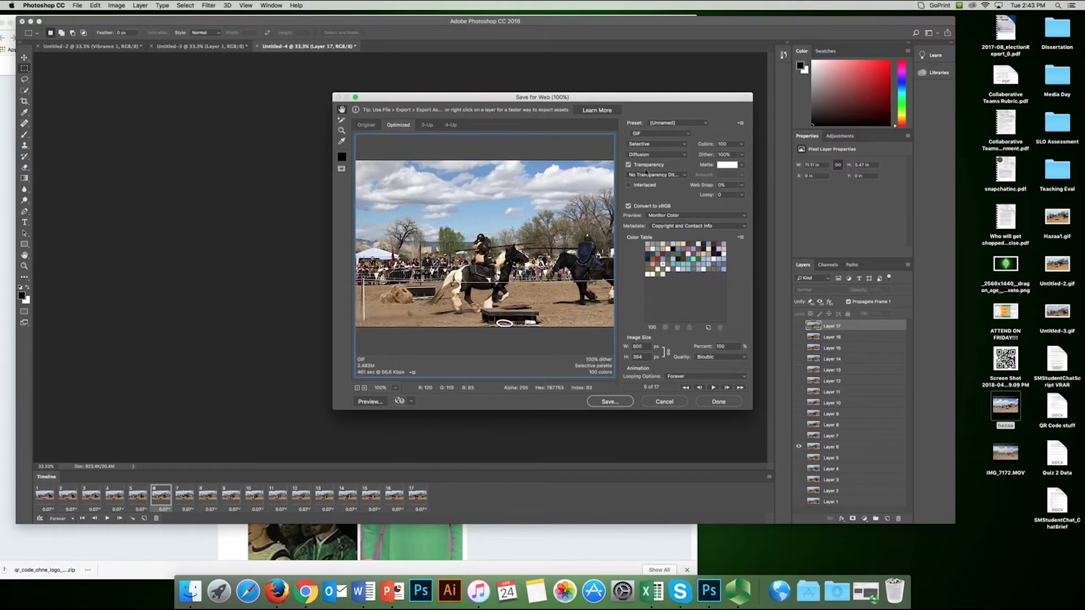
Try a 150-color table for the GIF and cancel the Save for Web export
{"action": "type", "text": "150"}
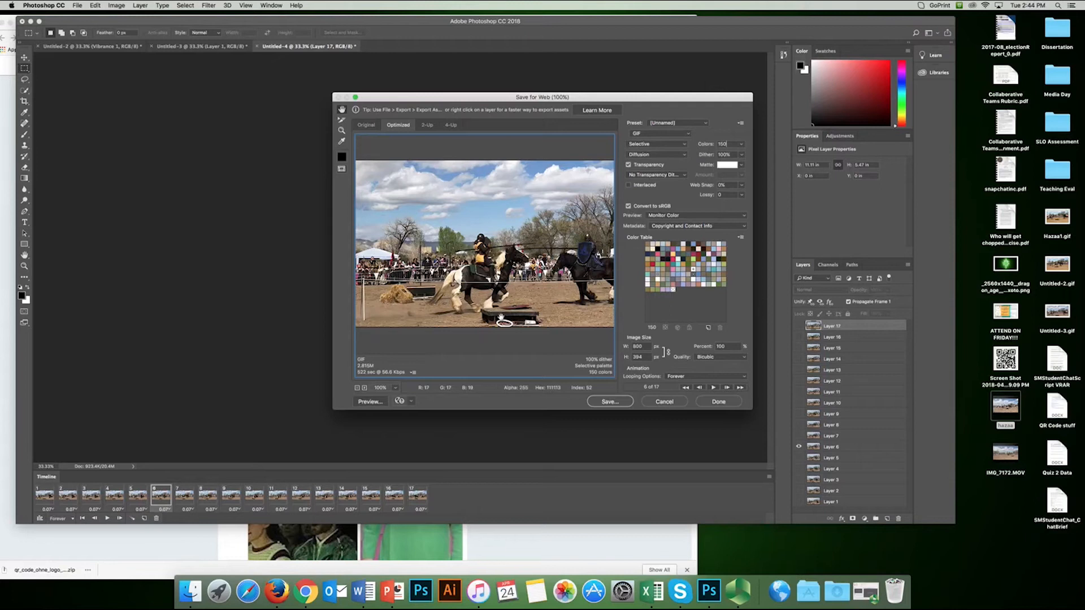
{"action": "left_click", "coordinate": [664, 402]}
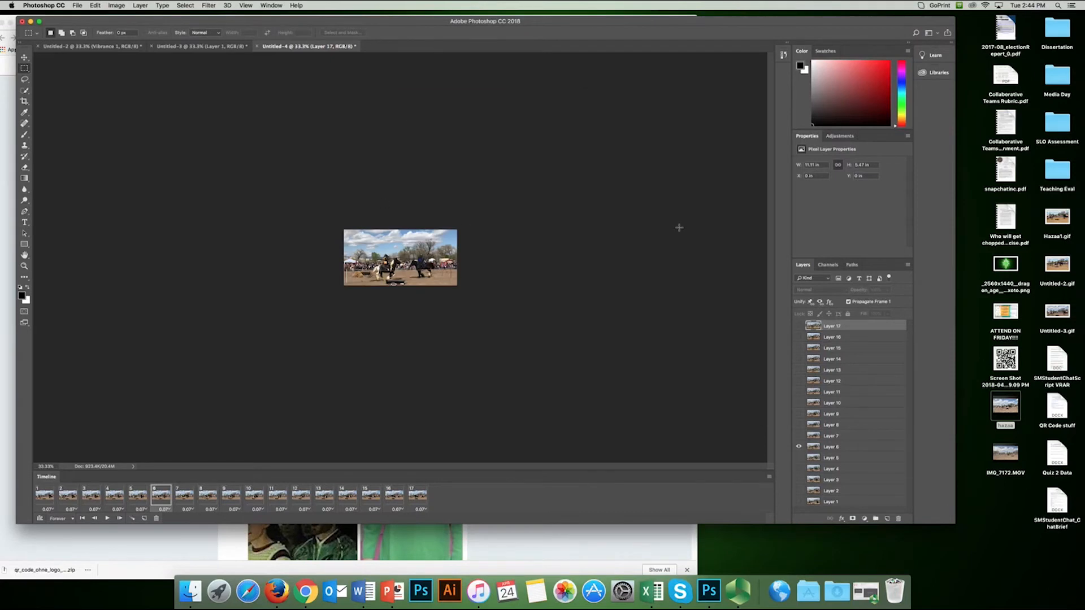
Select frame 1, add the white 60 pt text "JOUSTING" across the lower part of the image, and play the animation
{"action": "left_click", "coordinate": [51, 496]}
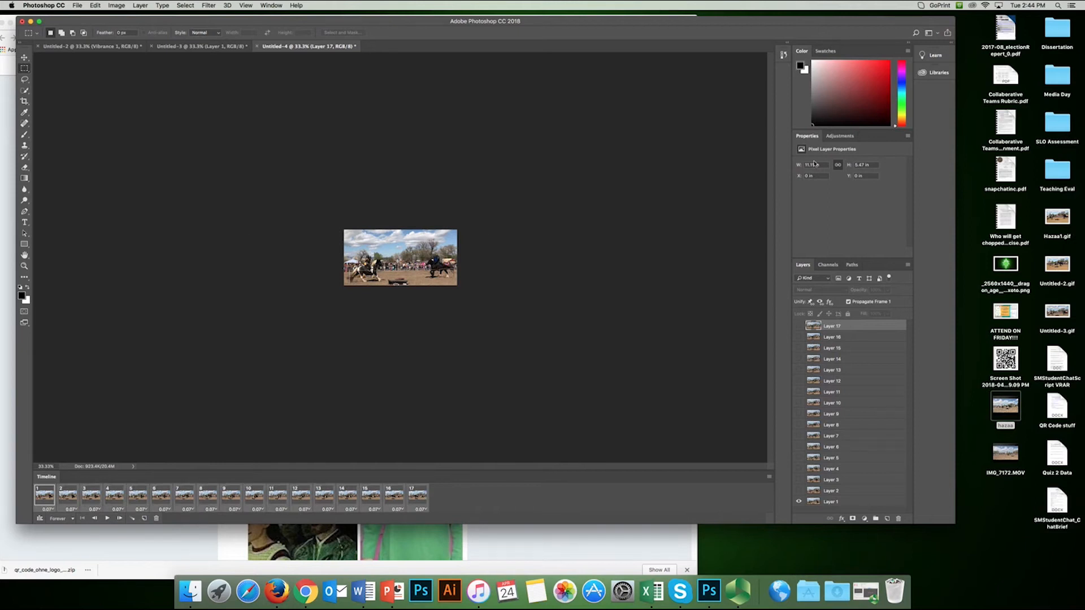
{"action": "left_click", "coordinate": [839, 135]}
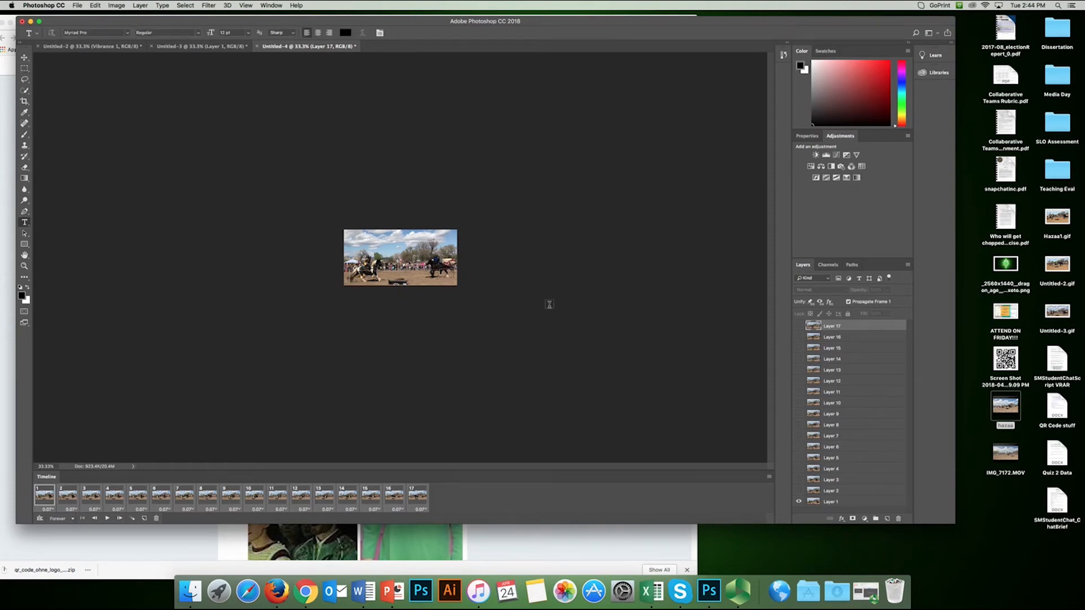
{"action": "left_click", "coordinate": [365, 273]}
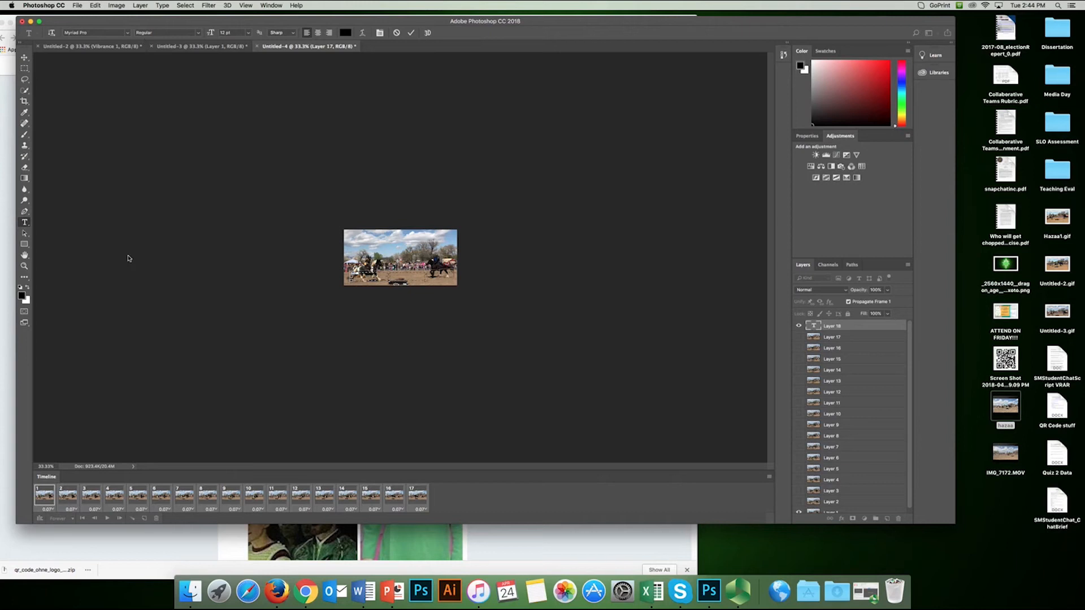
{"action": "left_click", "coordinate": [29, 288]}
{"action": "left_click", "coordinate": [246, 32]}
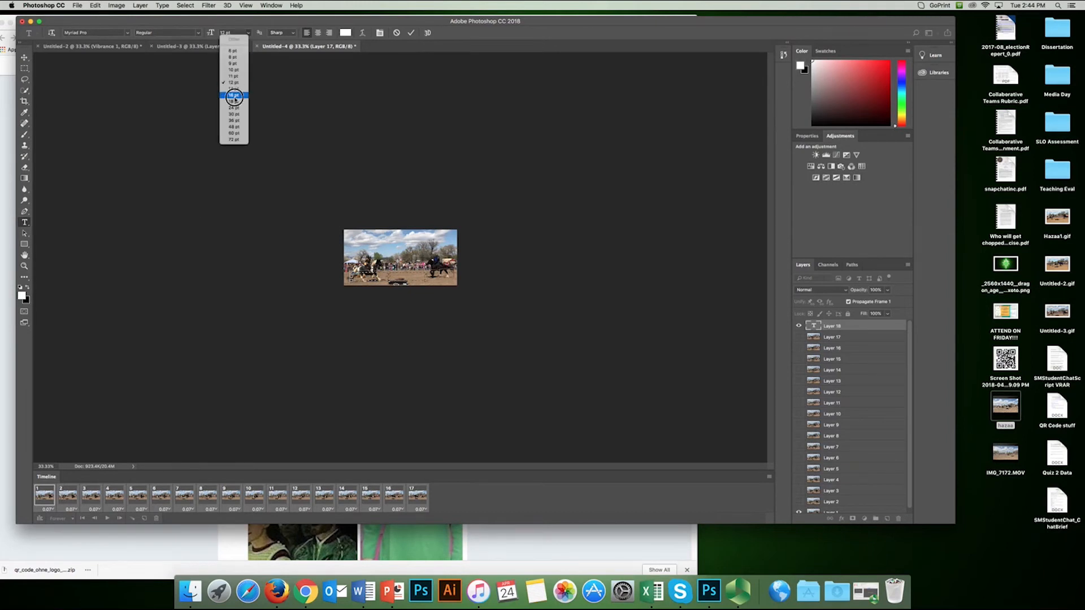
{"action": "left_click", "coordinate": [235, 95]}
{"action": "left_click", "coordinate": [248, 32]}
{"action": "left_click", "coordinate": [235, 134]}
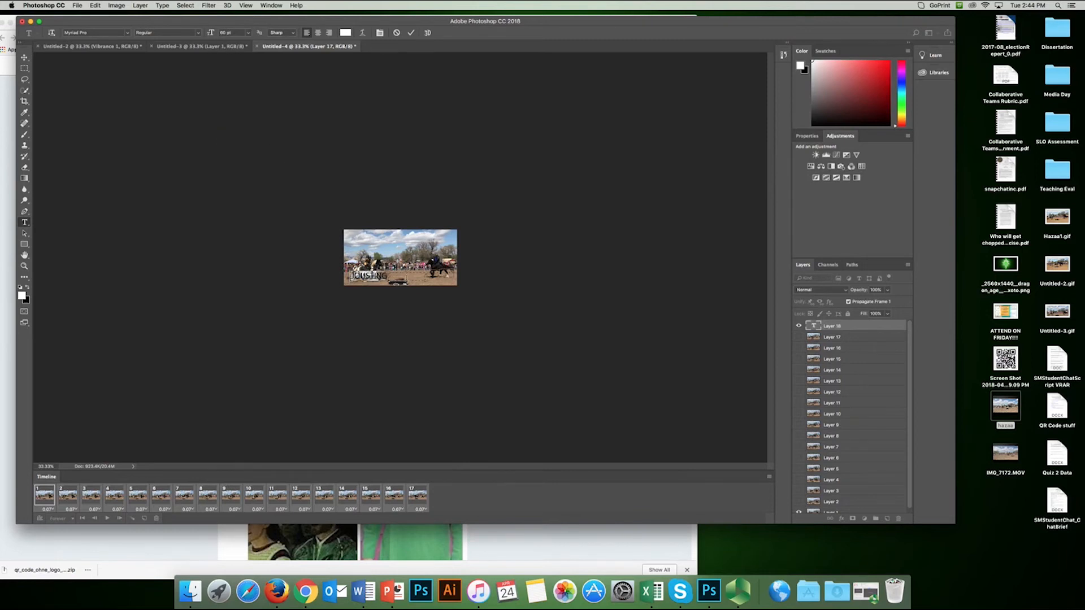
{"action": "left_click_drag", "start_coordinate": [428, 279], "coordinate": [454, 281]}
{"action": "left_click", "coordinate": [24, 57]}
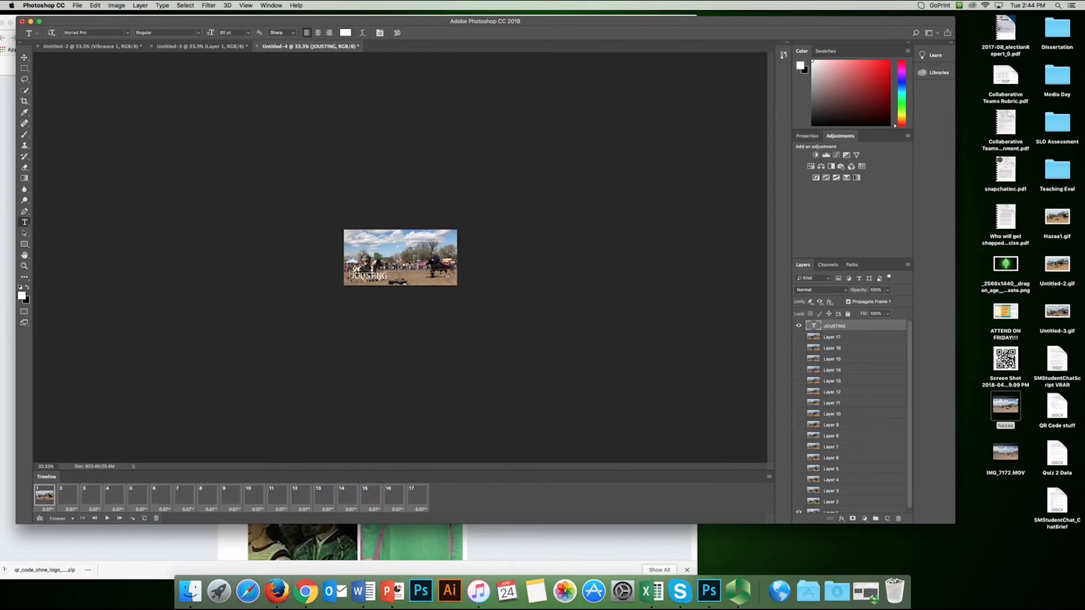
{"action": "key", "text": "space"}
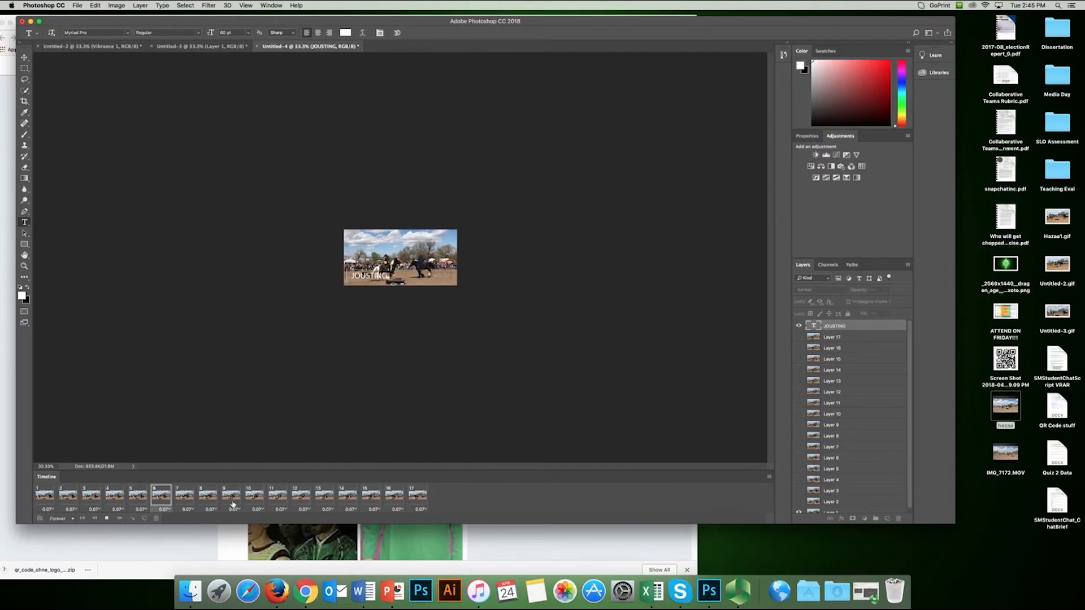
Stop at frame 10, extend the JOUSTING text box below the canvas edge, and preview the animation
{"action": "left_click", "coordinate": [259, 501]}
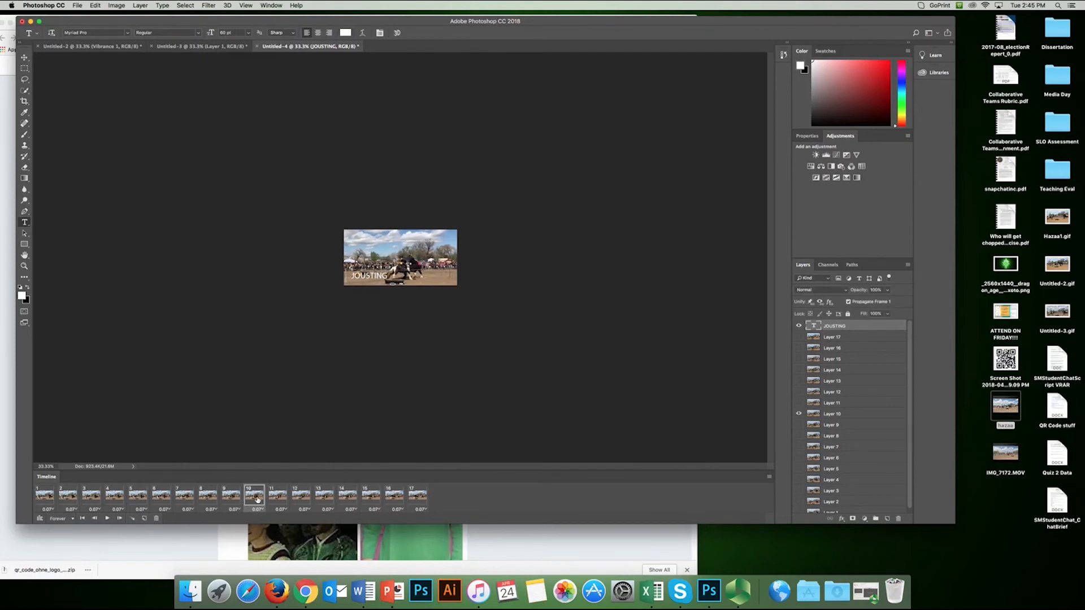
{"action": "left_click", "coordinate": [448, 275]}
{"action": "left_click", "coordinate": [370, 272]}
{"action": "left_click_drag", "start_coordinate": [400, 272], "coordinate": [415, 337]}
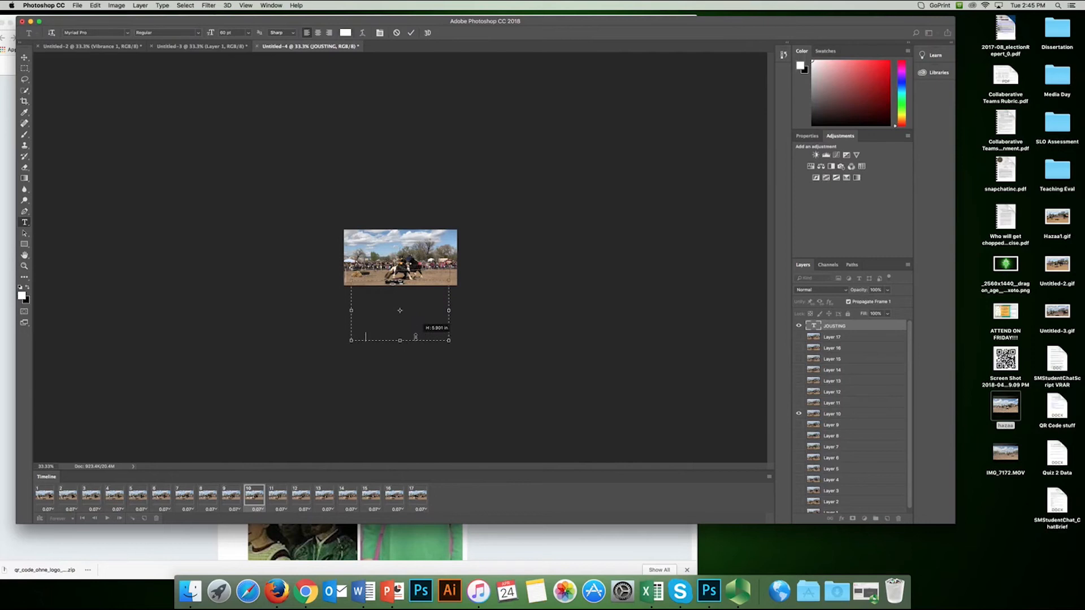
{"action": "left_click", "coordinate": [197, 315]}
{"action": "key", "text": "space"}
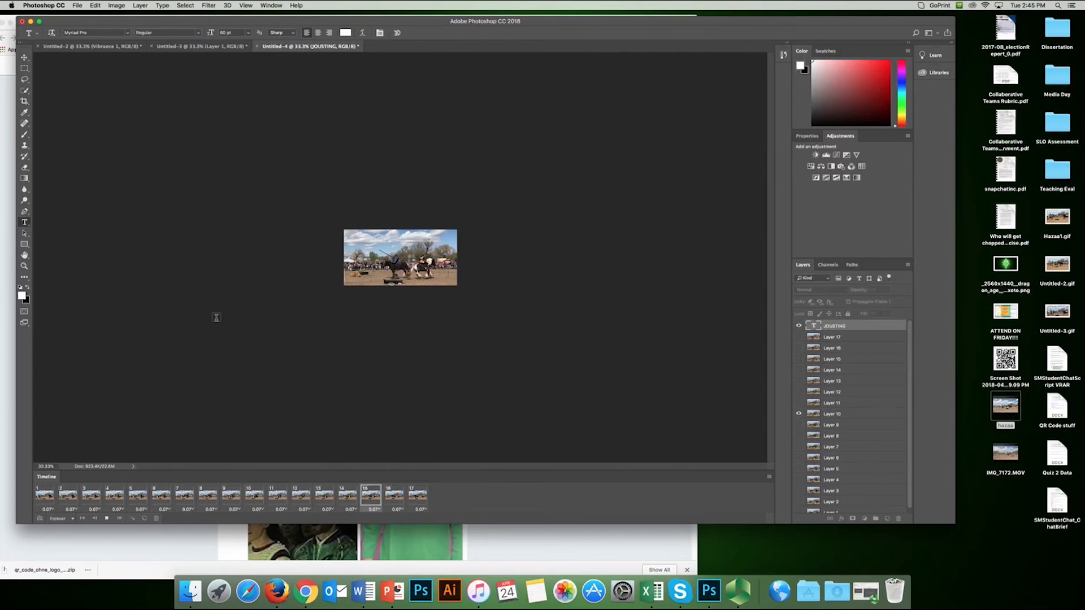
{"action": "key", "text": "space"}
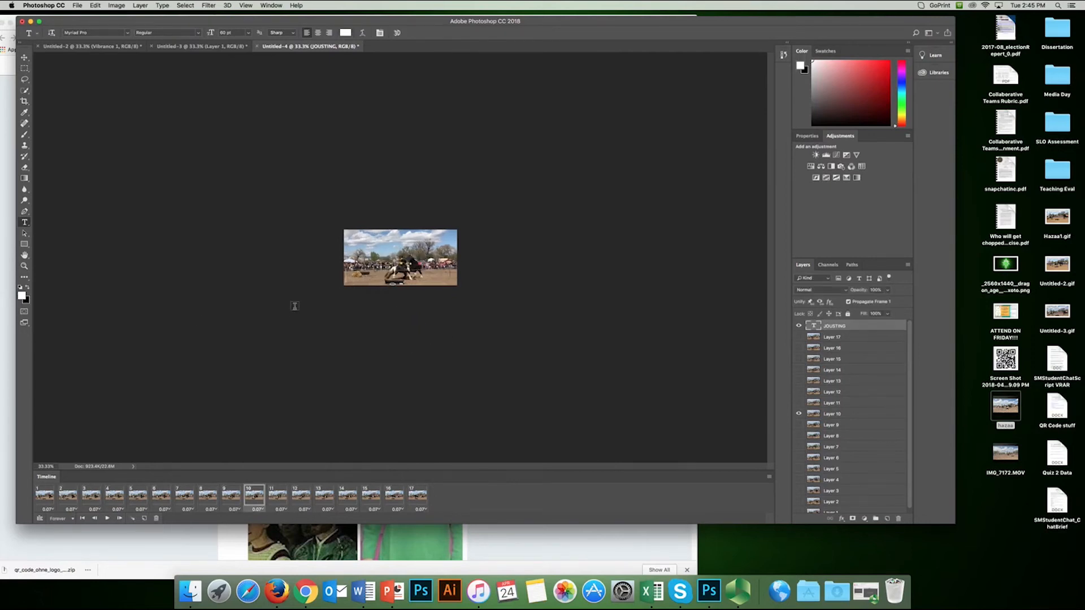
Add a second white "JOUSTING" text near the bottom center of the image at frame 2, and preview the animation
{"action": "key", "text": "space"}
{"action": "left_click", "coordinate": [394, 284]}
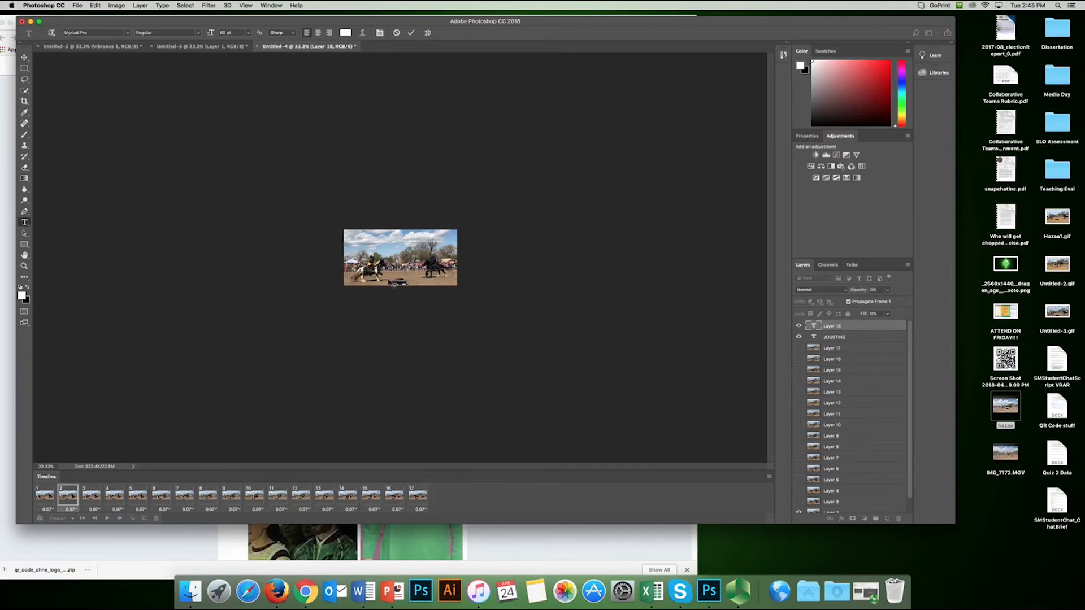
{"action": "left_click", "coordinate": [363, 296]}
{"action": "left_click", "coordinate": [331, 283]}
{"action": "key", "text": "space"}
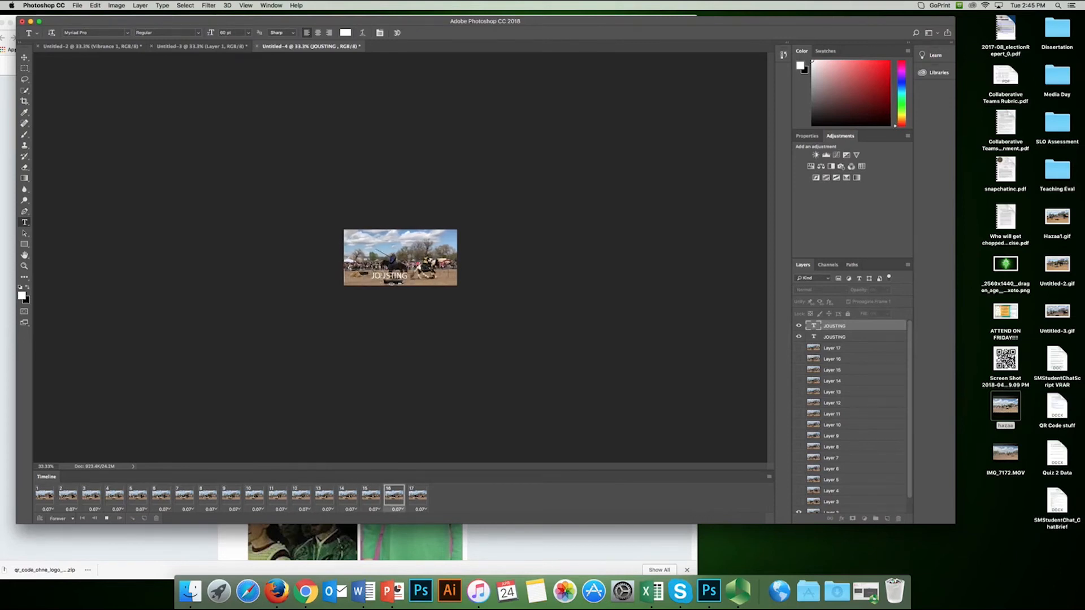
{"action": "key", "text": "space"}
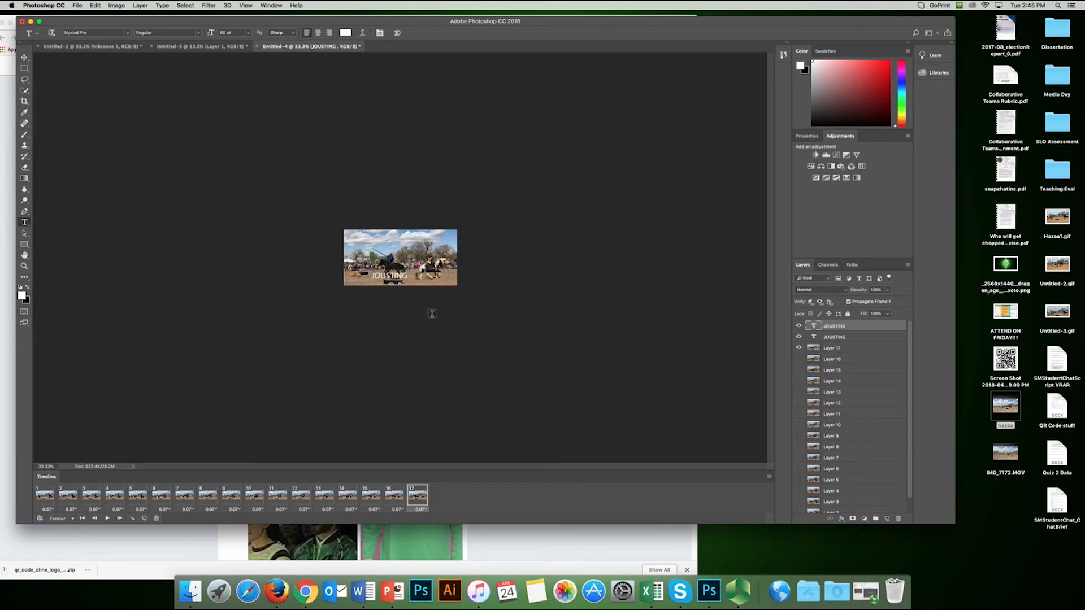
Hide the text layers on frame 17 and preview the animation
{"action": "left_click", "coordinate": [399, 285]}
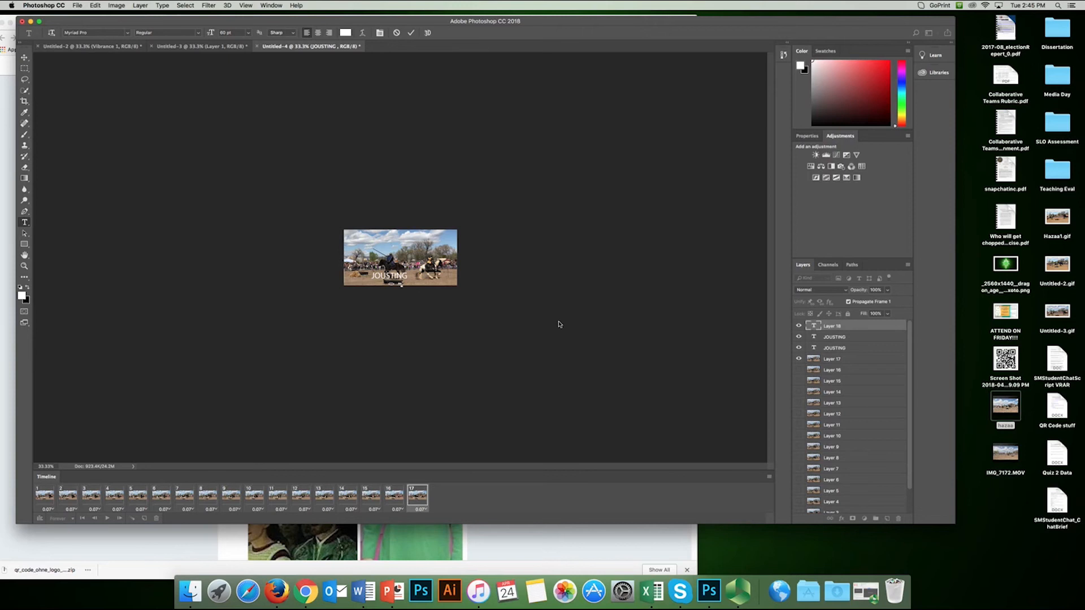
{"action": "left_click", "coordinate": [799, 326]}
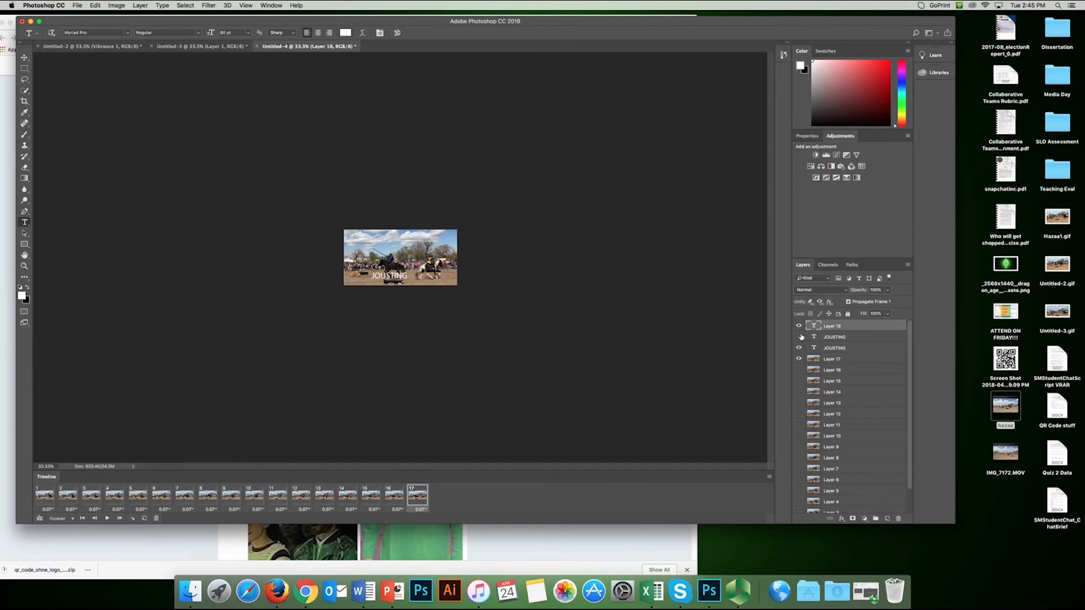
{"action": "left_click", "coordinate": [798, 337]}
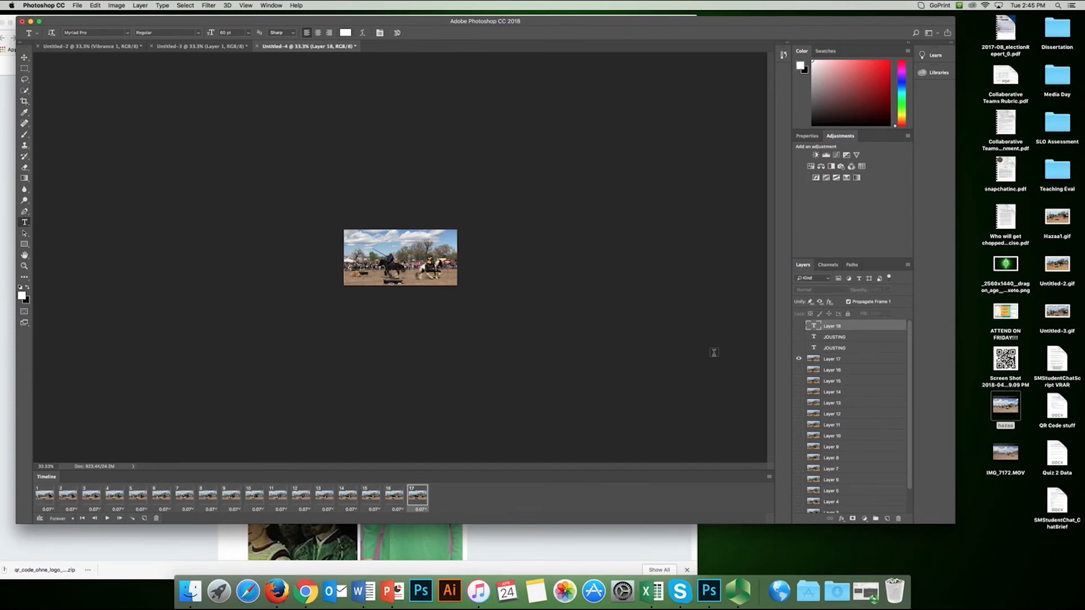
{"action": "key", "text": "space"}
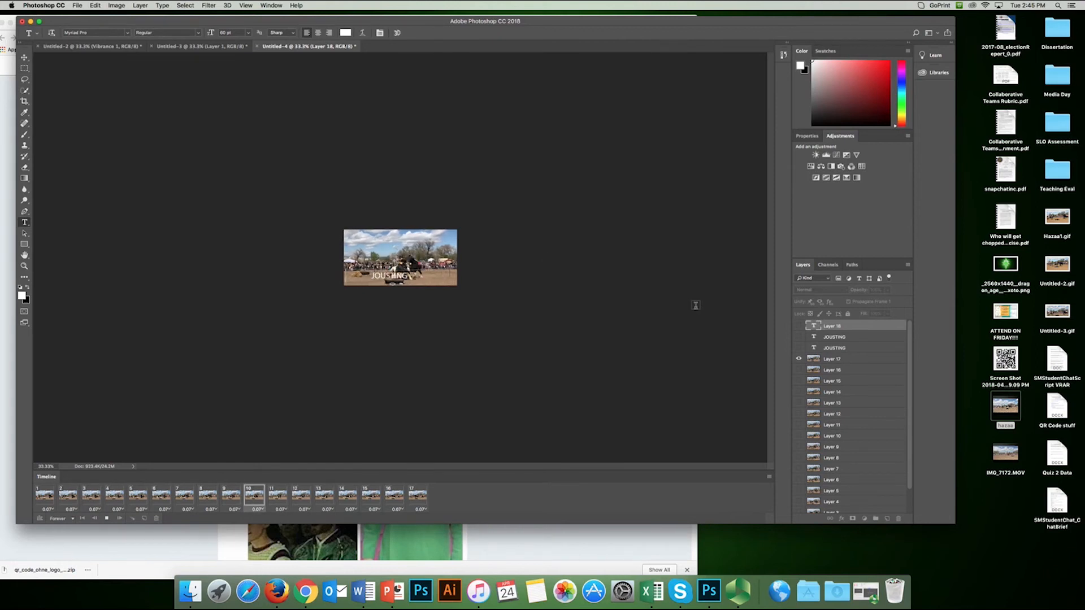
{"action": "key", "text": "space"}
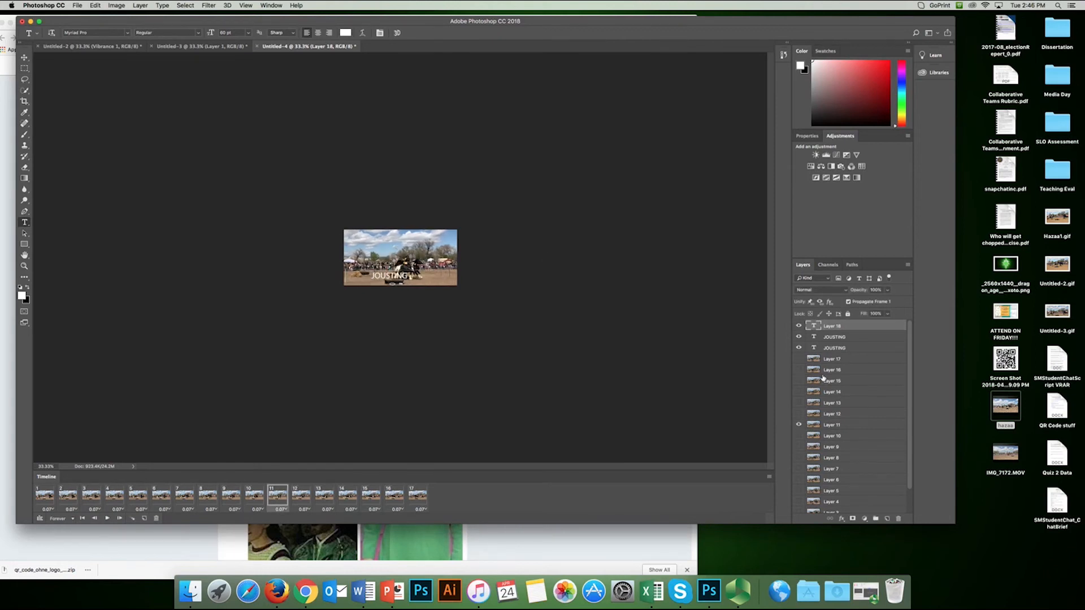
Hide Layer 11 on frame 11 and replay the animation, stopping at frame 15
{"action": "left_click", "coordinate": [798, 424]}
{"action": "key", "text": "space"}
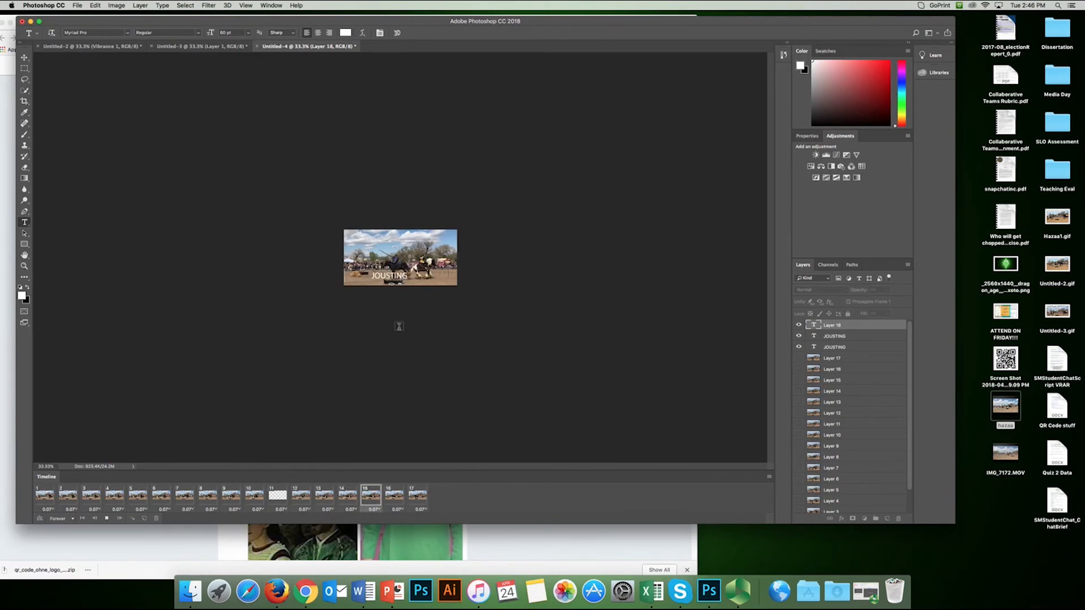
{"action": "key", "text": "space"}
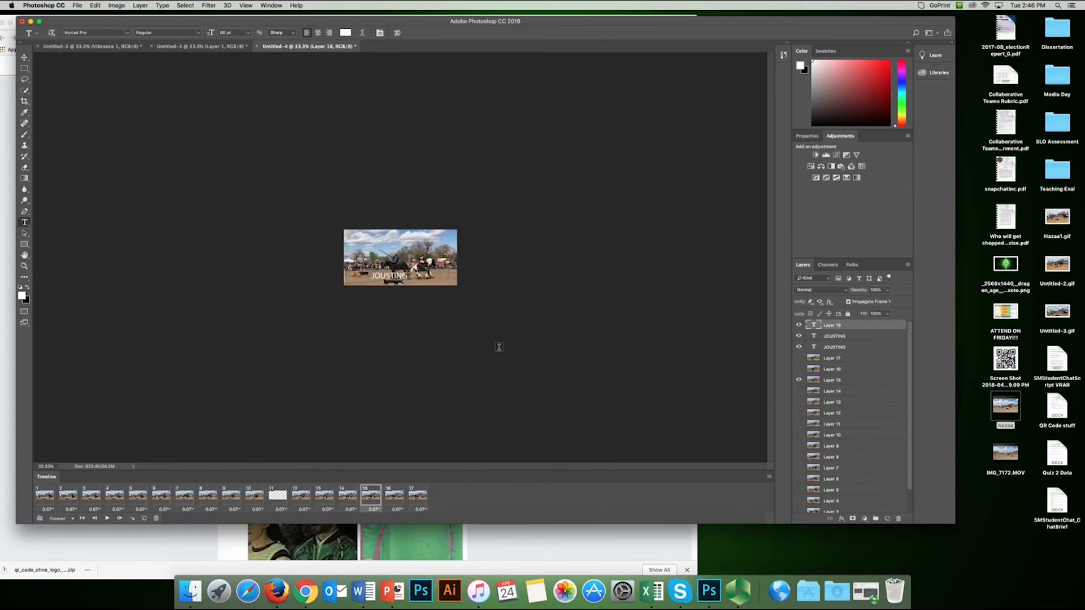
Delete the contents of the centered JOUSTING text at frame 15
{"action": "left_click", "coordinate": [390, 275]}
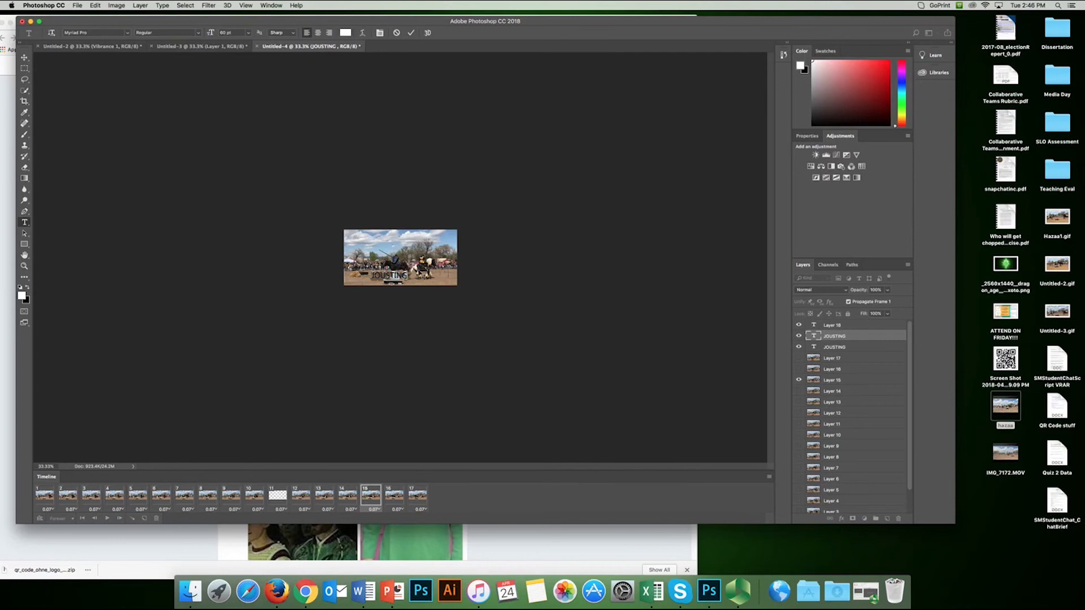
{"action": "key", "text": "BackSpace"}
{"action": "left_click", "coordinate": [541, 241]}
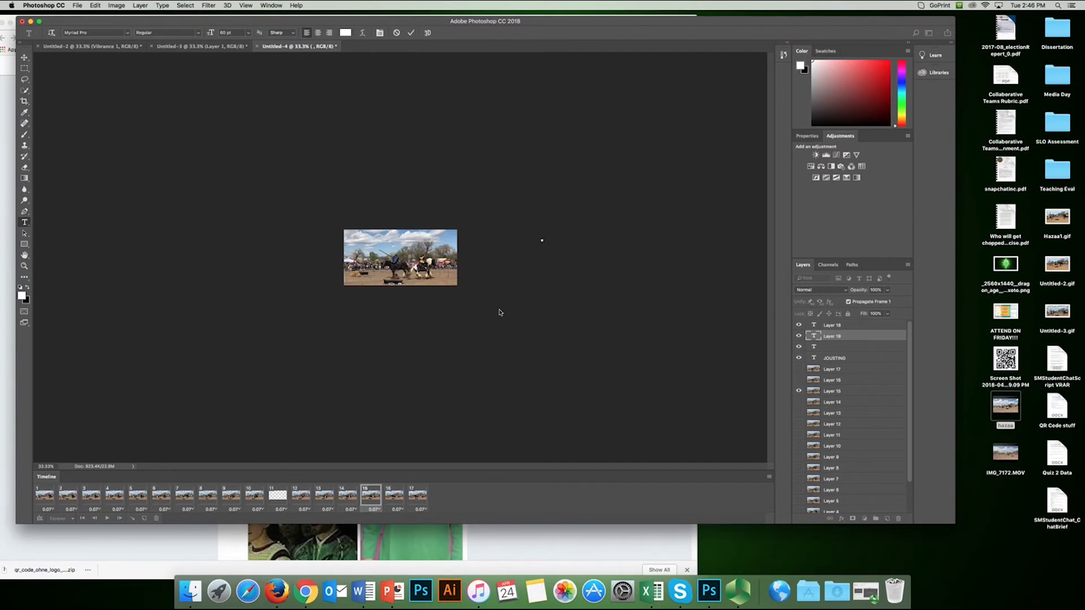
{"action": "key", "text": "Escape"}
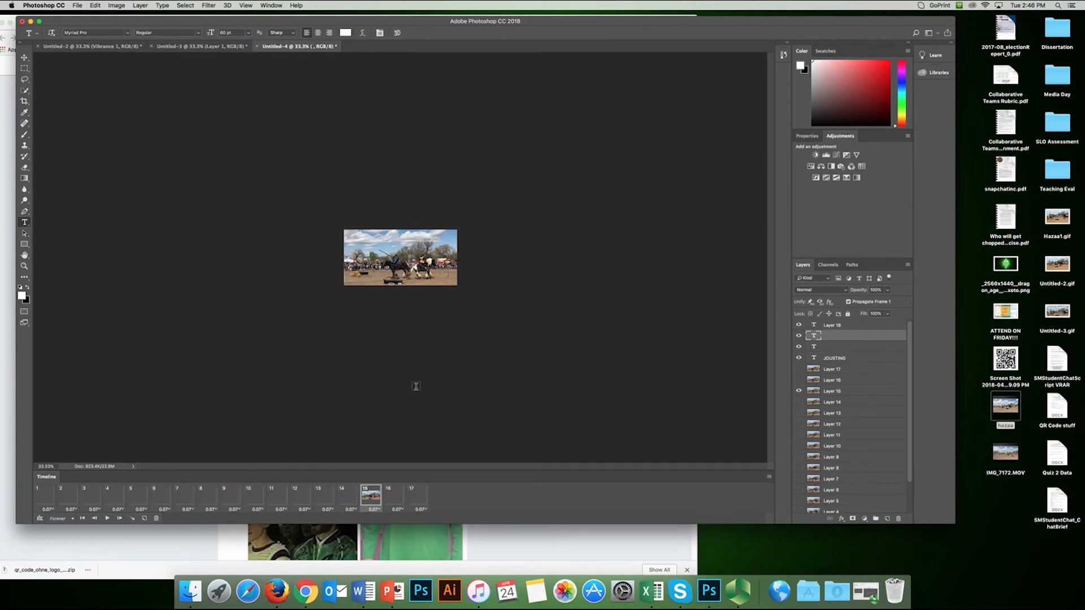
Toggle the image layers' visibility on frame 15, leaving Layers 1 to 17 all shown, and preview the animation
{"action": "left_click", "coordinate": [799, 391]}
{"action": "left_click", "coordinate": [503, 387]}
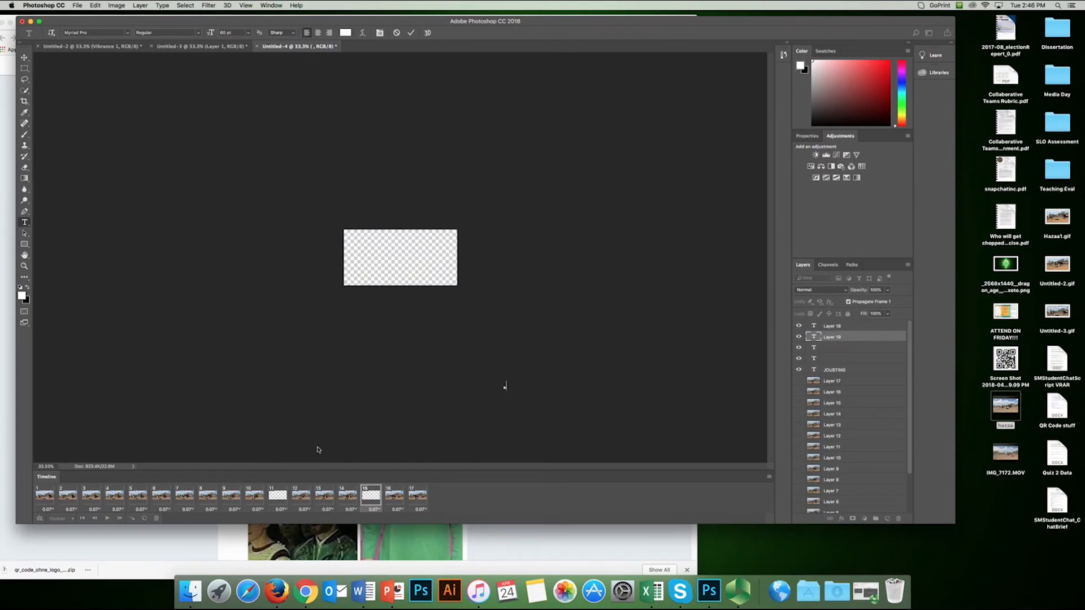
{"action": "key", "text": "Escape"}
{"action": "left_click", "coordinate": [799, 382]}
{"action": "left_click", "coordinate": [798, 392]}
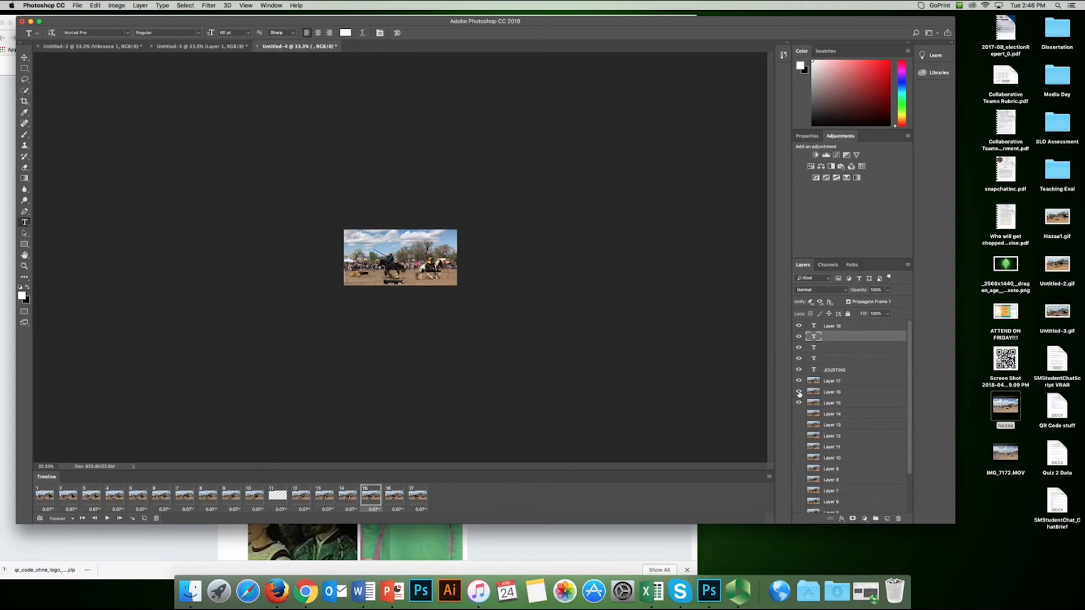
{"action": "scroll", "coordinate": [798, 384], "scroll_direction": "down", "scroll_amount": 2}
{"action": "left_click_drag", "start_coordinate": [798, 366], "coordinate": [800, 518]}
{"action": "key", "text": "space"}
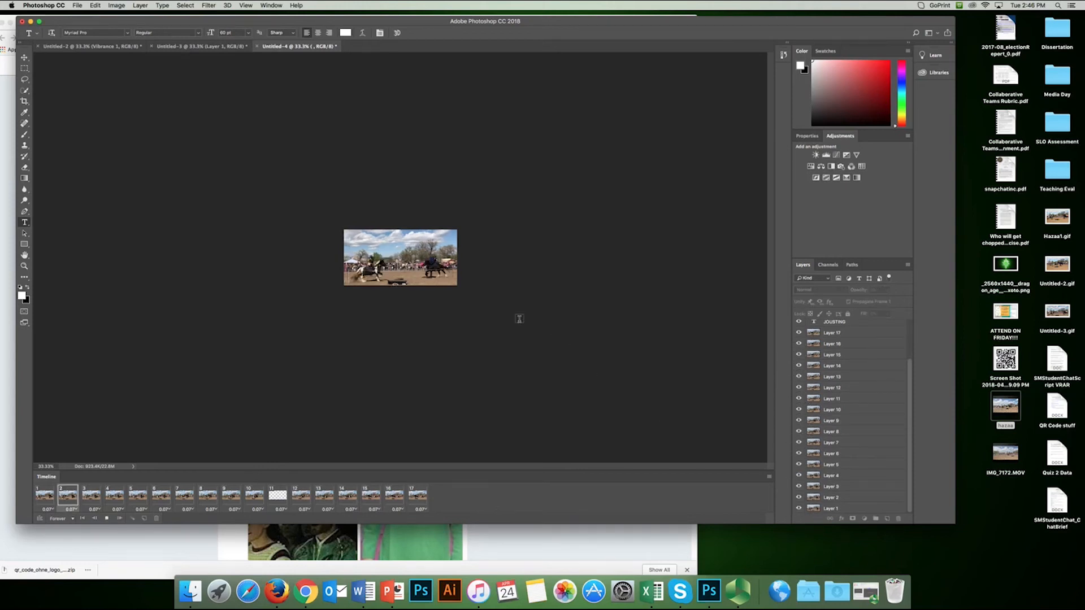
{"action": "key", "text": "space"}
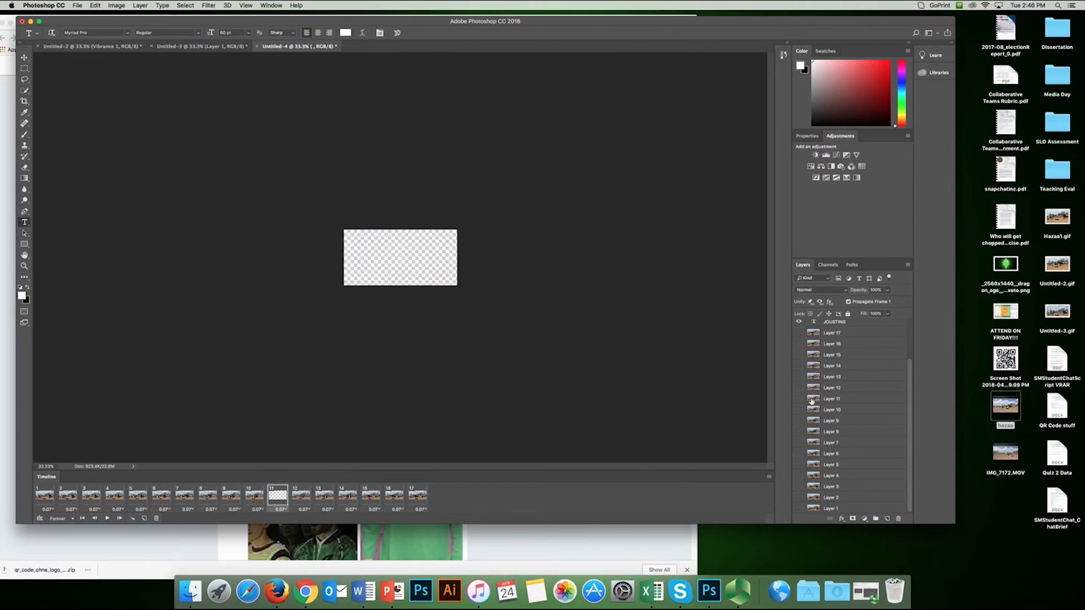
Switch to the Untitled-3 document and preview its animation
{"action": "left_click", "coordinate": [198, 45]}
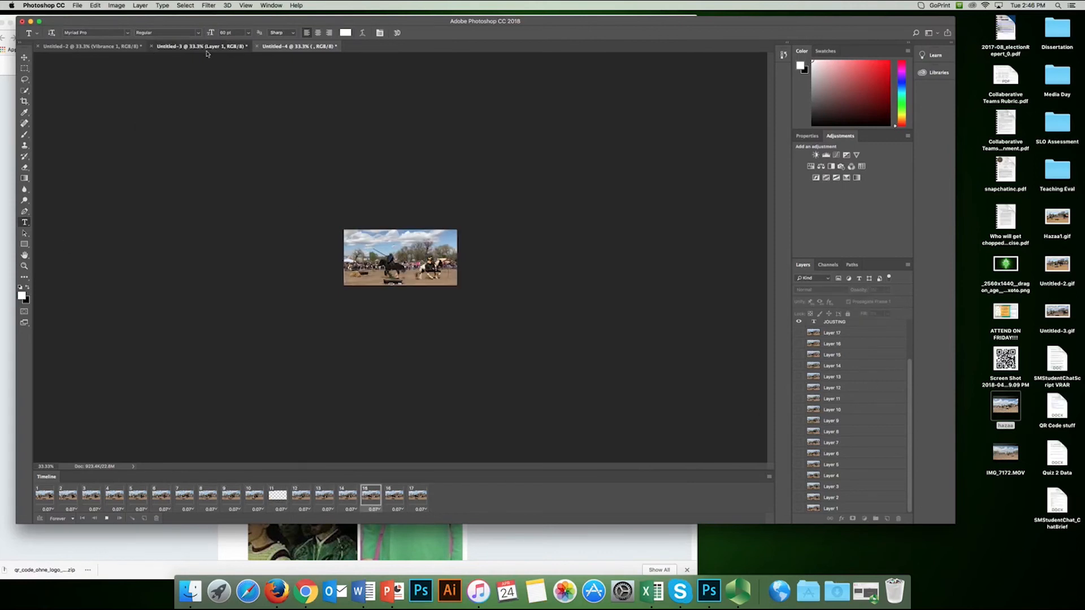
{"action": "key", "text": "space"}
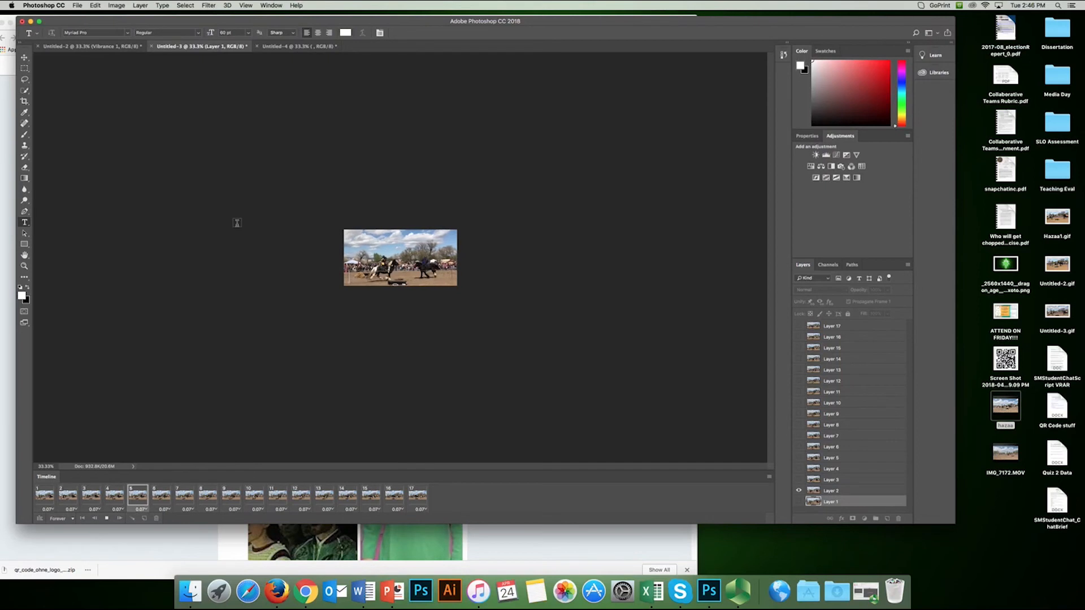
{"action": "left_click", "coordinate": [287, 47]}
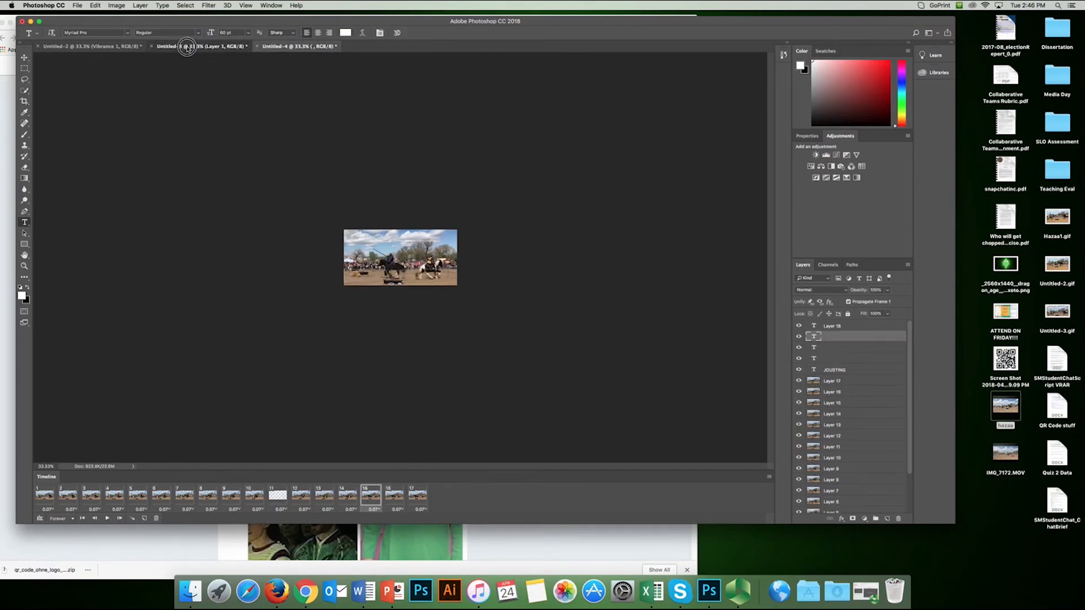
{"action": "left_click", "coordinate": [187, 47]}
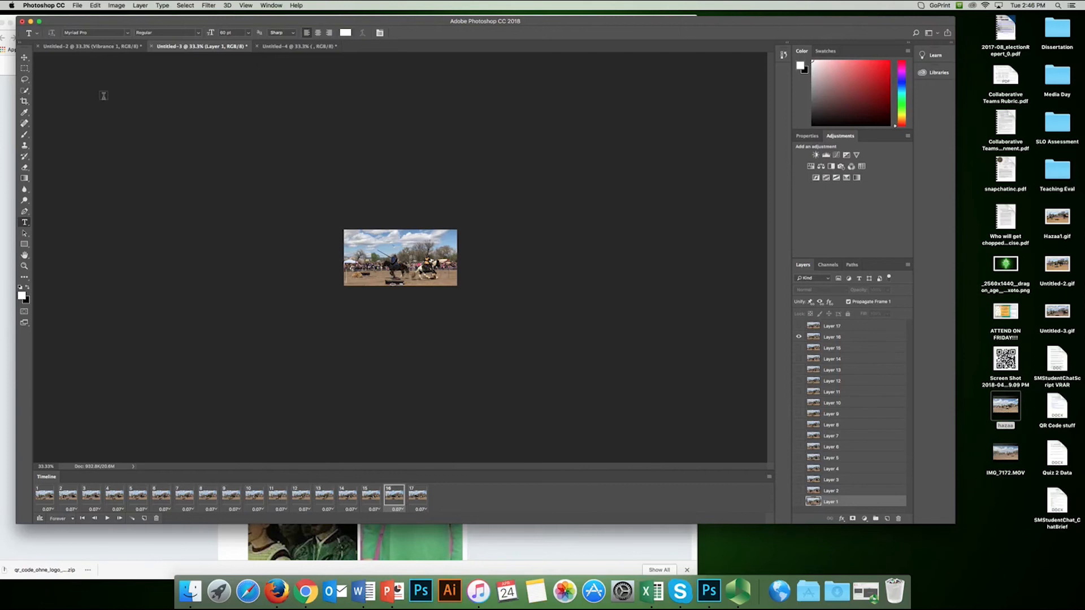
Open Save for Web (Legacy) for Untitled-3 and play the GIF preview, stopping it at frame 16
{"action": "left_click", "coordinate": [76, 5]}
{"action": "mouse_move", "coordinate": [108, 114]}
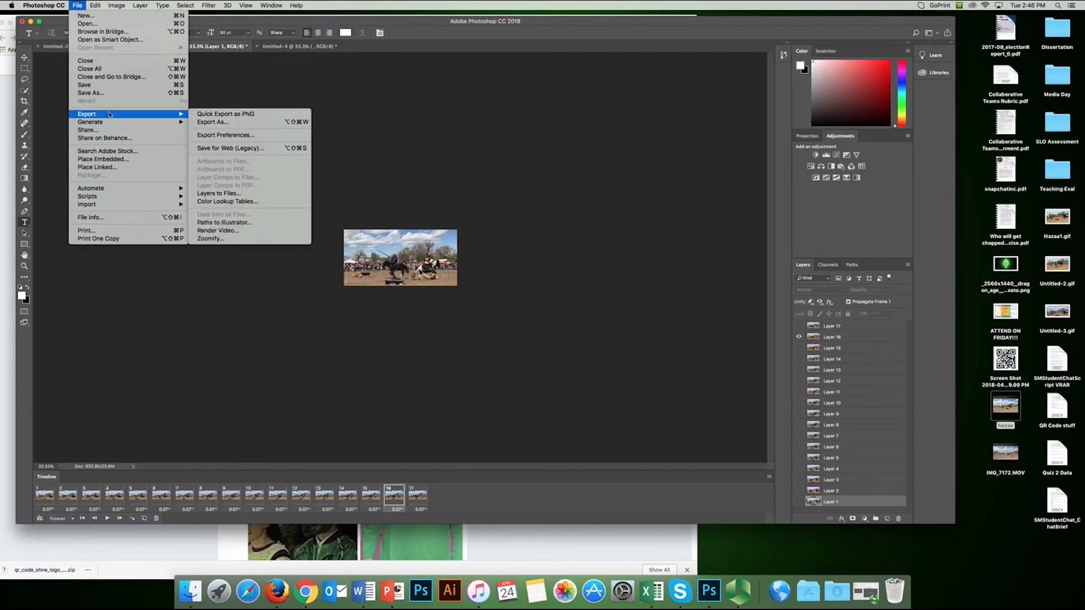
{"action": "left_click", "coordinate": [246, 150]}
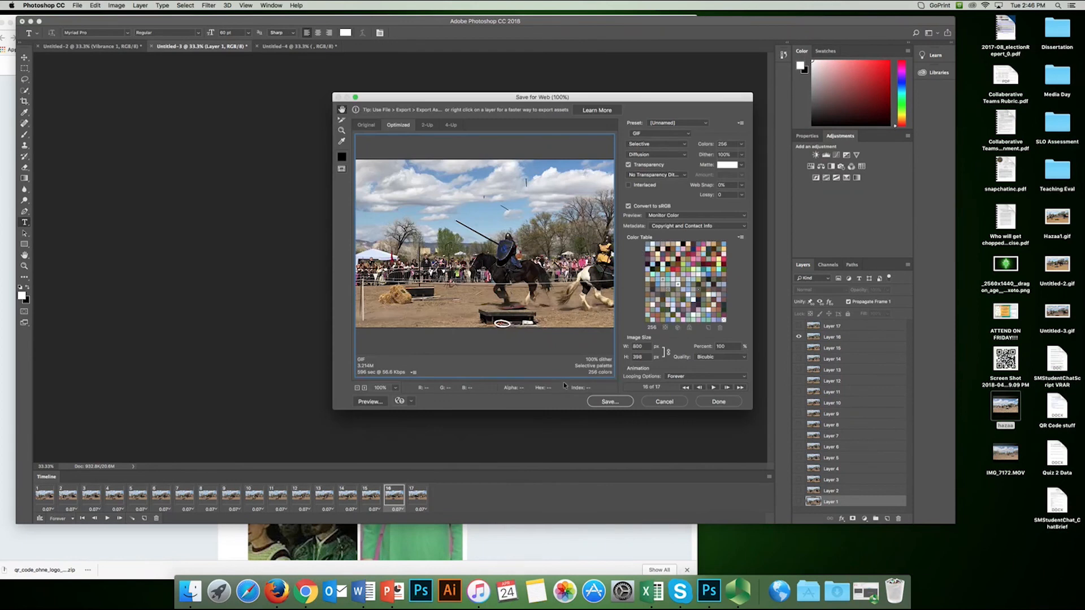
{"action": "left_click", "coordinate": [710, 388]}
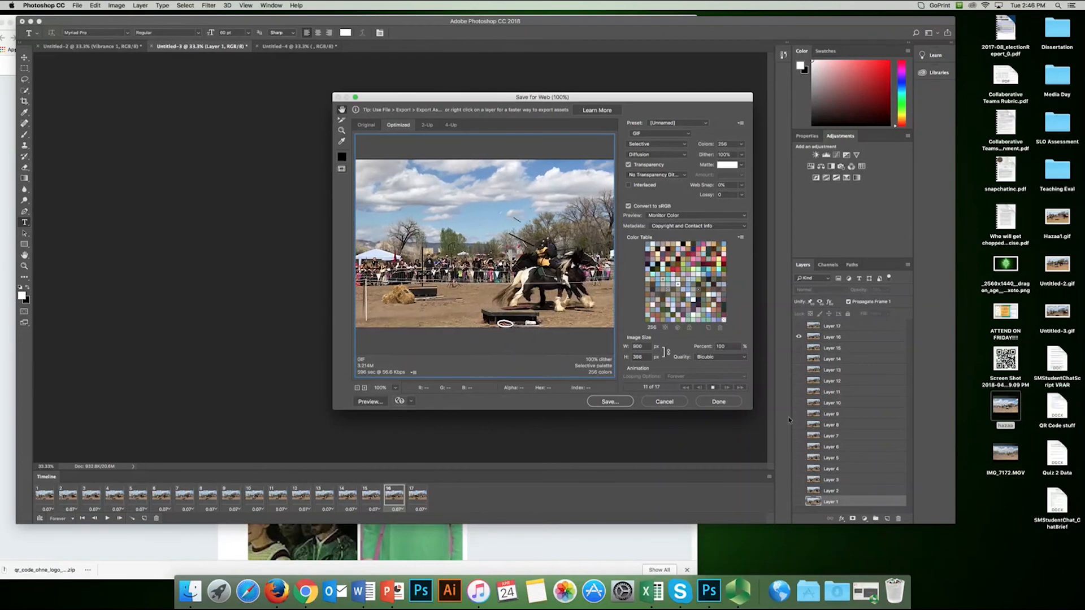
{"action": "left_click", "coordinate": [711, 388]}
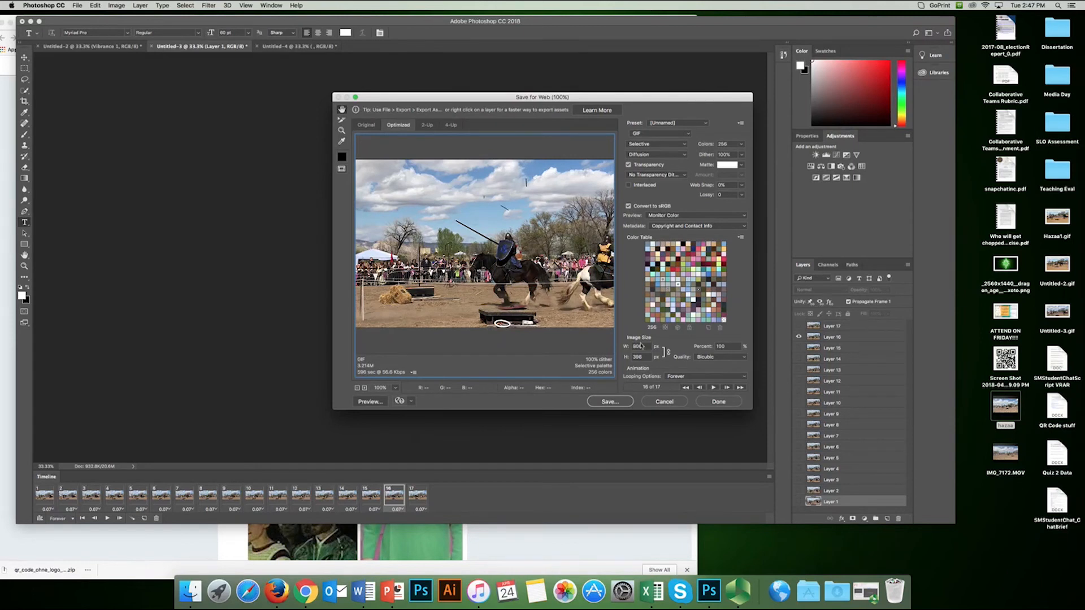
Check the Save Optimized As options for the GIF, then cancel saving and close Save for Web
{"action": "left_click", "coordinate": [608, 403]}
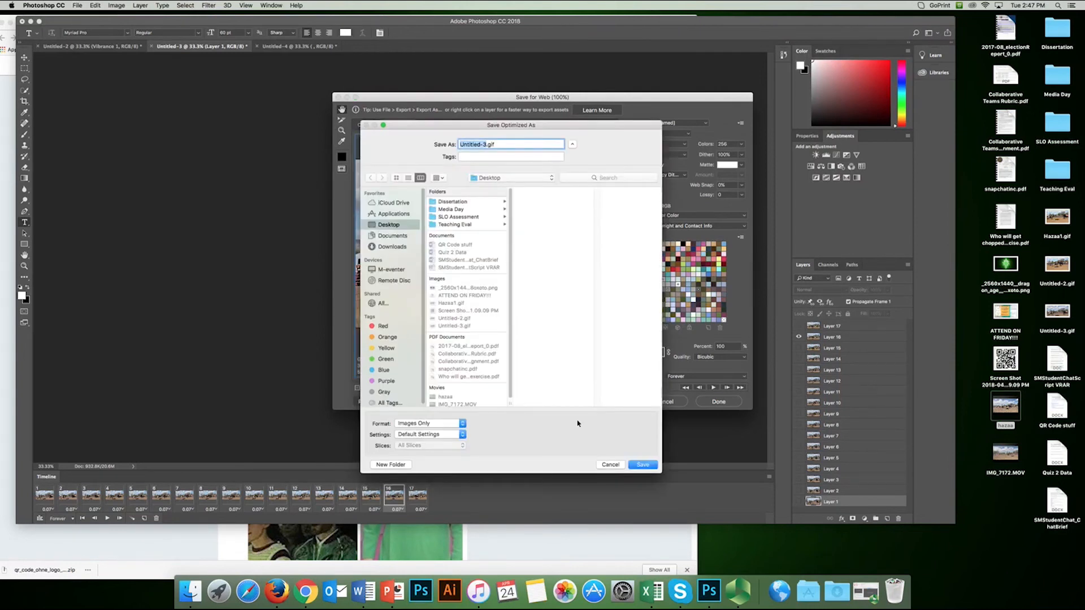
{"action": "left_click", "coordinate": [611, 464]}
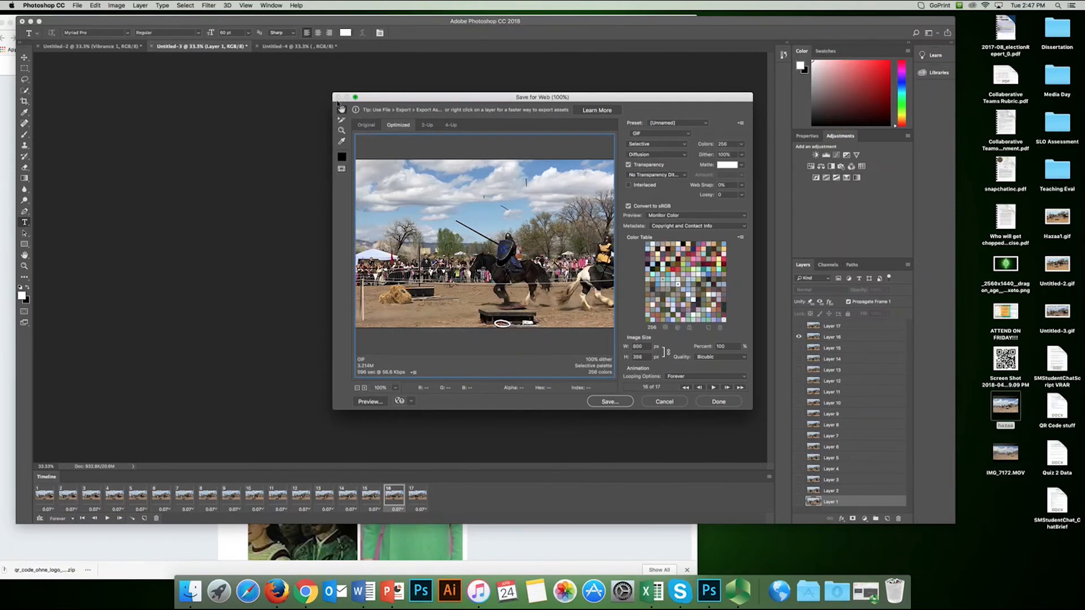
{"action": "left_click", "coordinate": [719, 401]}
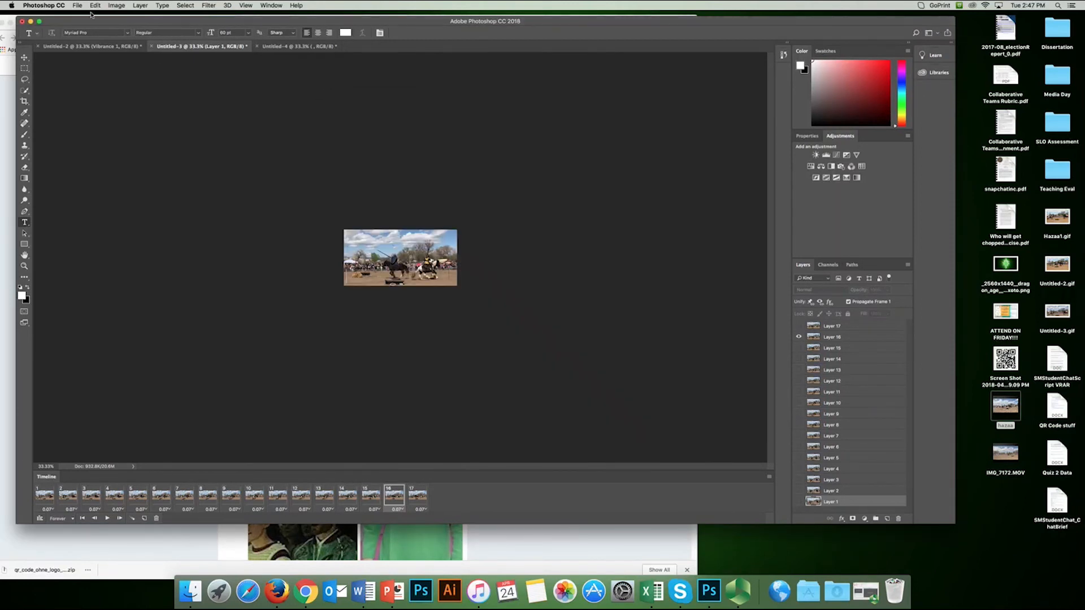
Switch to Twitter in Chrome and attach Untitled-3.gif from the Desktop to a new tweet
{"action": "left_click", "coordinate": [31, 21]}
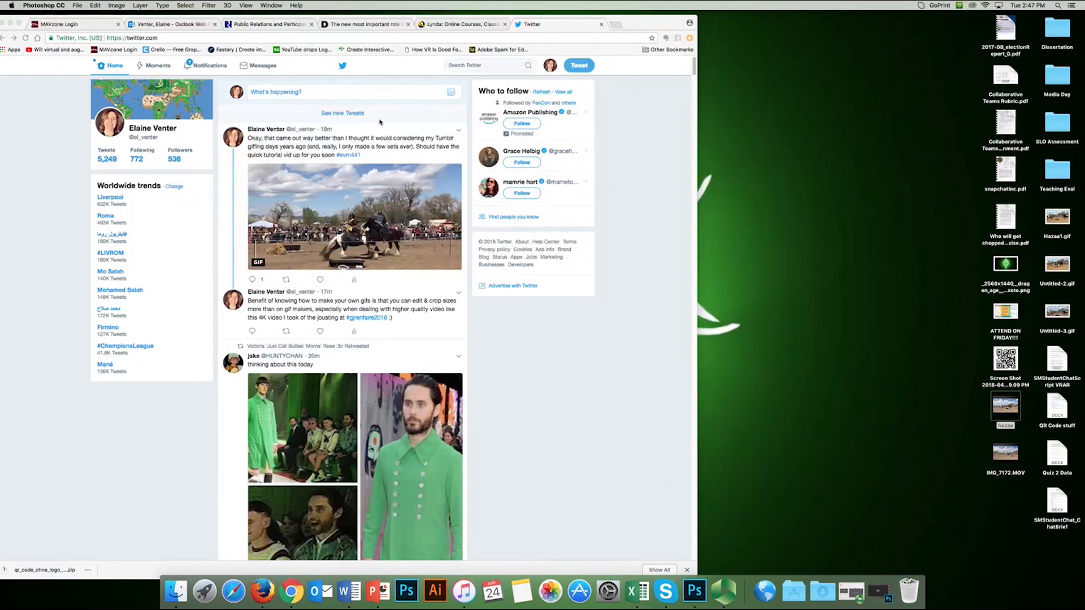
{"action": "left_click", "coordinate": [301, 92]}
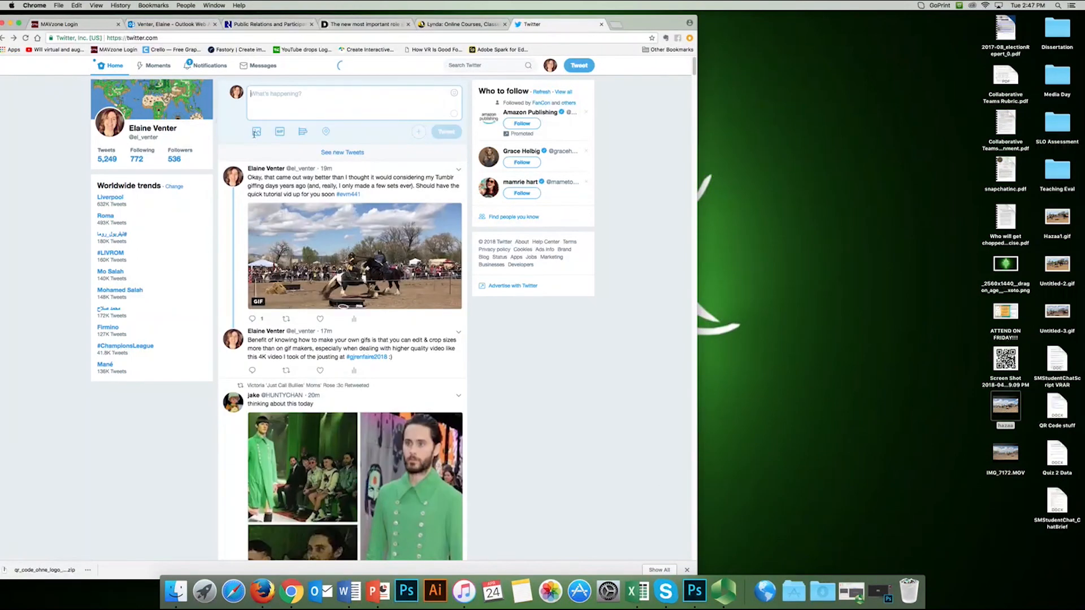
{"action": "left_click", "coordinate": [439, 149]}
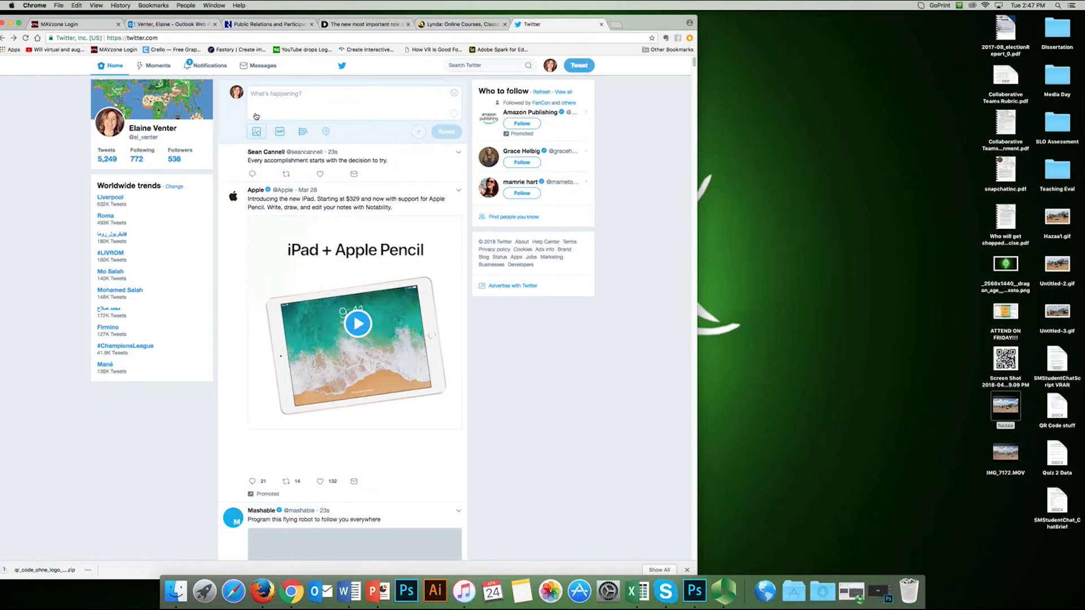
{"action": "left_click", "coordinate": [256, 132]}
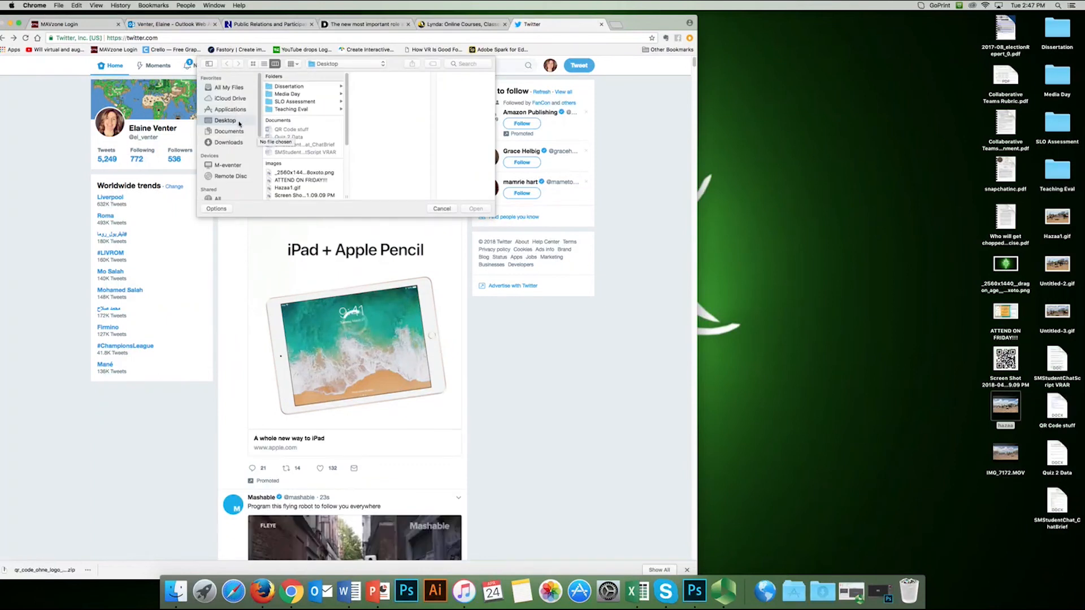
{"action": "scroll", "coordinate": [305, 141], "scroll_direction": "down", "scroll_amount": 5}
{"action": "left_click", "coordinate": [300, 118]}
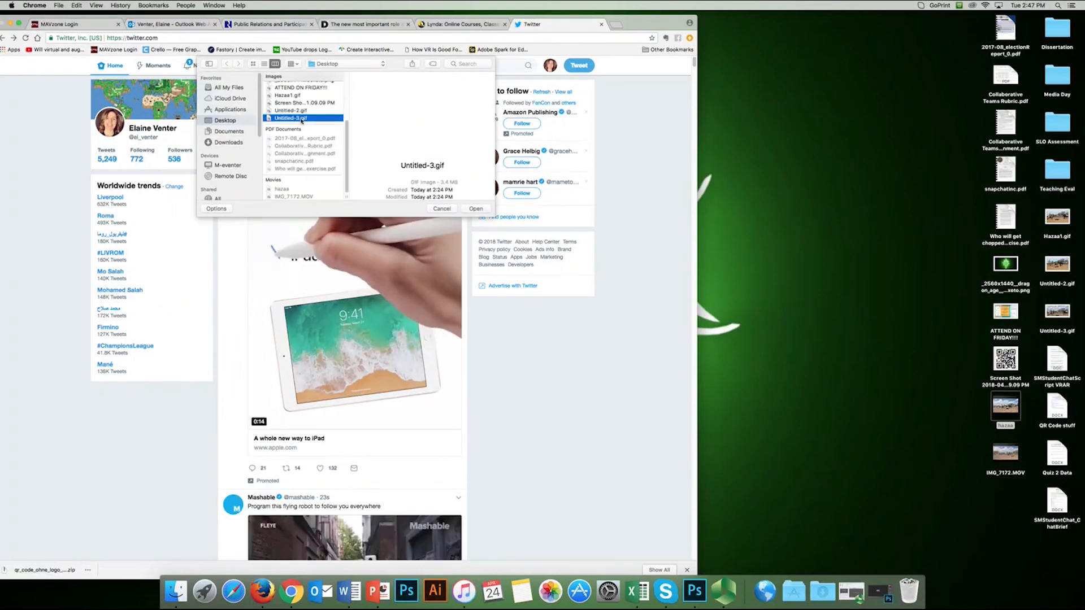
{"action": "key", "text": "Up"}
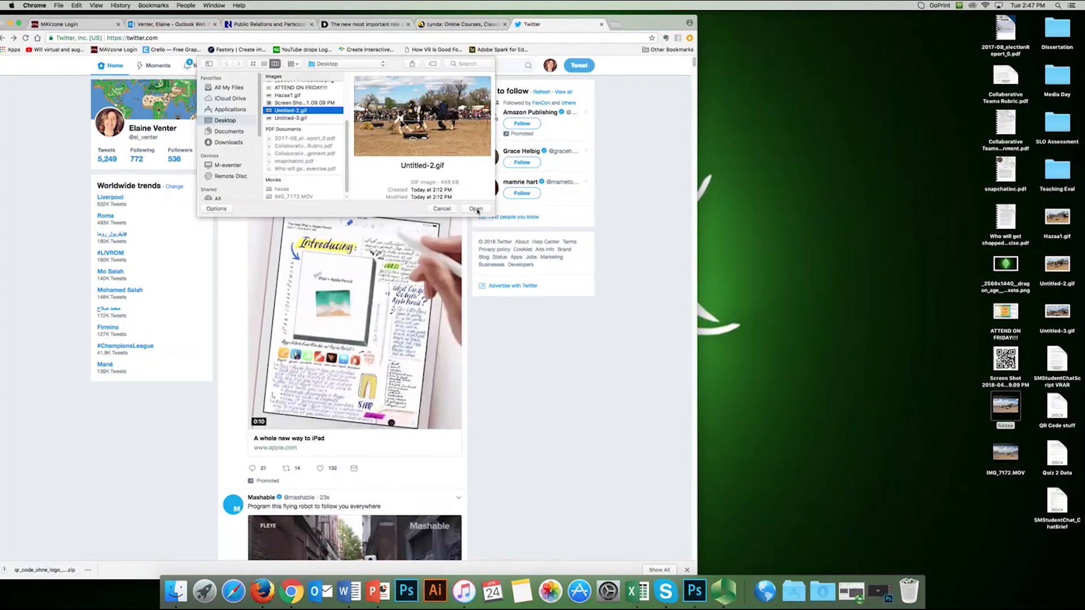
{"action": "key", "text": "Down"}
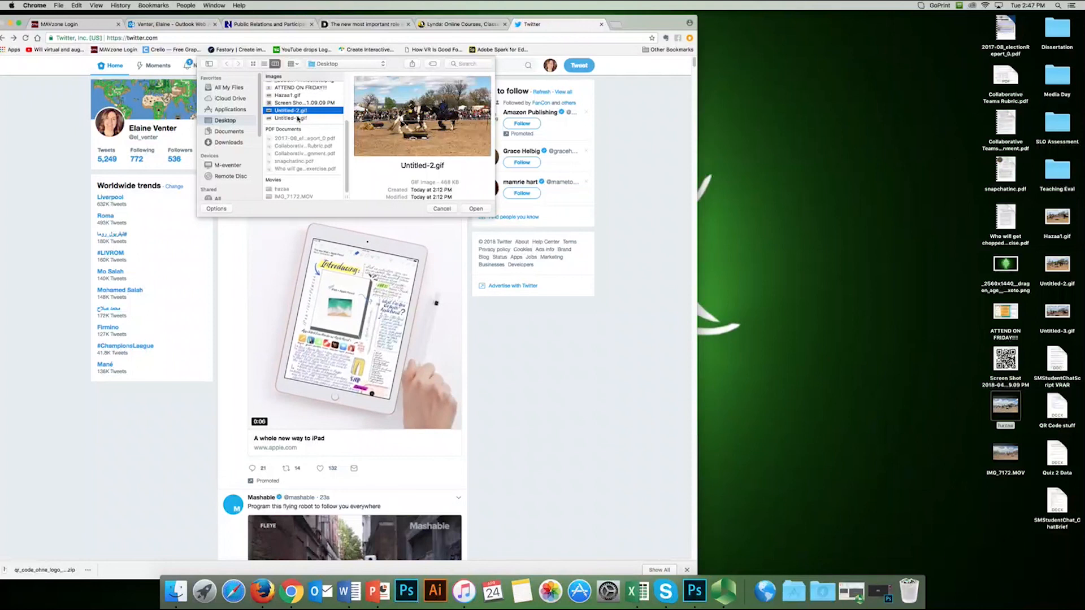
{"action": "key", "text": "Up"}
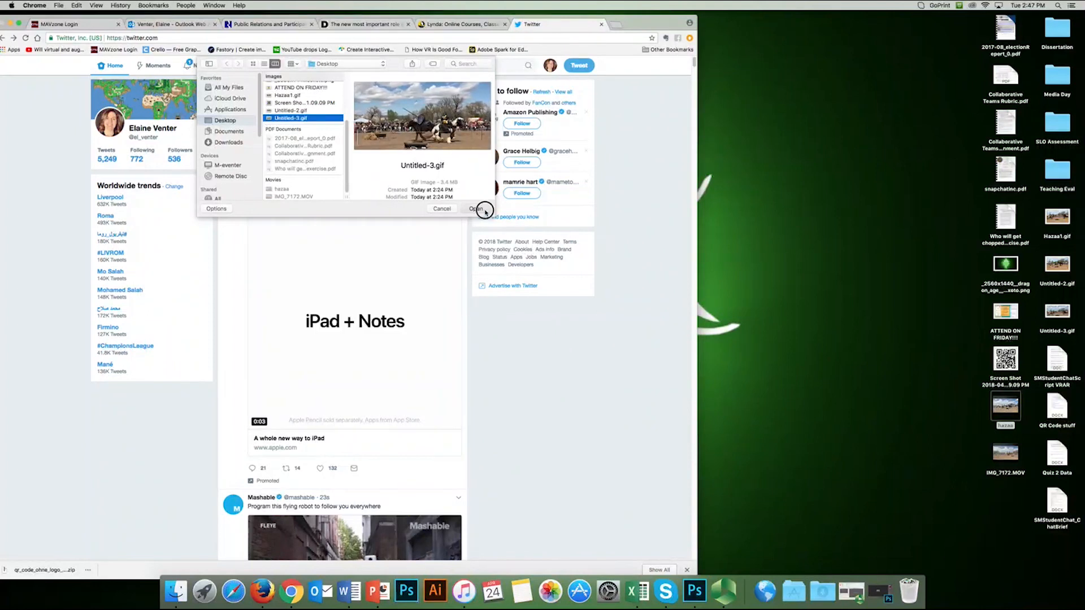
{"action": "left_click", "coordinate": [476, 209]}
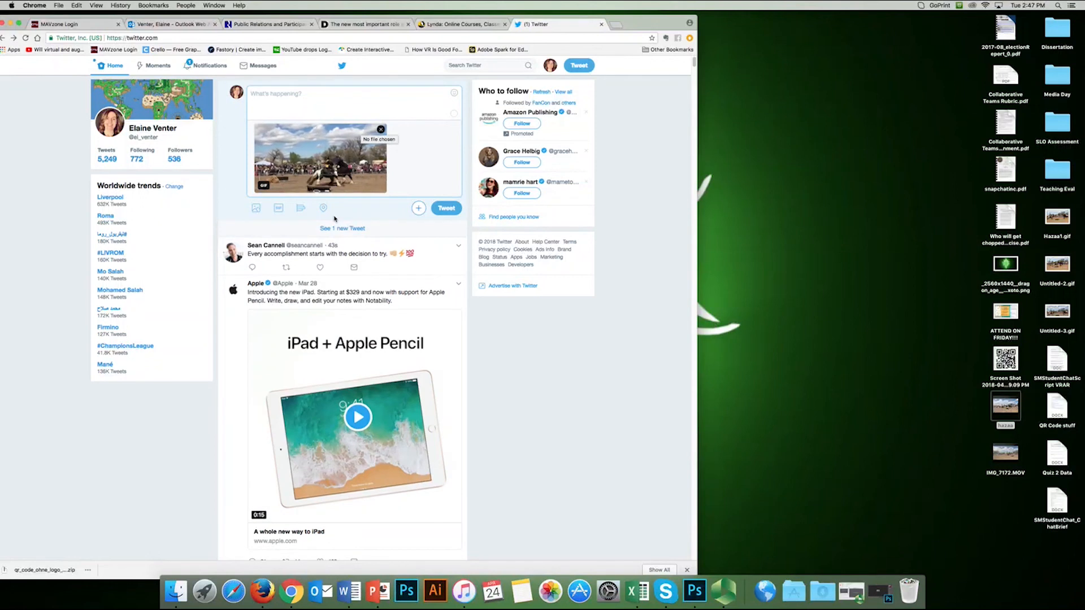
Remove the attached GIF from the tweet draft and check the notifications before returning to the home feed
{"action": "left_click", "coordinate": [380, 129]}
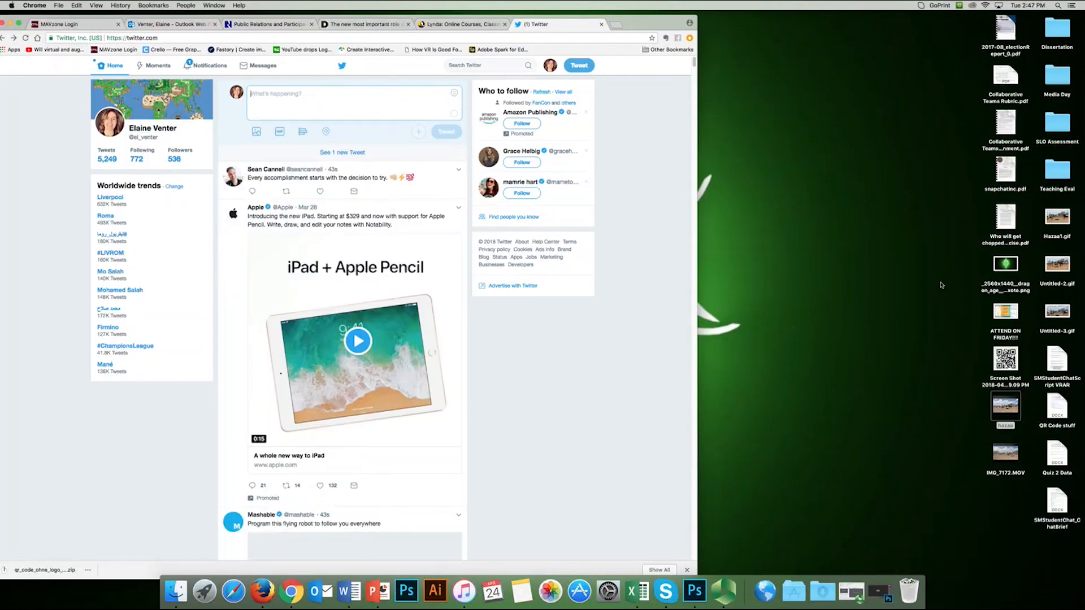
{"action": "left_click", "coordinate": [207, 66]}
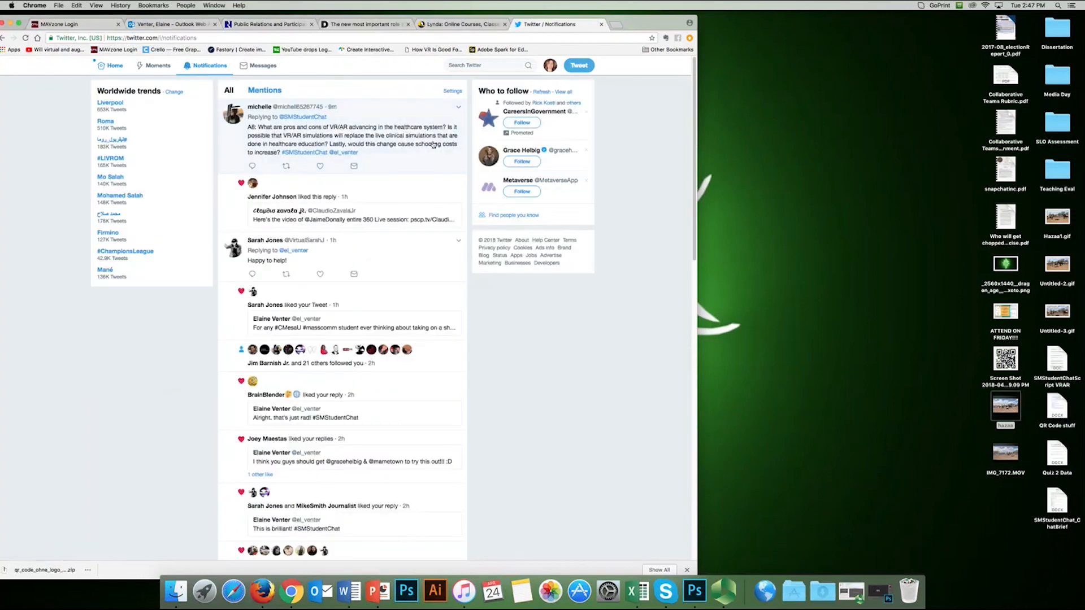
{"action": "left_click", "coordinate": [115, 65]}
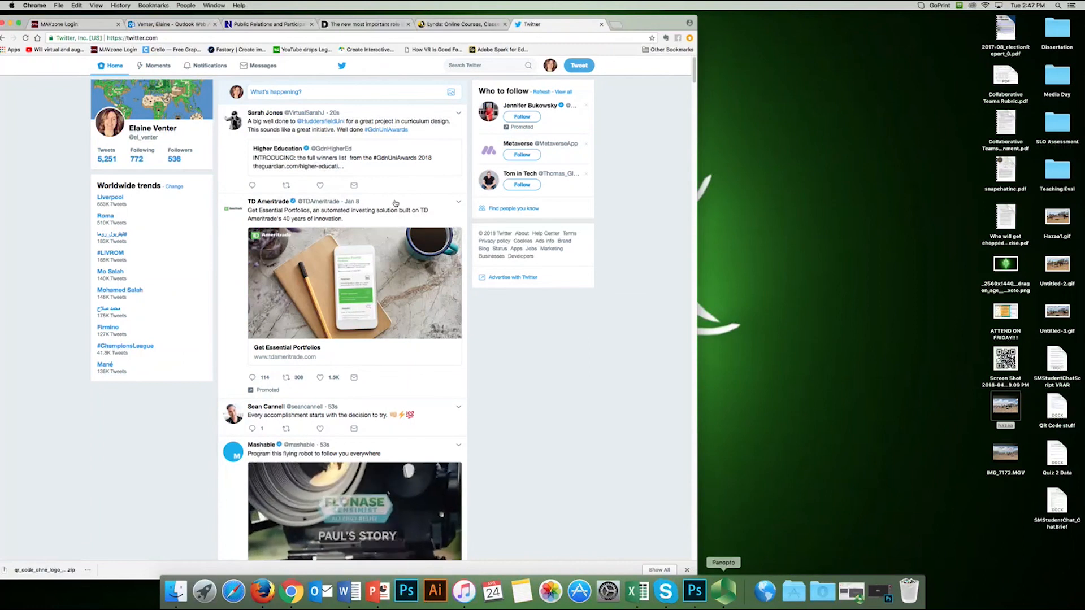
Switch back to the Untitled-3 document in Photoshop
{"action": "left_click", "coordinate": [695, 591]}
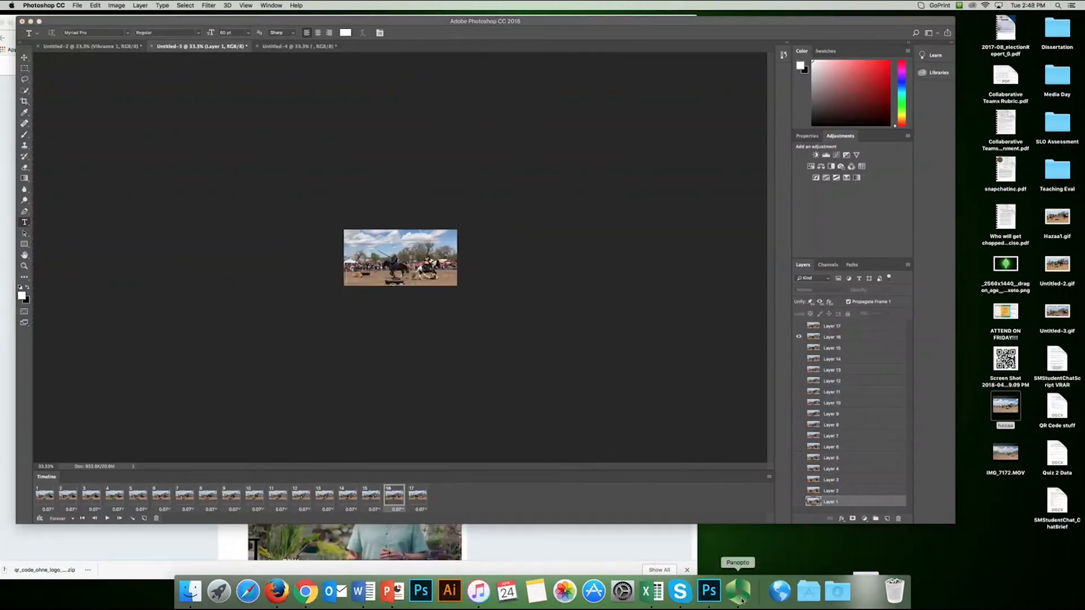
{"action": "left_click", "coordinate": [742, 600]}
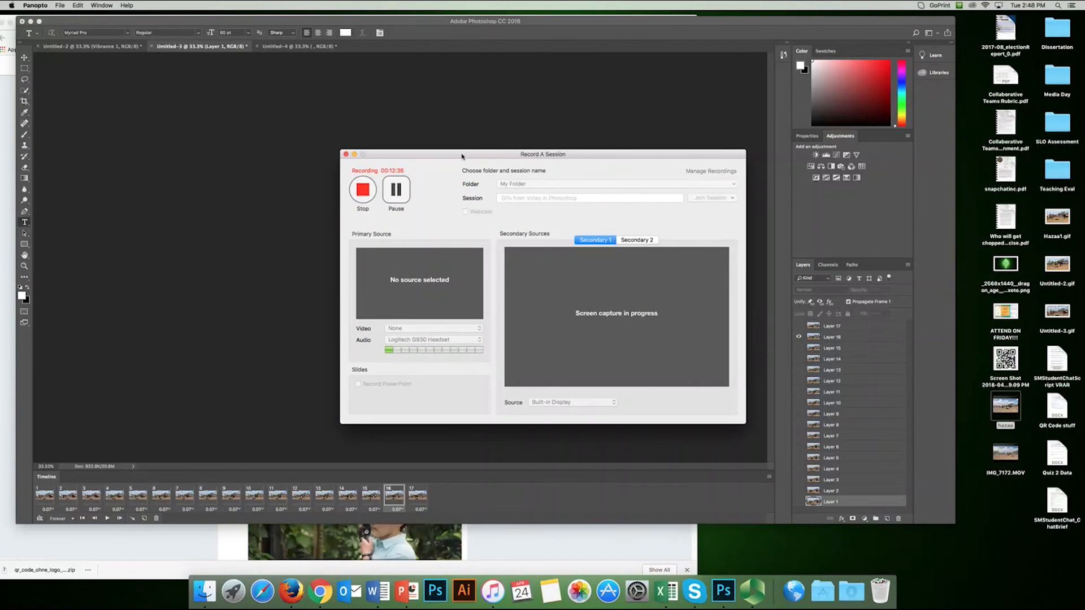
{"action": "left_click", "coordinate": [288, 176]}
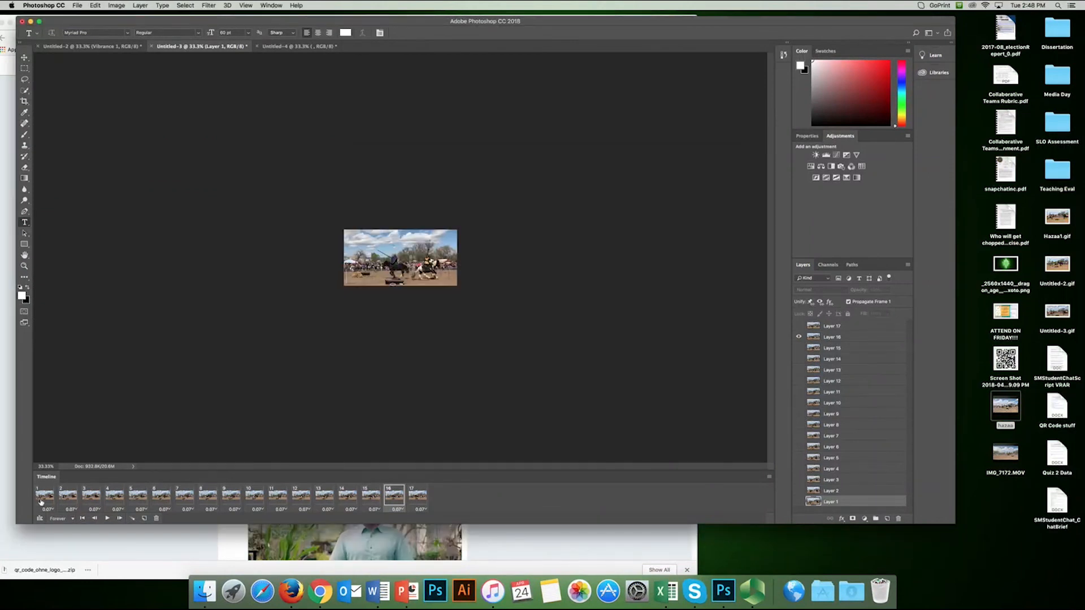
Set the frame delay of all 17 animation frames to 0.5 seconds
{"action": "left_click", "coordinate": [47, 507]}
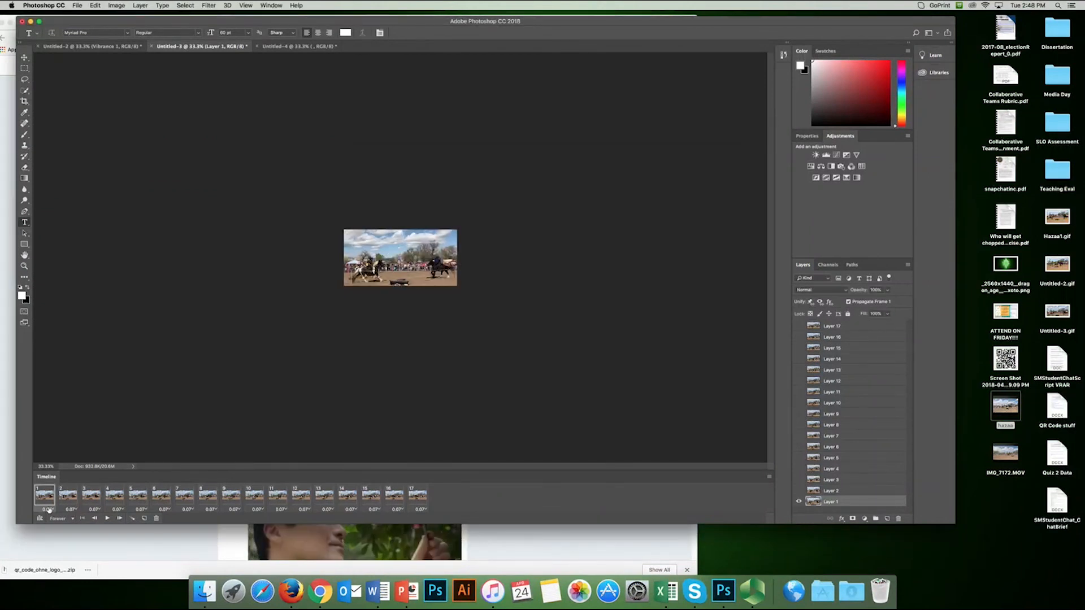
{"action": "left_click", "coordinate": [419, 510], "text": "shift"}
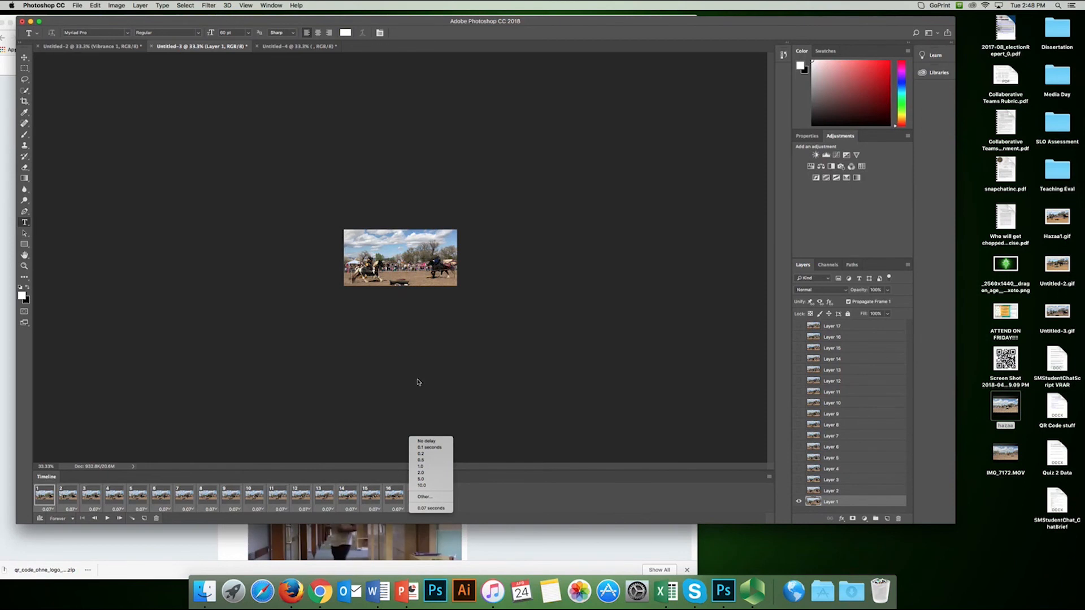
{"action": "left_click", "coordinate": [435, 461]}
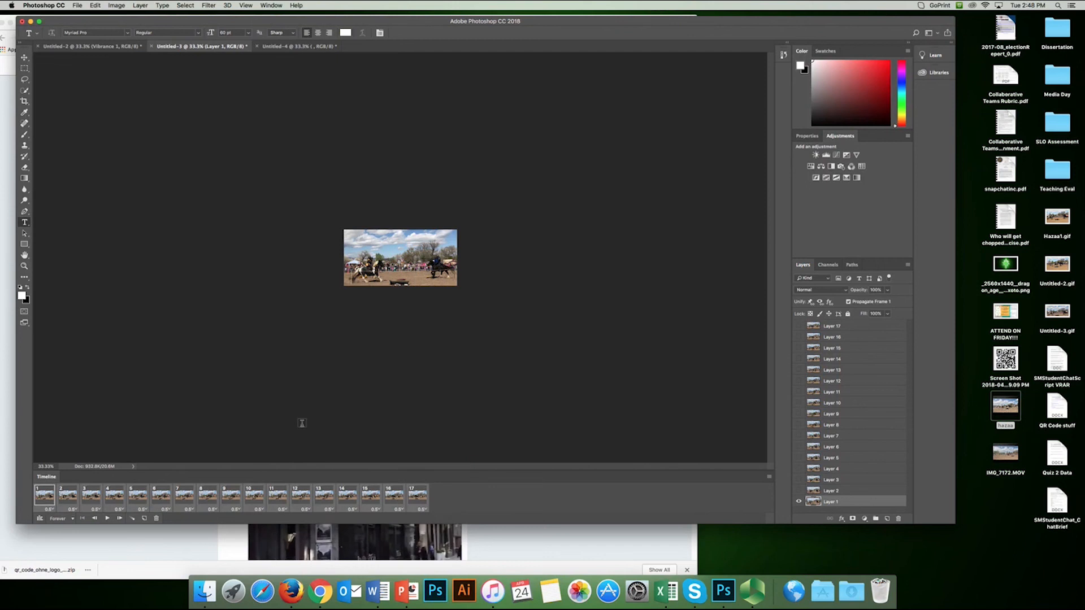
Preview the animation from frame 1 and stop it at frame 13
{"action": "left_click", "coordinate": [302, 399]}
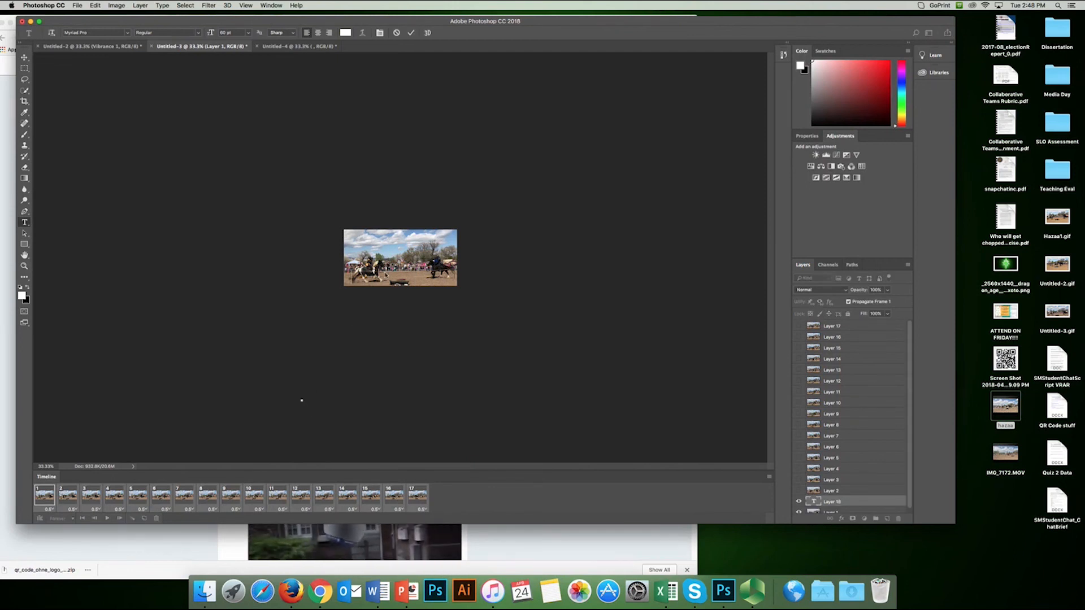
{"action": "left_click", "coordinate": [326, 358]}
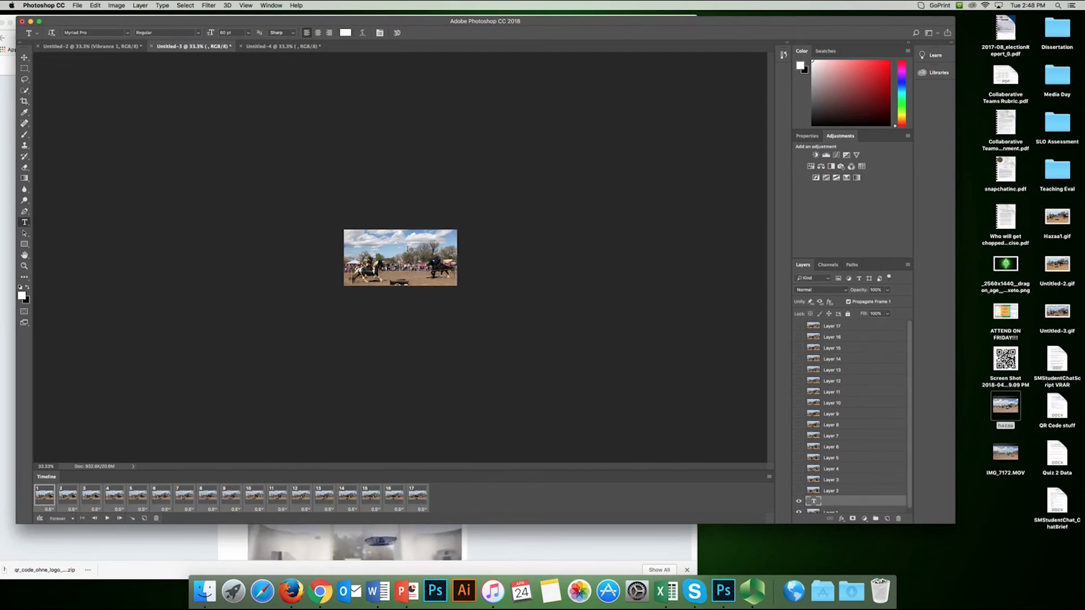
{"action": "left_click", "coordinate": [407, 249]}
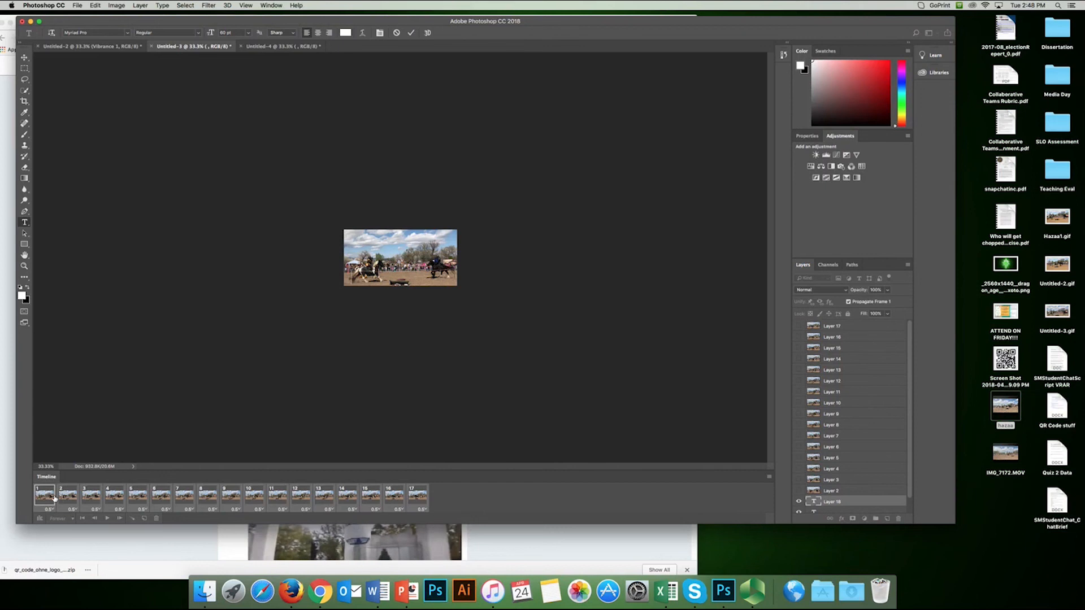
{"action": "left_click", "coordinate": [54, 497]}
{"action": "key", "text": "space"}
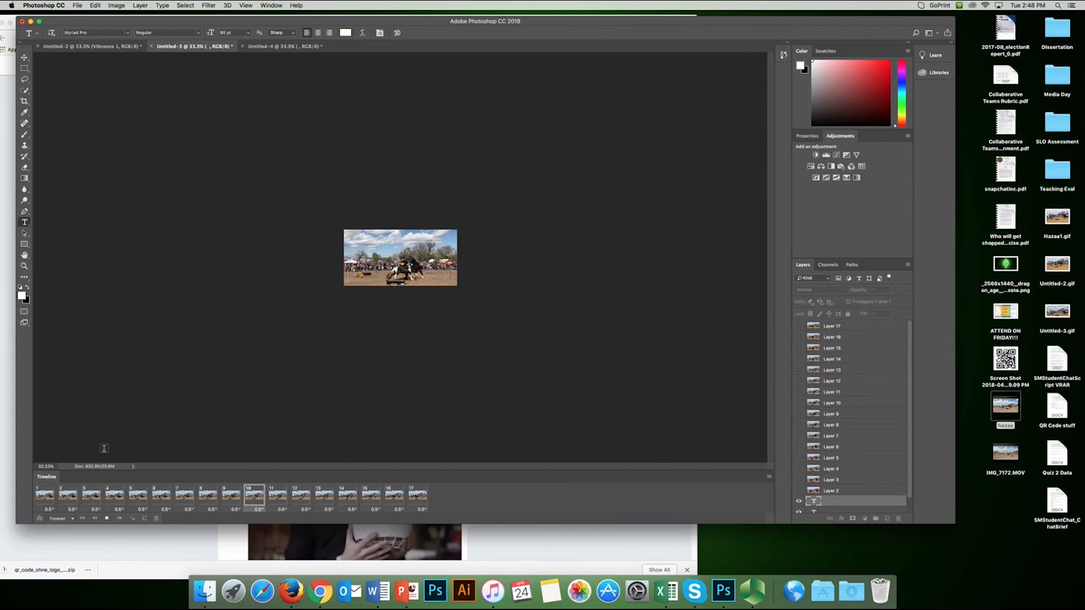
{"action": "key", "text": "space"}
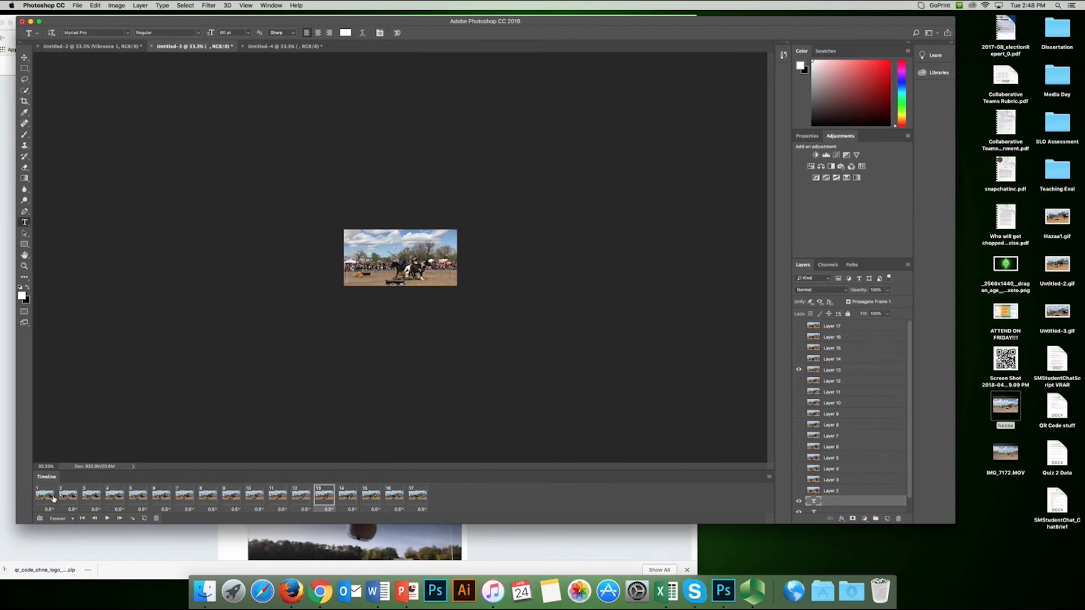
Set the frame delay of all 17 animation frames to 0.03 seconds and preview the animation
{"action": "left_click", "coordinate": [53, 497]}
{"action": "left_click", "coordinate": [415, 504], "text": "shift"}
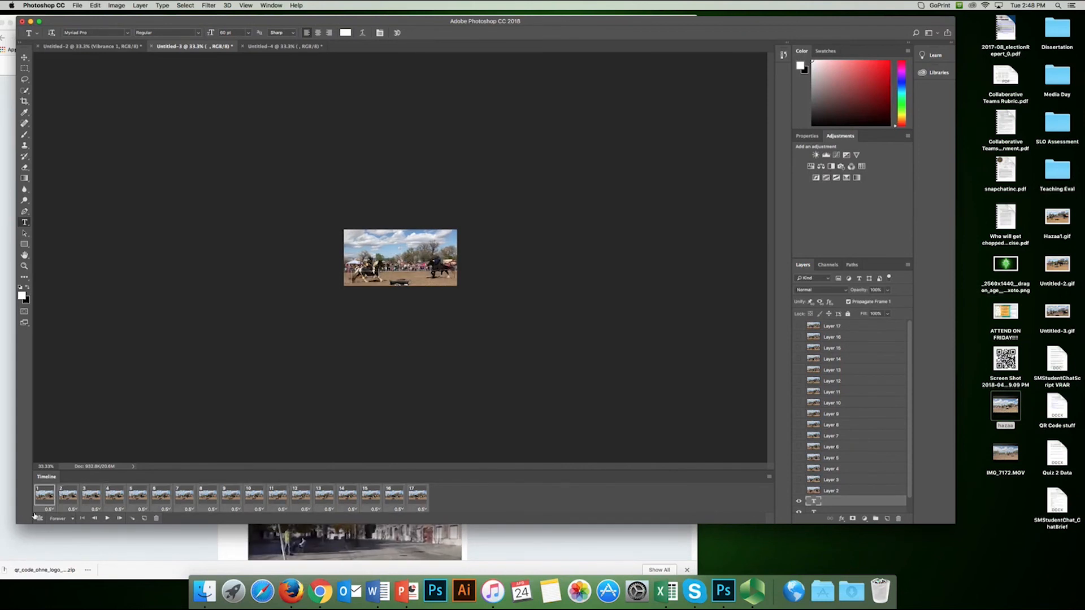
{"action": "left_click", "coordinate": [49, 510]}
{"action": "left_click", "coordinate": [59, 496]}
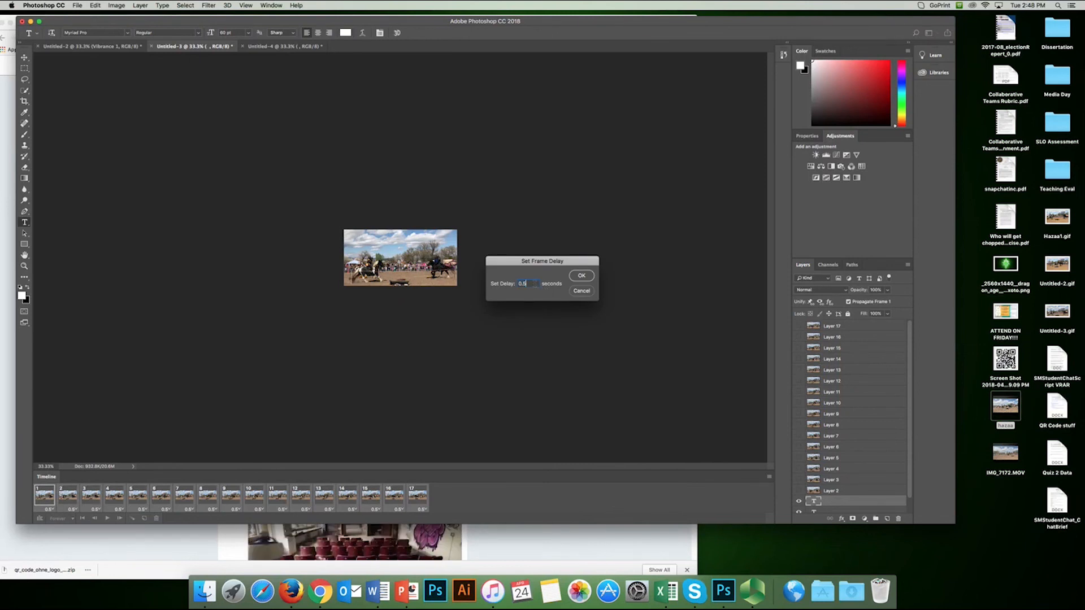
{"action": "key", "text": "Return"}
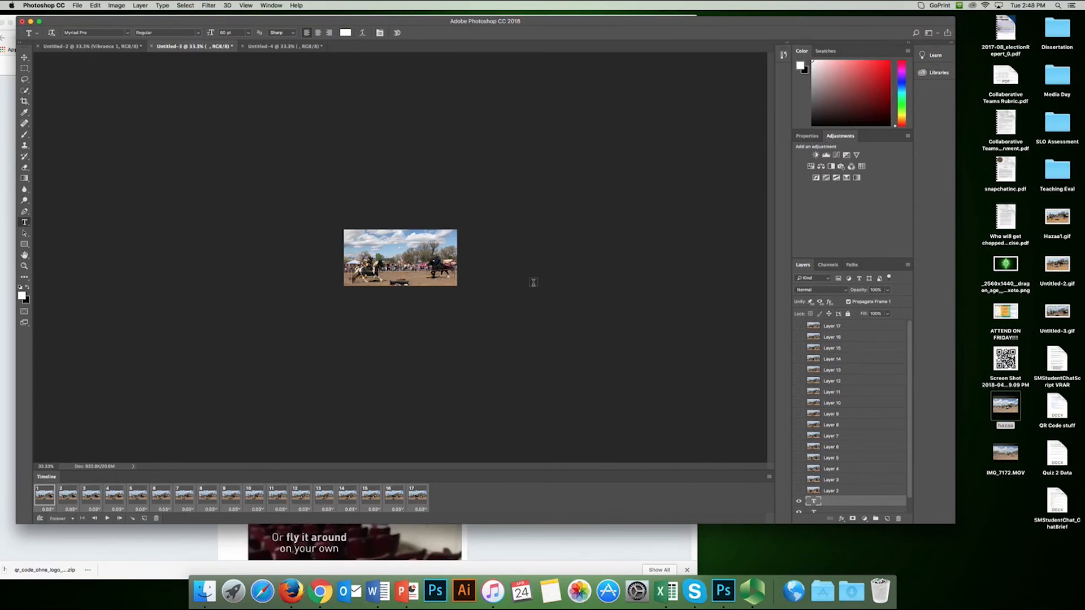
{"action": "key", "text": "space"}
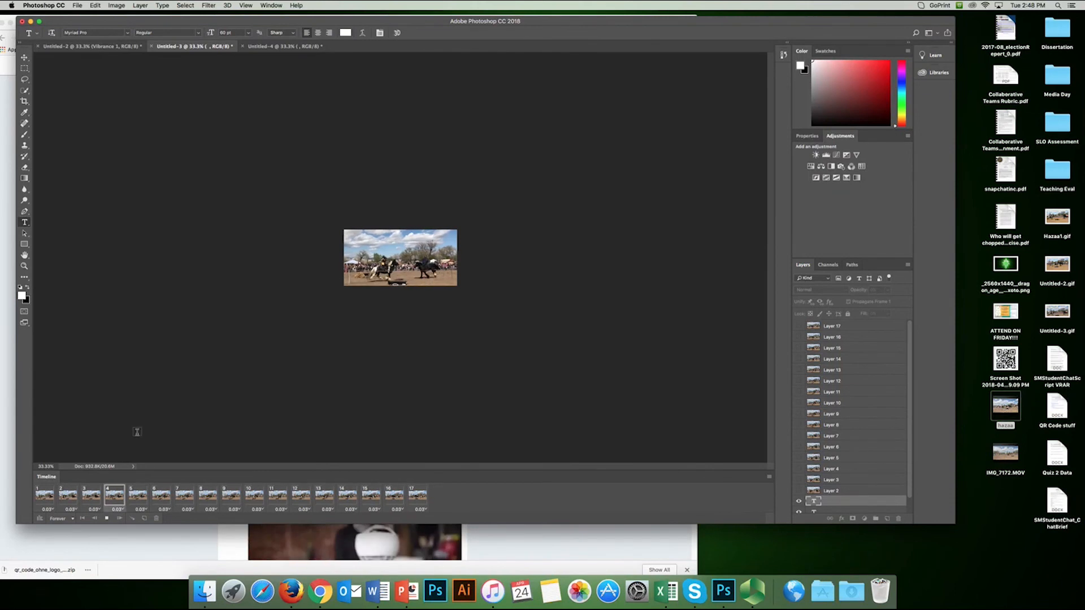
{"action": "key", "text": "space"}
Set the frame delay of all 17 animation frames to 0.07 seconds, and play the animation, stopping it at frame 15
{"action": "left_click", "coordinate": [49, 502]}
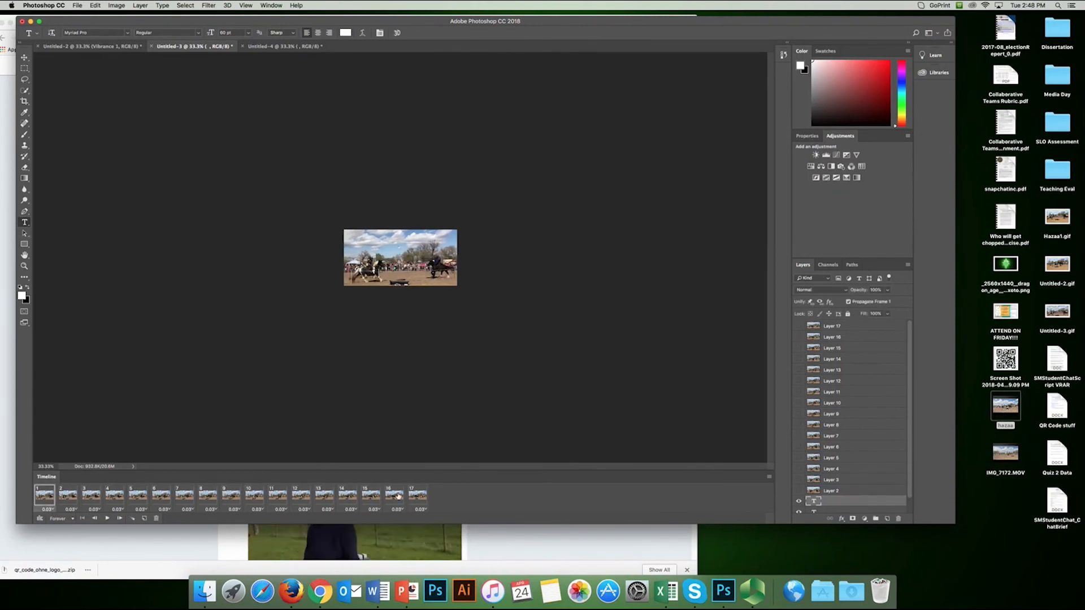
{"action": "left_click", "coordinate": [421, 501], "text": "shift"}
{"action": "left_click", "coordinate": [45, 508]}
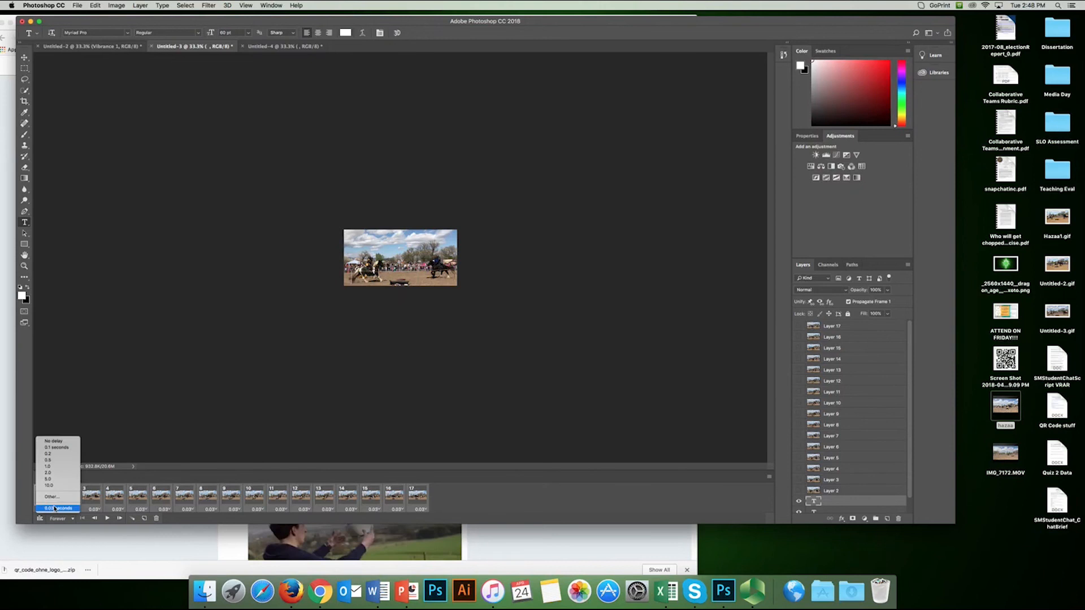
{"action": "left_click", "coordinate": [54, 497]}
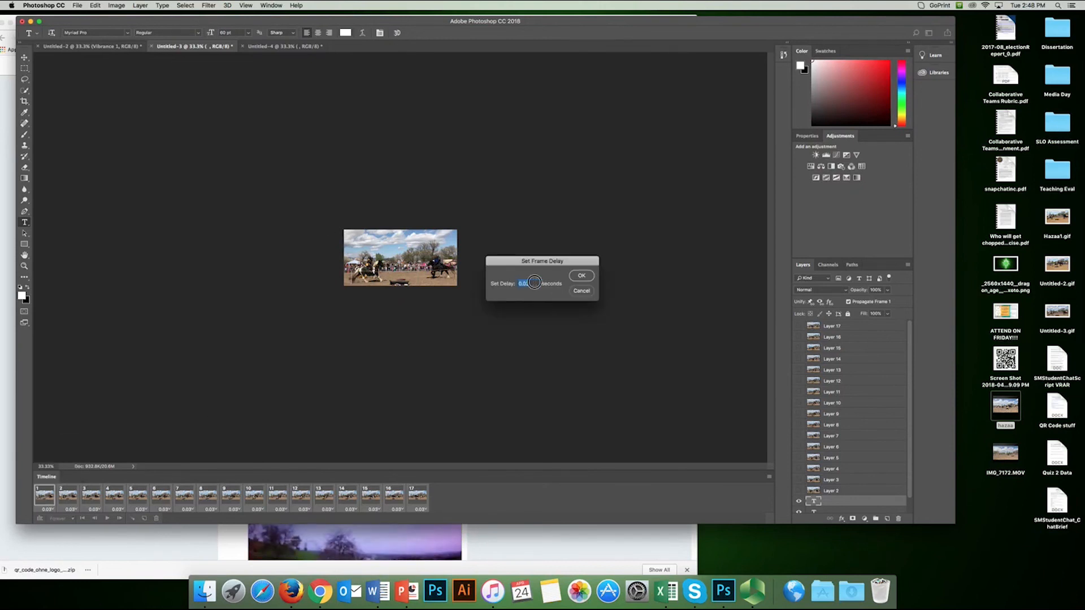
{"action": "left_click", "coordinate": [534, 283]}
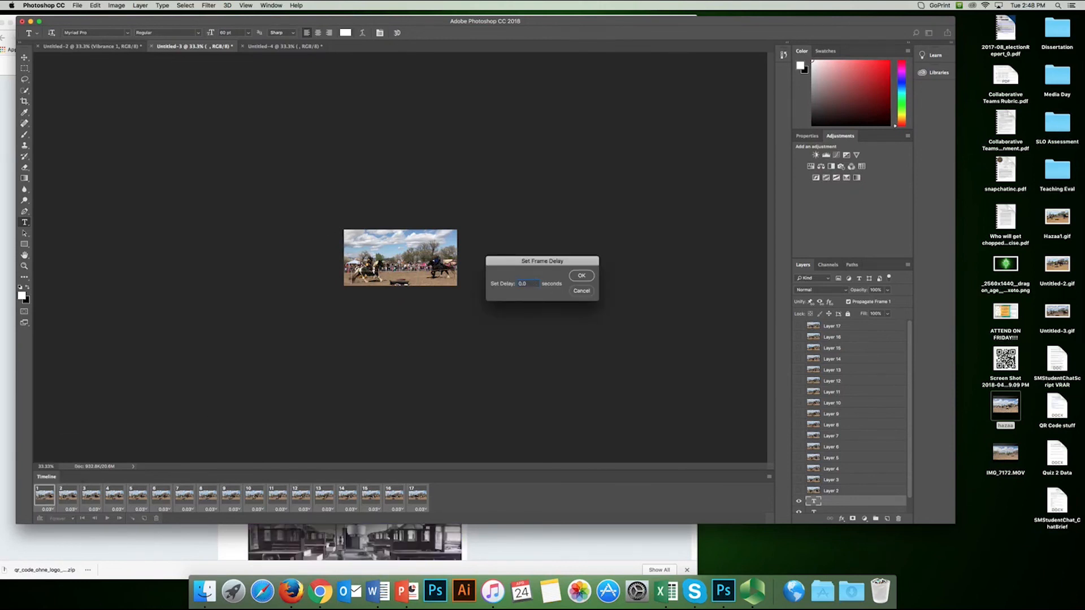
{"action": "key", "text": "Return"}
{"action": "key", "text": "space"}
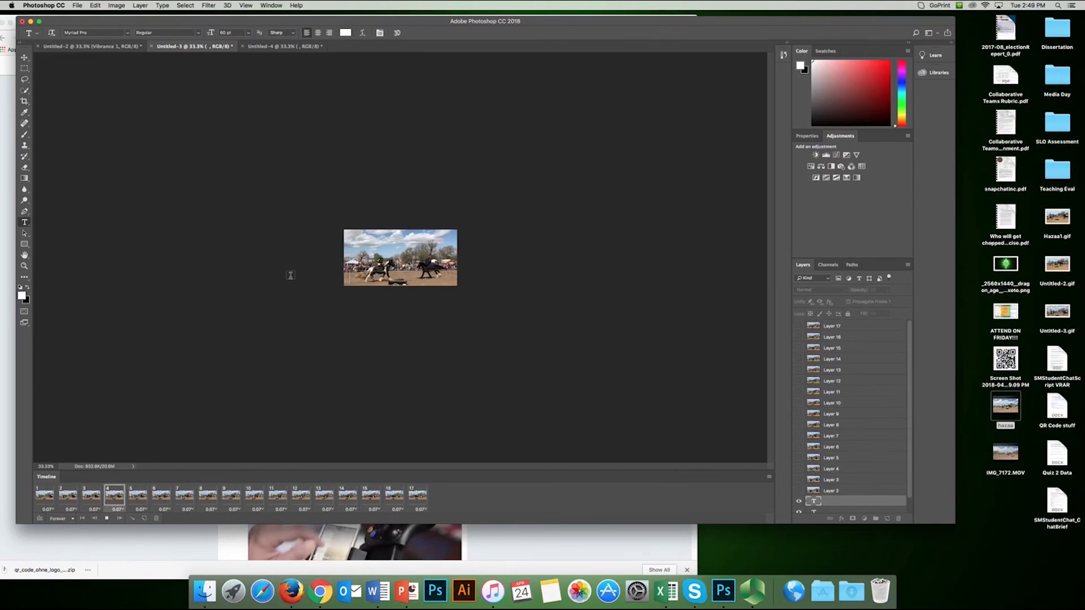
{"action": "key", "text": "space"}
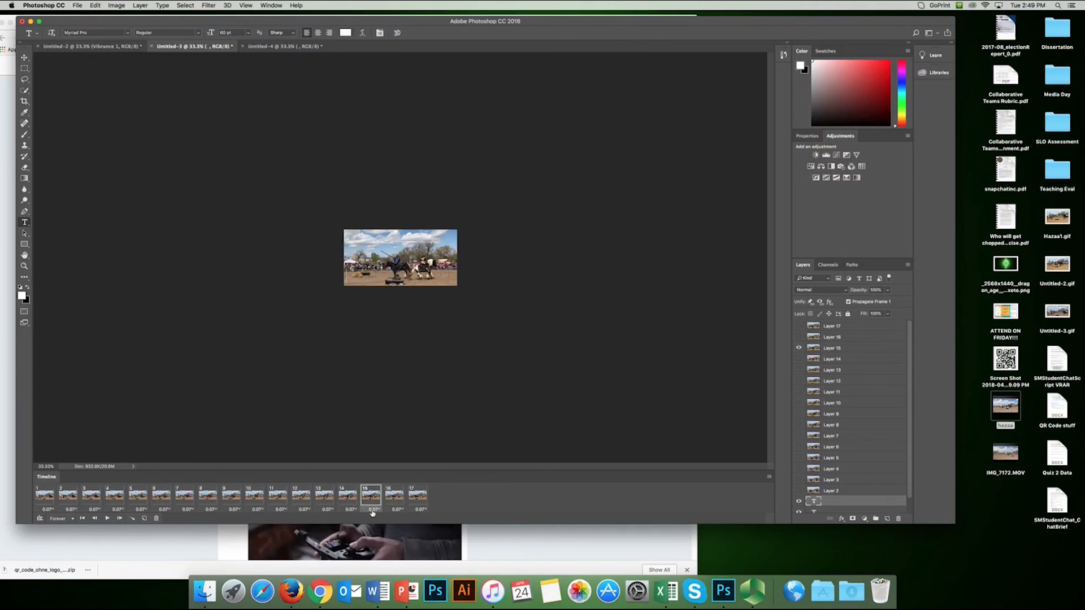